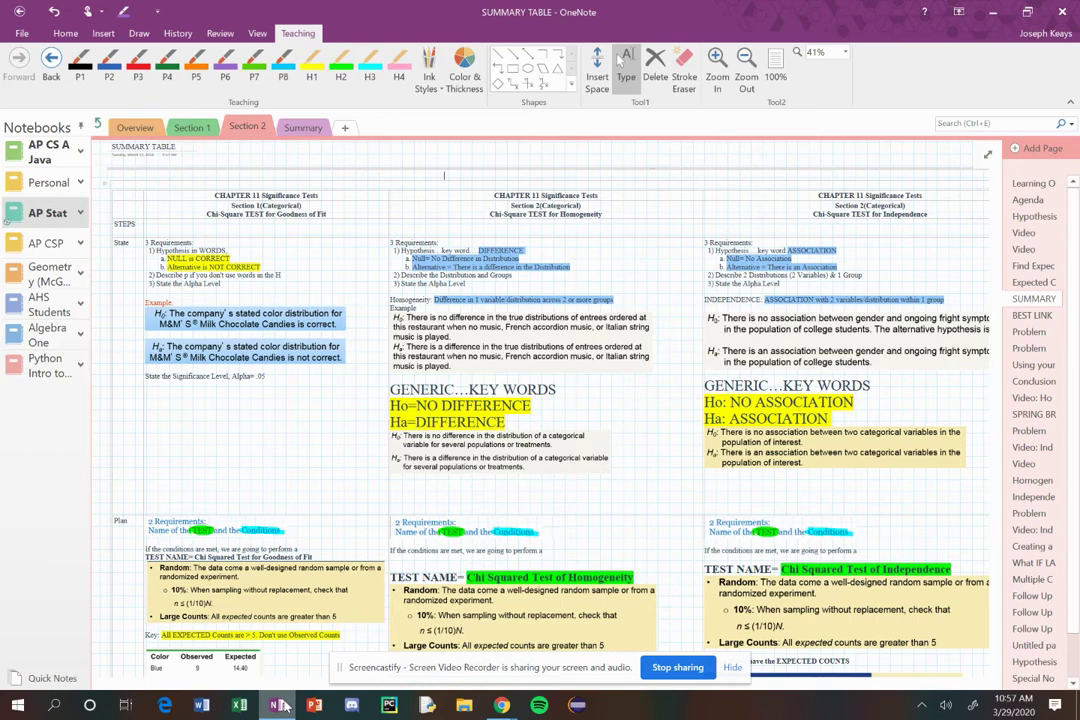
- Circle the Goodness of Fit heading in green, and enclose the Homogeneity and Independence headings together in a second green loop
left_click(340, 70)
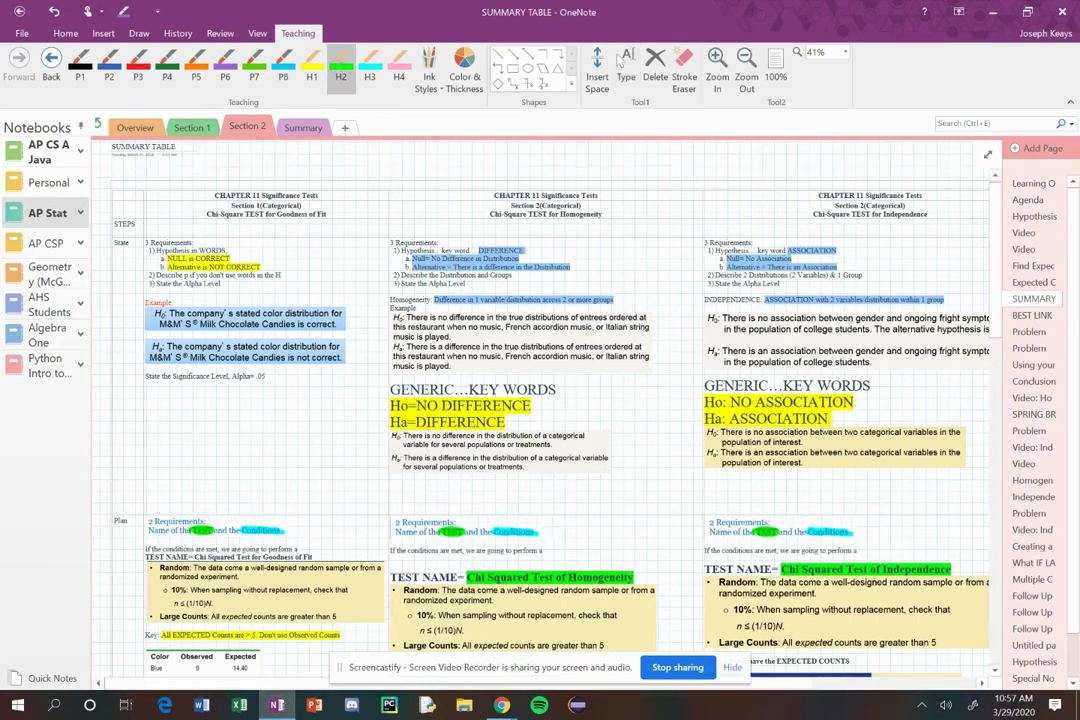
mouse_move(343, 177)
left_mouse_down()
mouse_move(336, 226)
mouse_move(340, 173)
left_mouse_up()
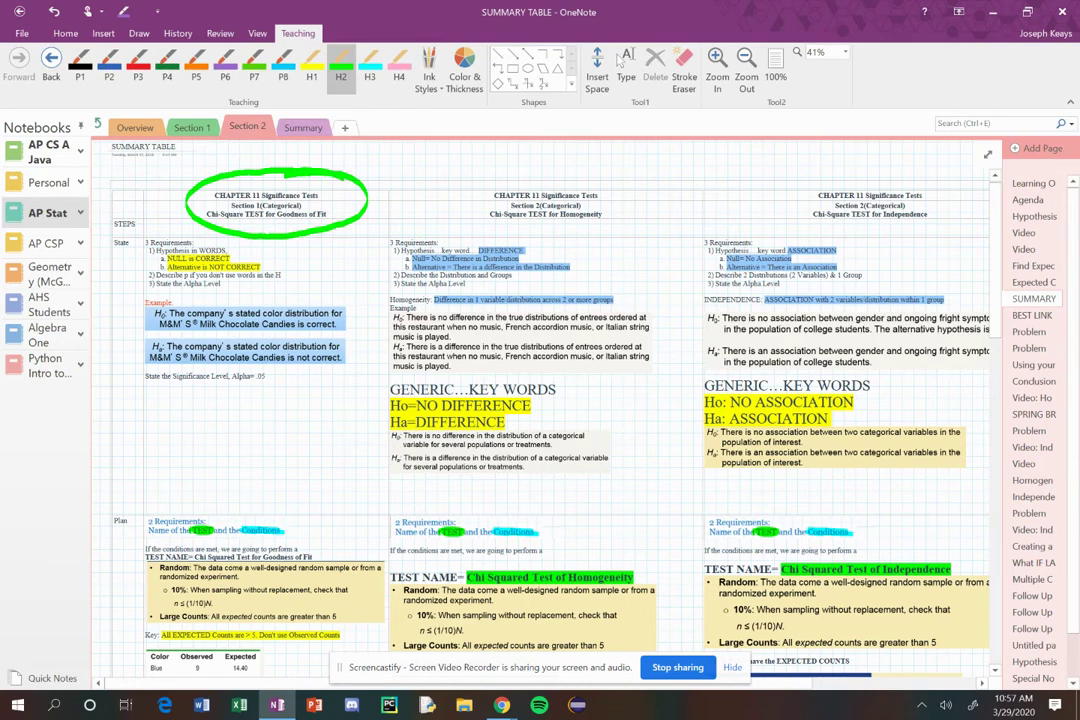
mouse_move(952, 184)
left_mouse_down()
mouse_move(730, 160)
mouse_move(412, 205)
mouse_move(897, 237)
mouse_move(780, 158)
left_mouse_up()
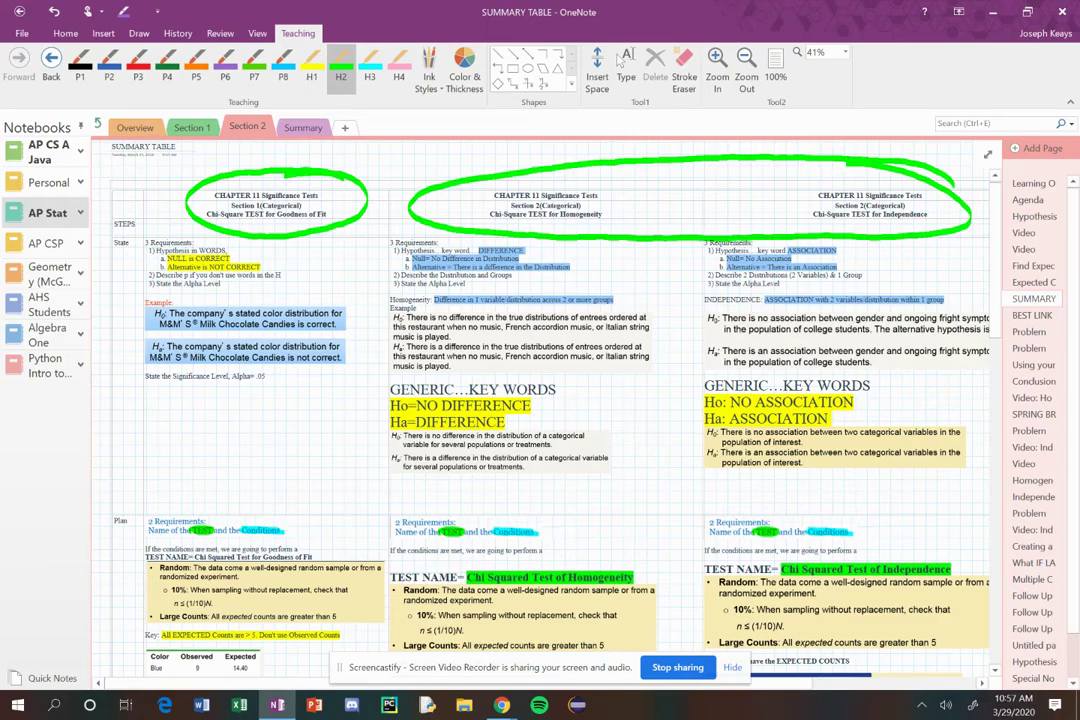
- In the Homogeneity requirements, circle the key word DIFFERENCE in green and highlight parts of the null and alternative statements
left_click(618, 55)
scroll(557, 357, "up", 5)
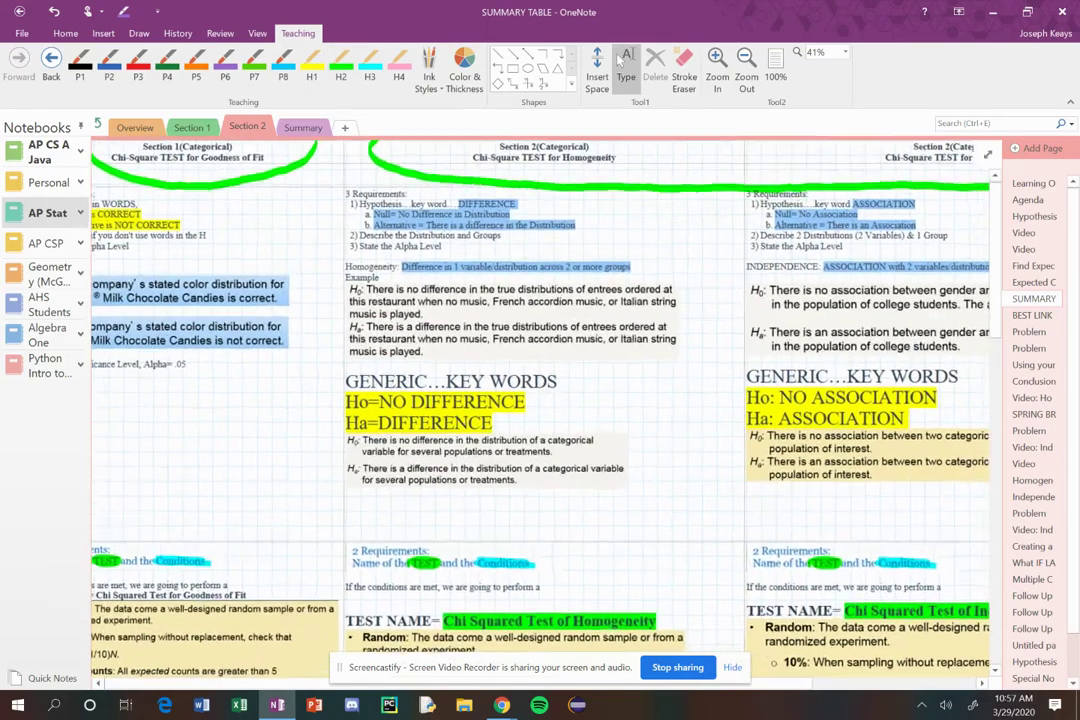
scroll(540, 400, "up", 2)
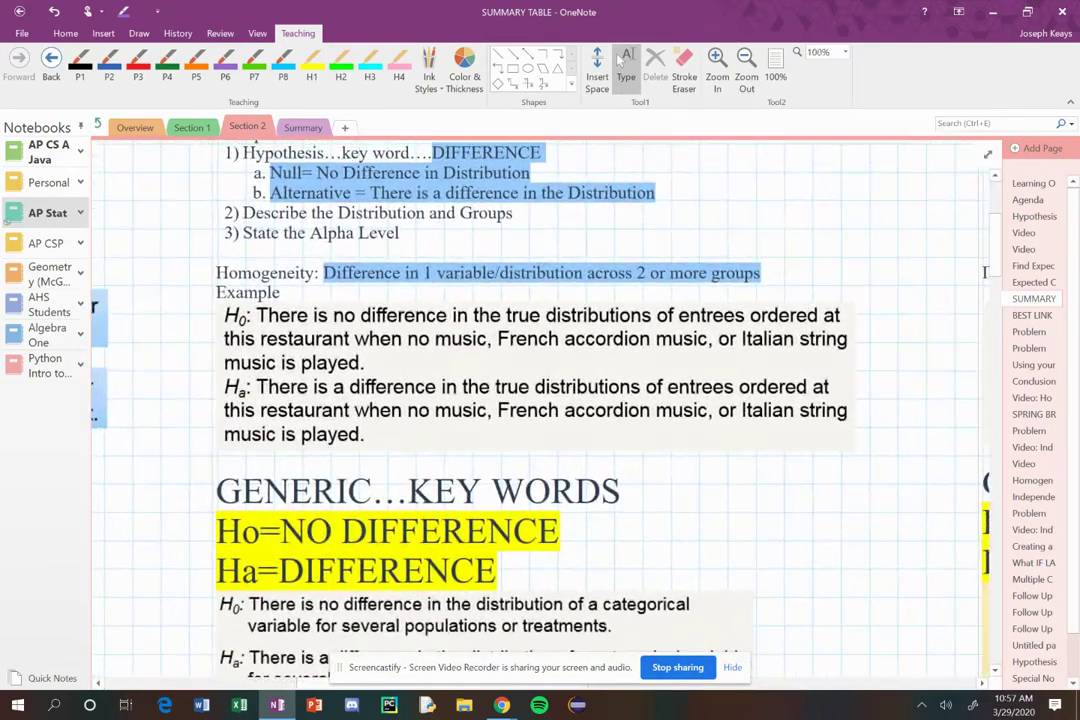
scroll(540, 400, "up", 3)
scroll(565, 400, "down", 1)
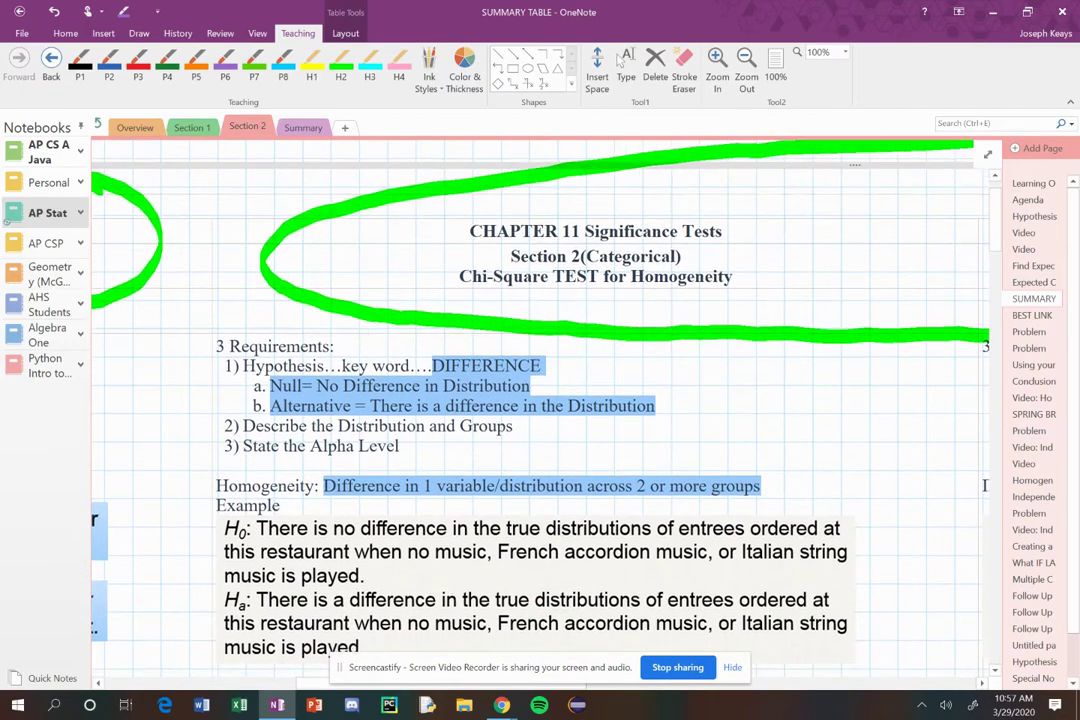
scroll(540, 400, "down", 2)
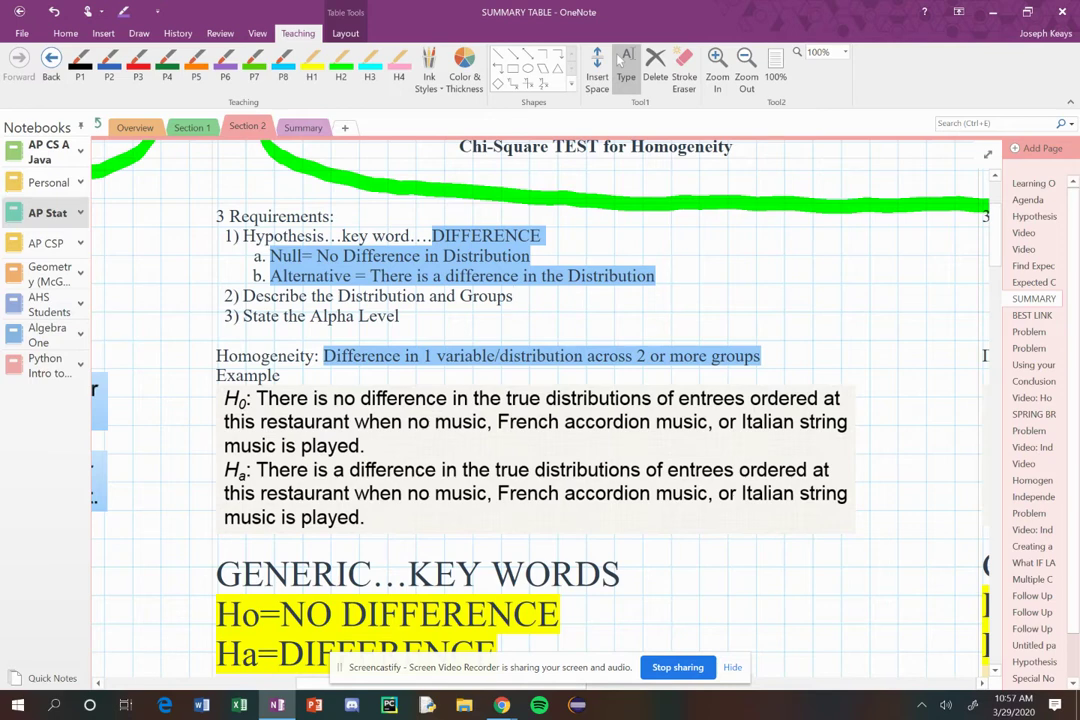
left_click(340, 70)
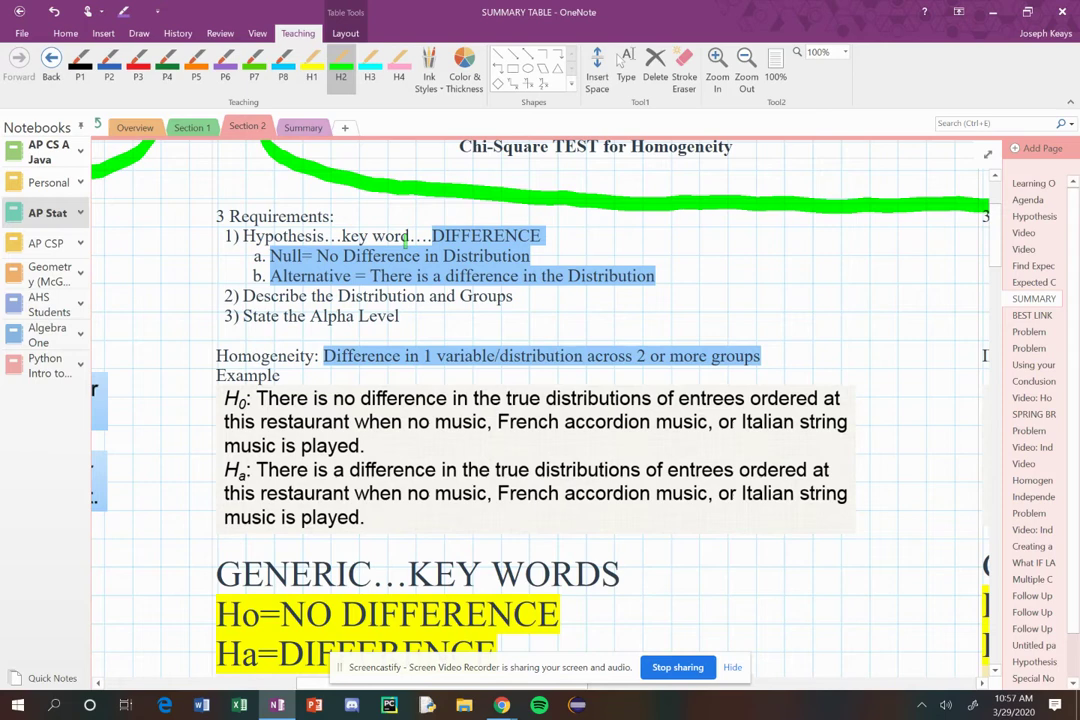
mouse_move(554, 228)
left_mouse_down()
mouse_move(470, 220)
mouse_move(520, 250)
mouse_move(592, 236)
left_mouse_up()
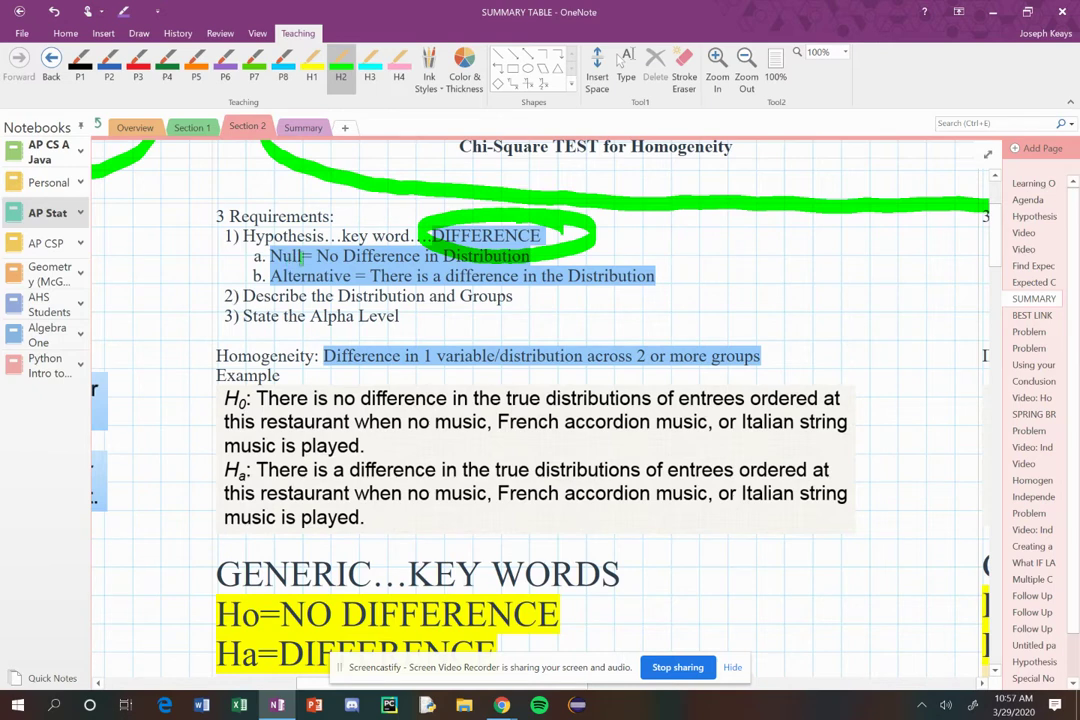
left_click_drag(308, 256, 432, 256)
left_click_drag(272, 276, 552, 277)
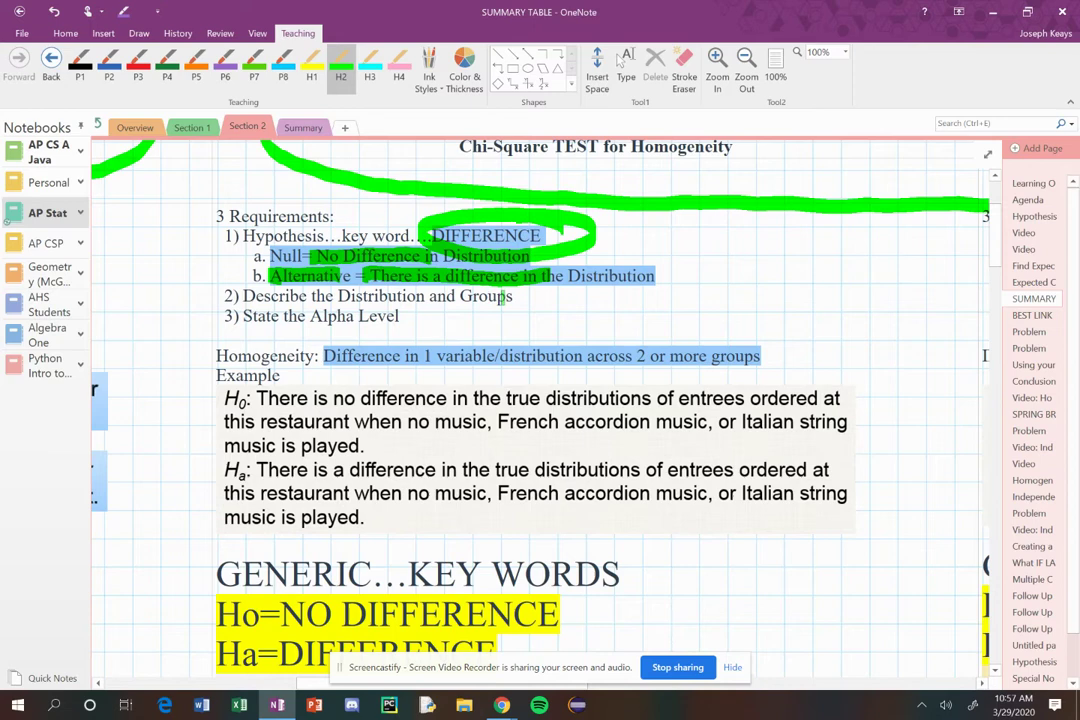
- Mark requirements 2 and 3 in green with an arrow to the hypotheses and a highlight, and underline the Homogeneity definition
mouse_move(540, 300)
left_mouse_down()
mouse_move(650, 318)
mouse_move(690, 248)
mouse_move(720, 268)
left_mouse_up()
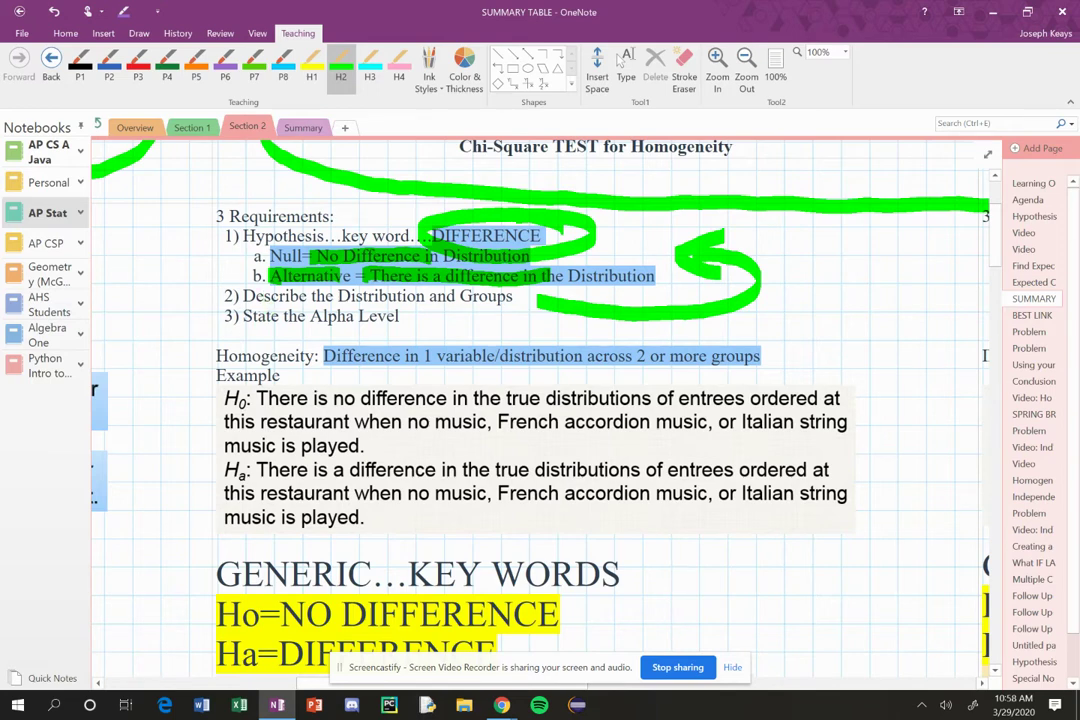
left_click_drag(411, 316, 228, 316)
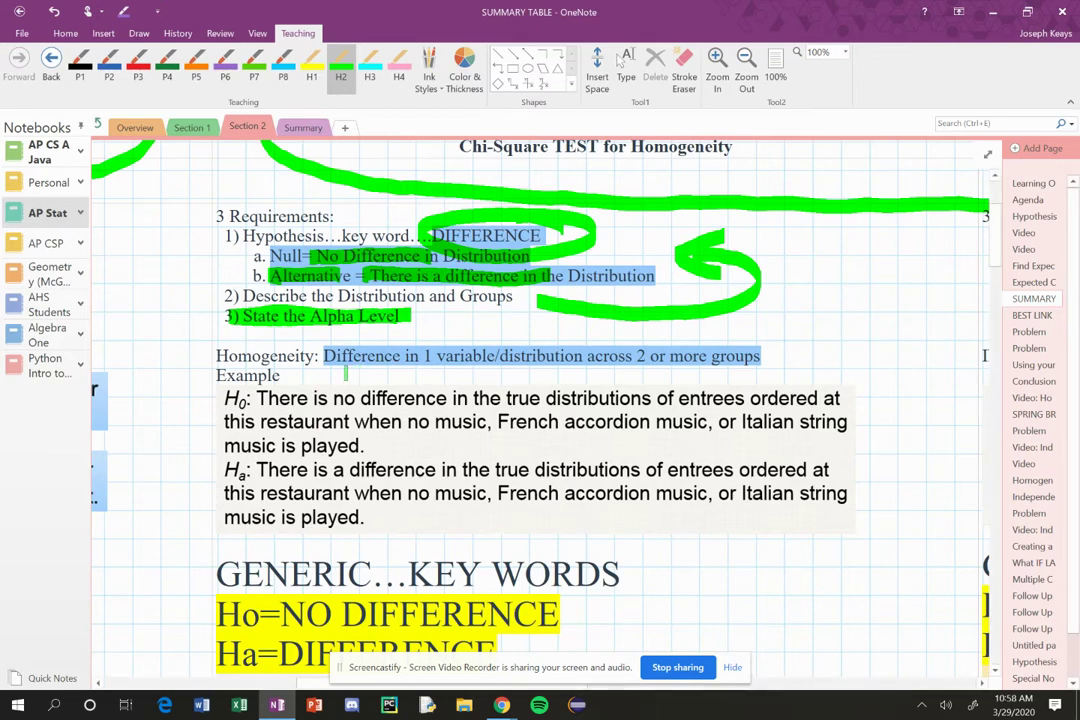
left_click_drag(325, 368, 776, 378)
- Circle the sentence "If the conditions are met, we are going to perform a" in green in the Homogeneity plan section
left_click(619, 60)
scroll(540, 400, "down", 5)
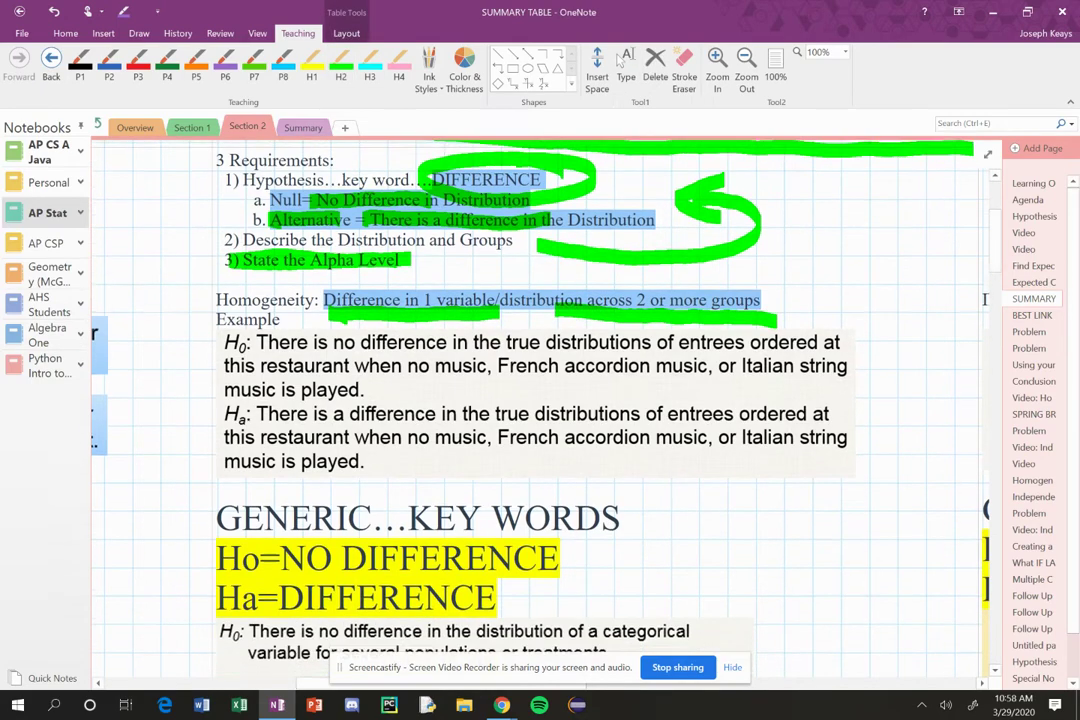
scroll(540, 400, "down", 1)
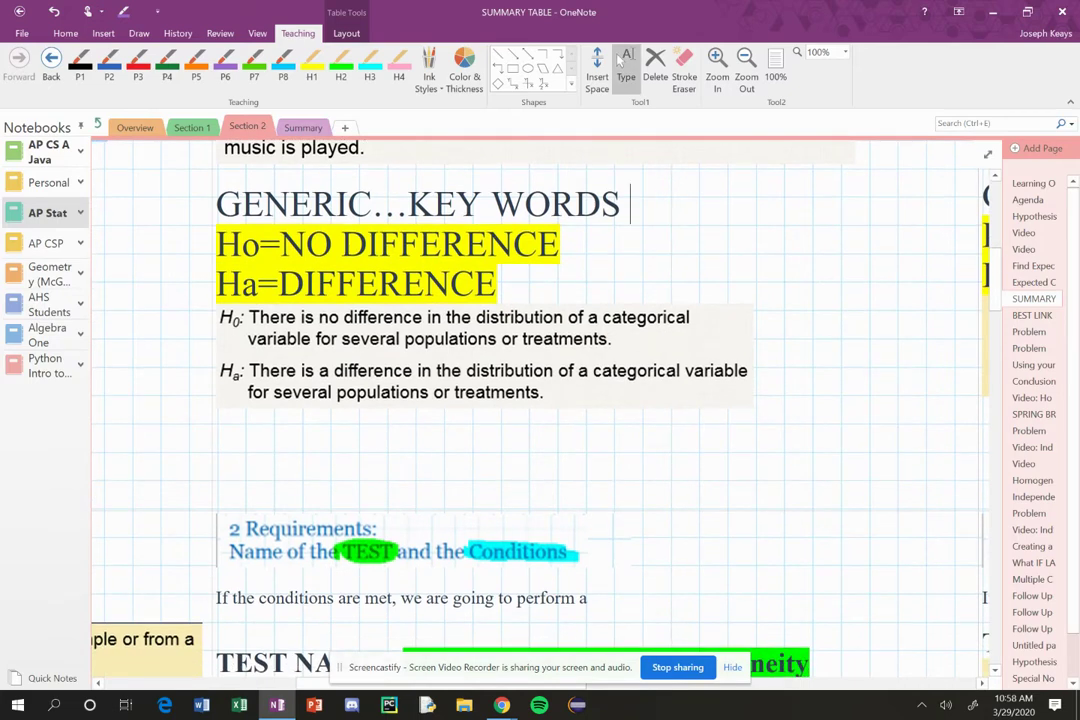
scroll(540, 400, "down", 3)
scroll(540, 400, "down", 2)
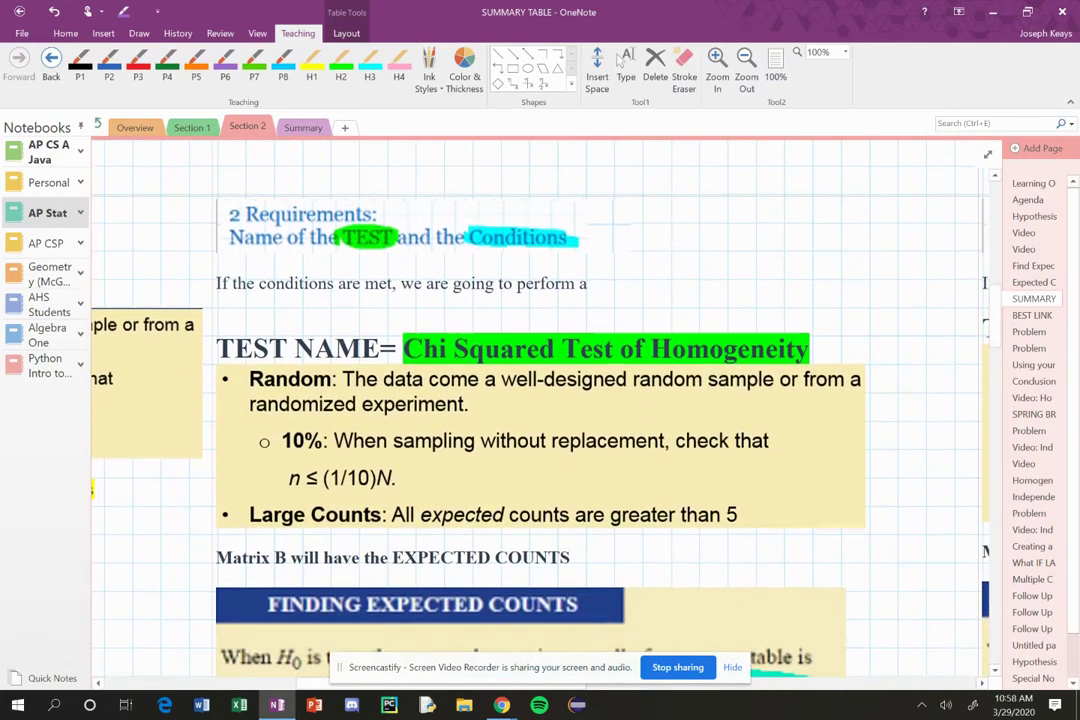
left_click(340, 70)
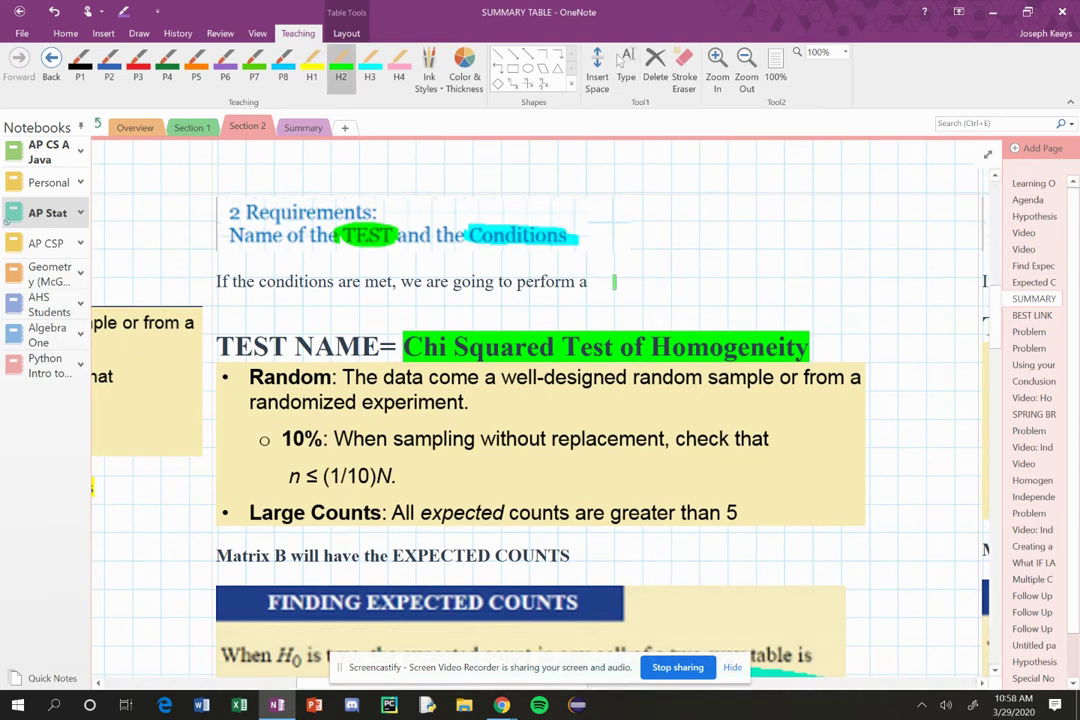
mouse_move(575, 256)
left_mouse_down()
mouse_move(200, 270)
mouse_move(625, 280)
mouse_move(560, 258)
left_mouse_up()
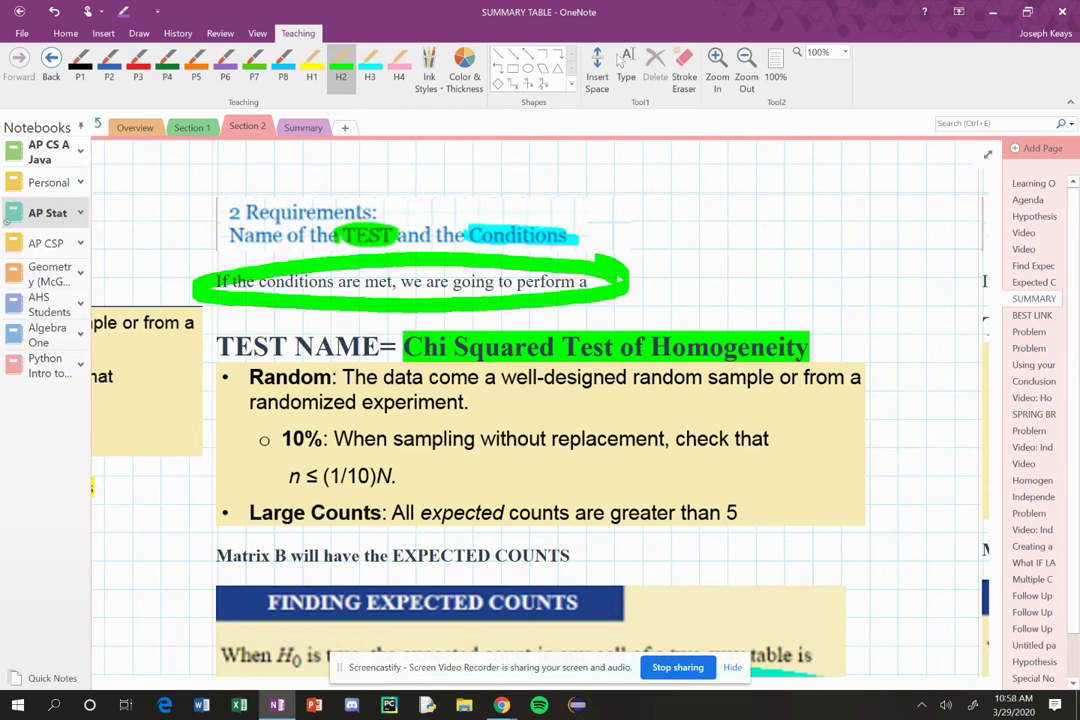
- Mark the Large Counts, Random and 10% conditions of the Homogeneity test in yellow, and underline "random sample"
left_click(311, 68)
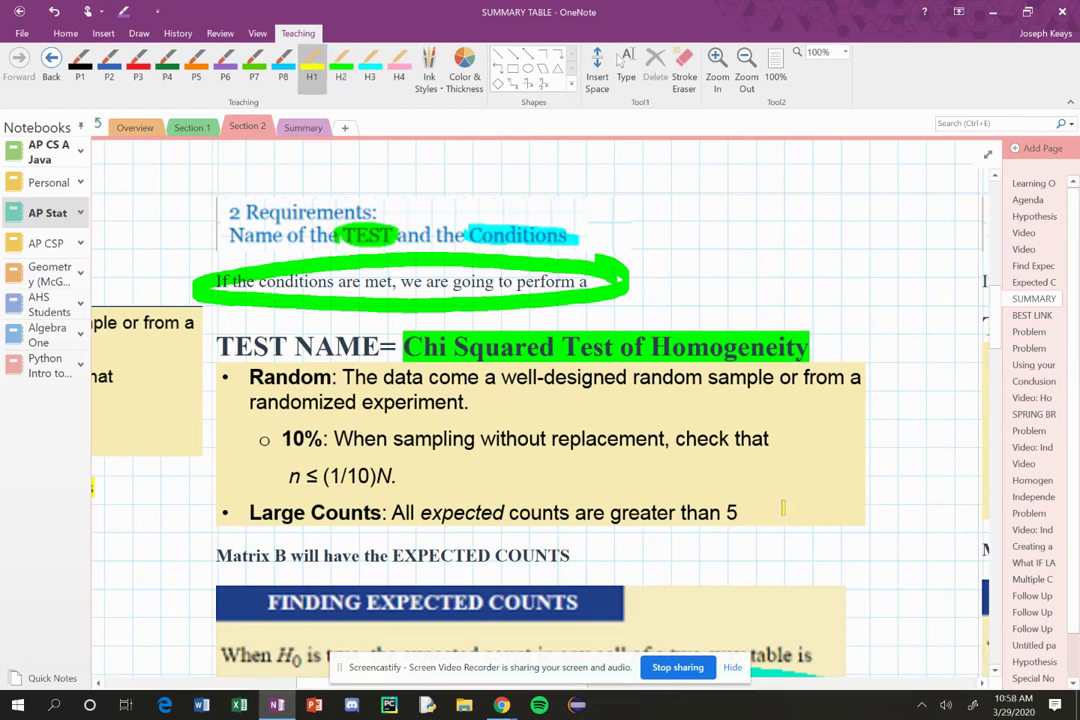
mouse_move(790, 510)
left_mouse_down()
mouse_move(430, 515)
mouse_move(785, 513)
left_mouse_up()
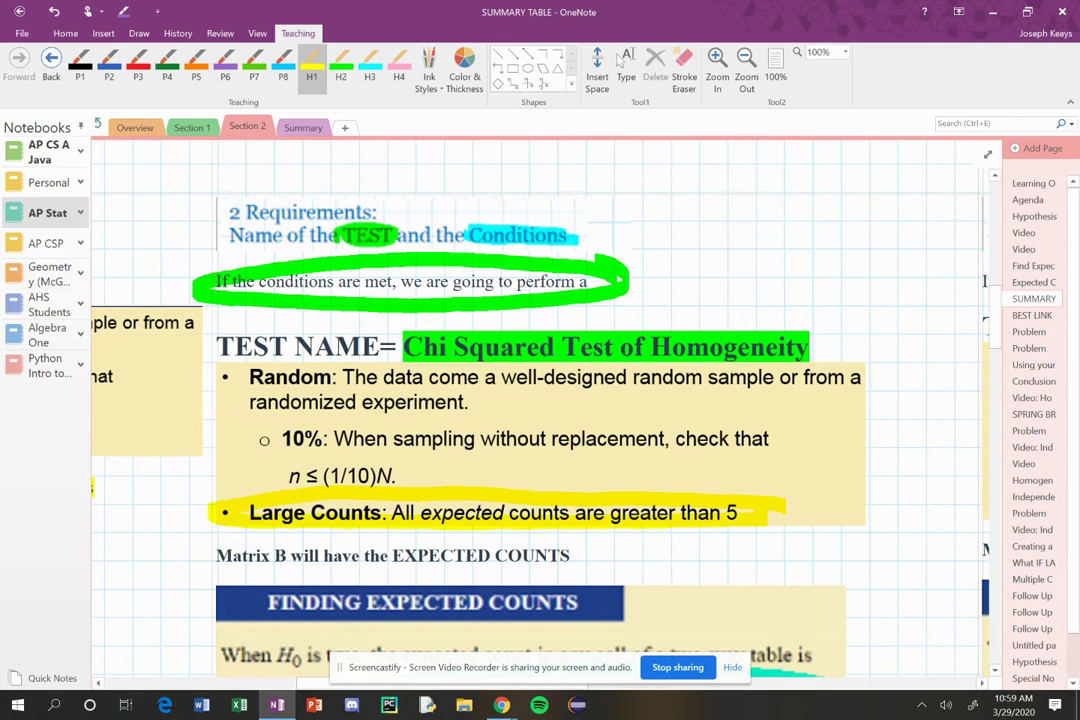
left_click_drag(226, 377, 333, 378)
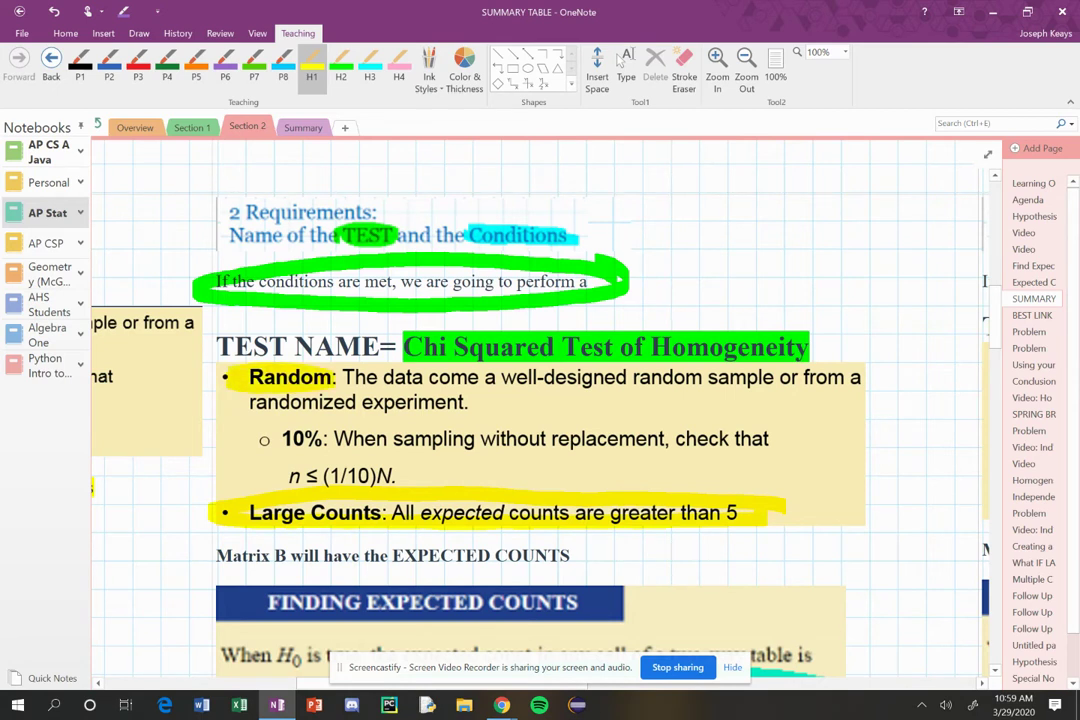
left_click_drag(630, 386, 790, 386)
left_click_drag(322, 440, 245, 440)
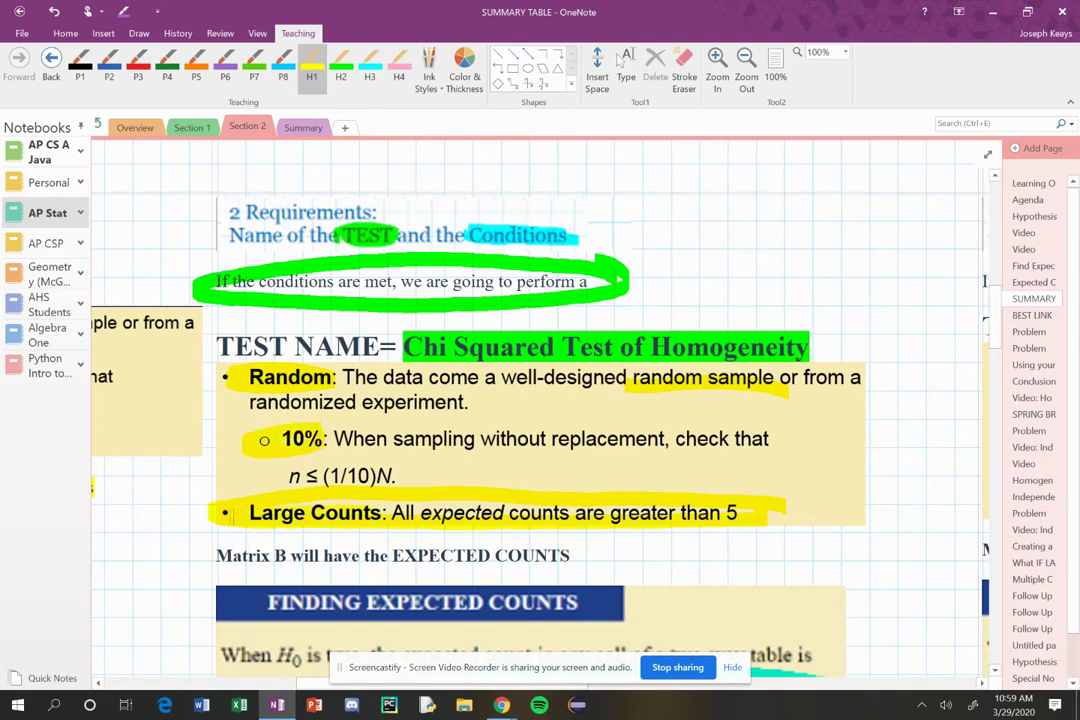
- Draw a green box around "All expected counts are greater than 5" in the Homogeneity conditions
left_click(341, 67)
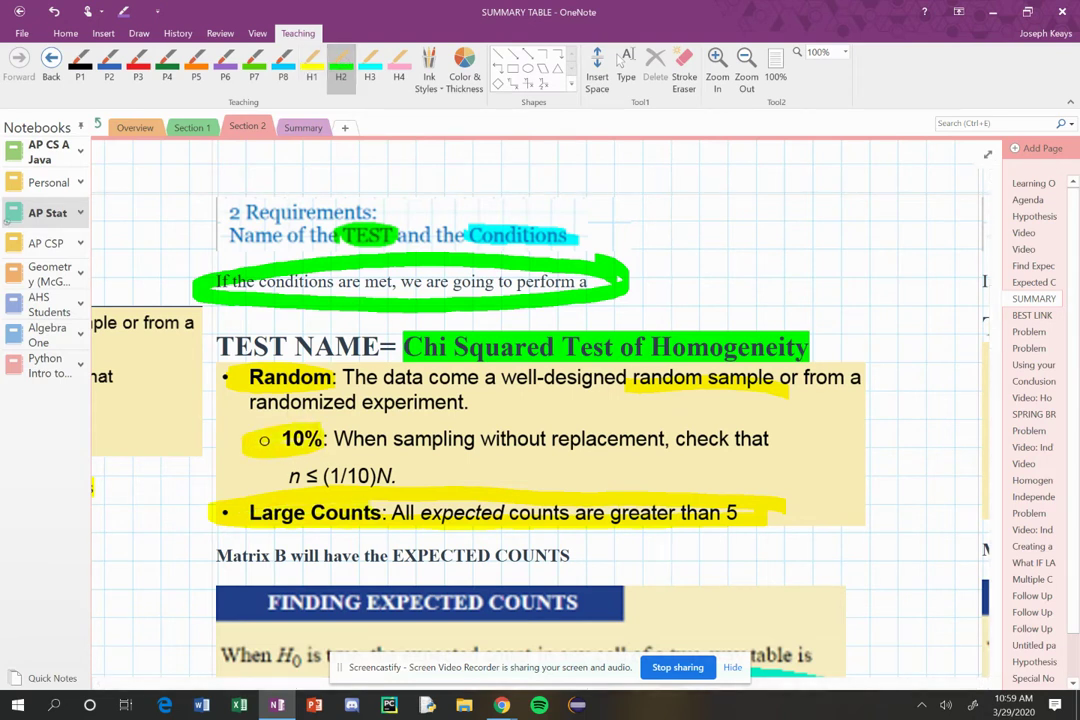
mouse_move(430, 485)
left_mouse_down()
mouse_move(374, 532)
mouse_move(770, 540)
mouse_move(735, 484)
mouse_move(375, 486)
left_mouse_up()
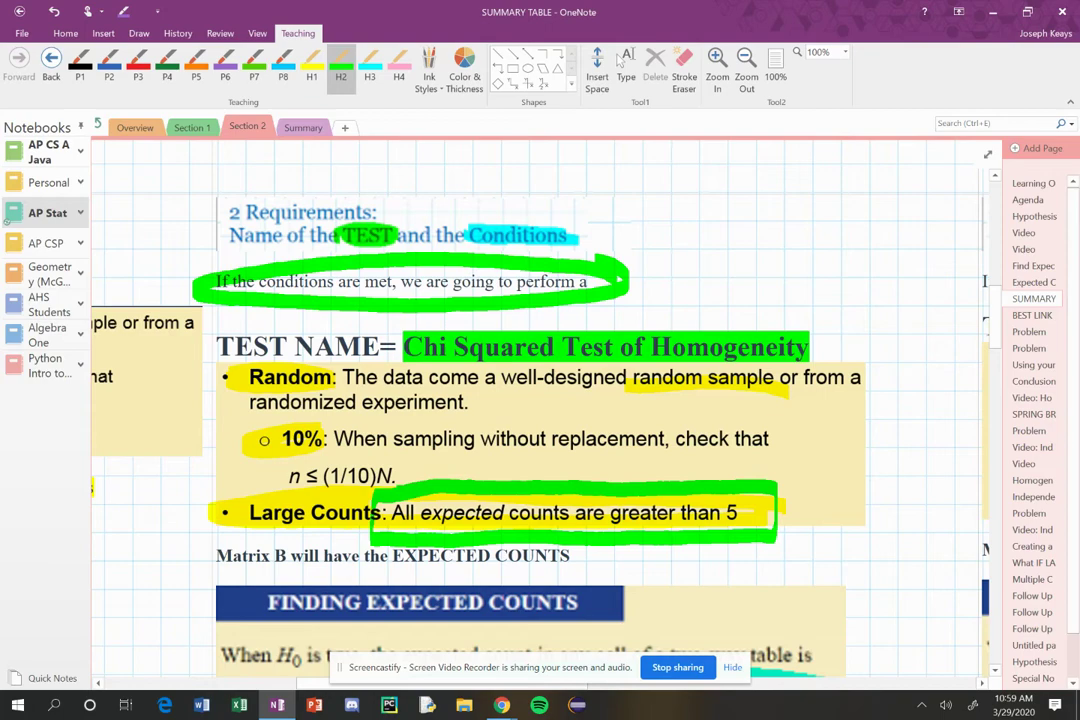
- Compare the Homogeneity conditions with the plan sections of the Goodness of Fit and Independence columns
left_click(626, 60)
scroll(217, 590, "left", 10)
left_click(377, 582)
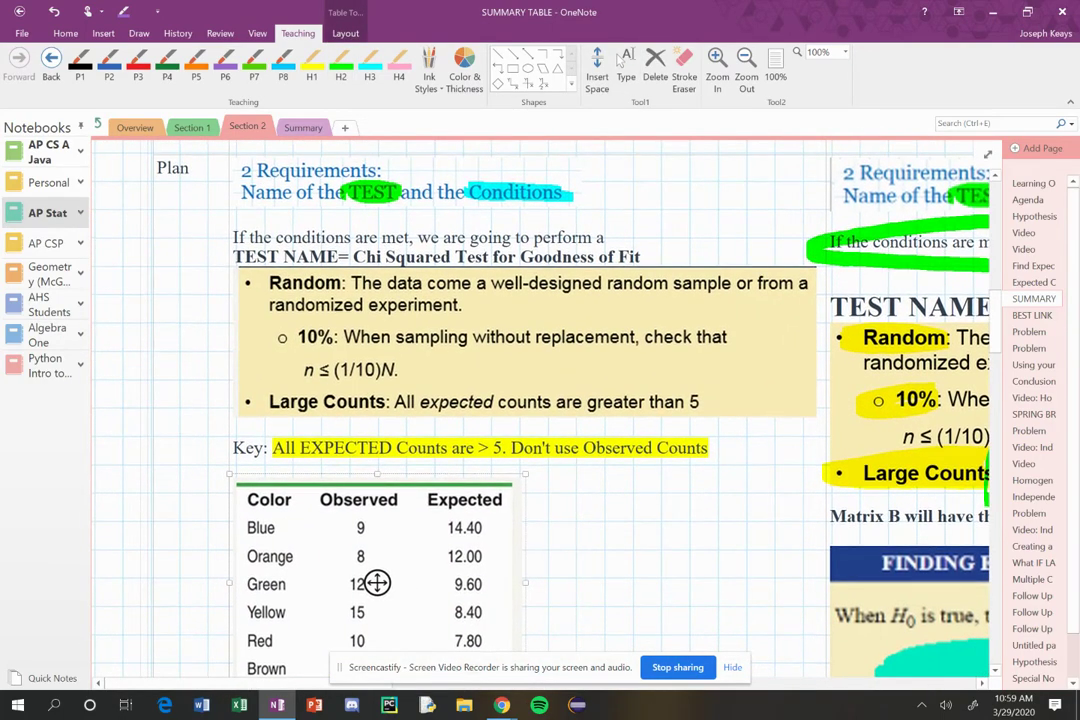
scroll(540, 410, "right", 3)
scroll(200, 566, "right", 8)
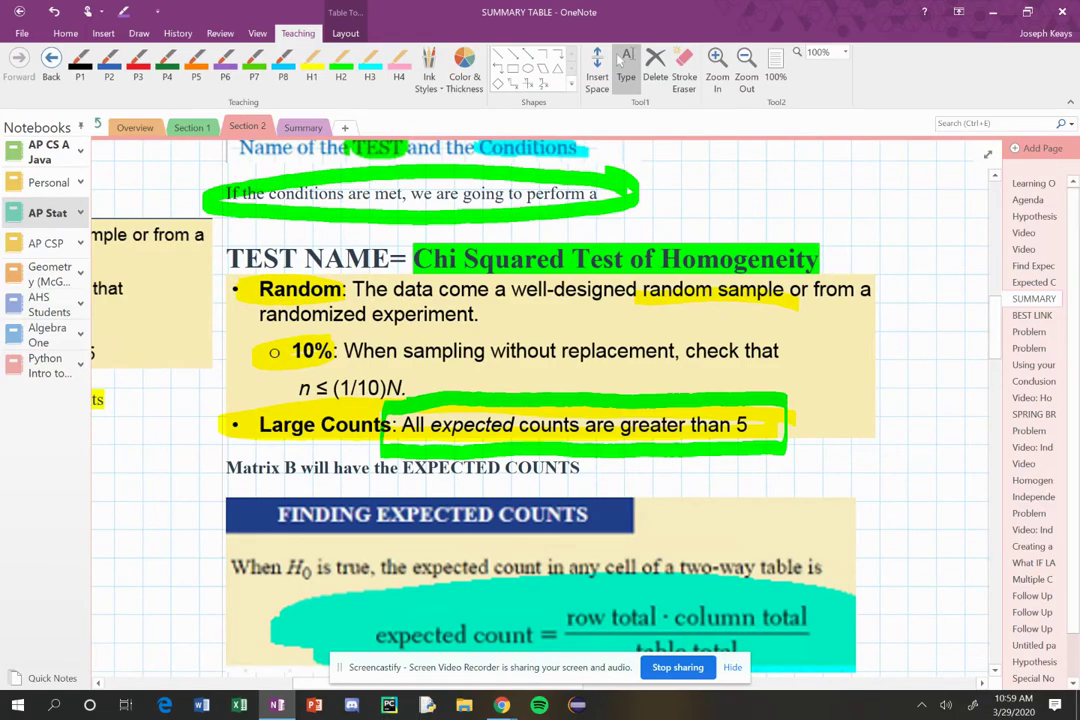
scroll(540, 410, "right", 10)
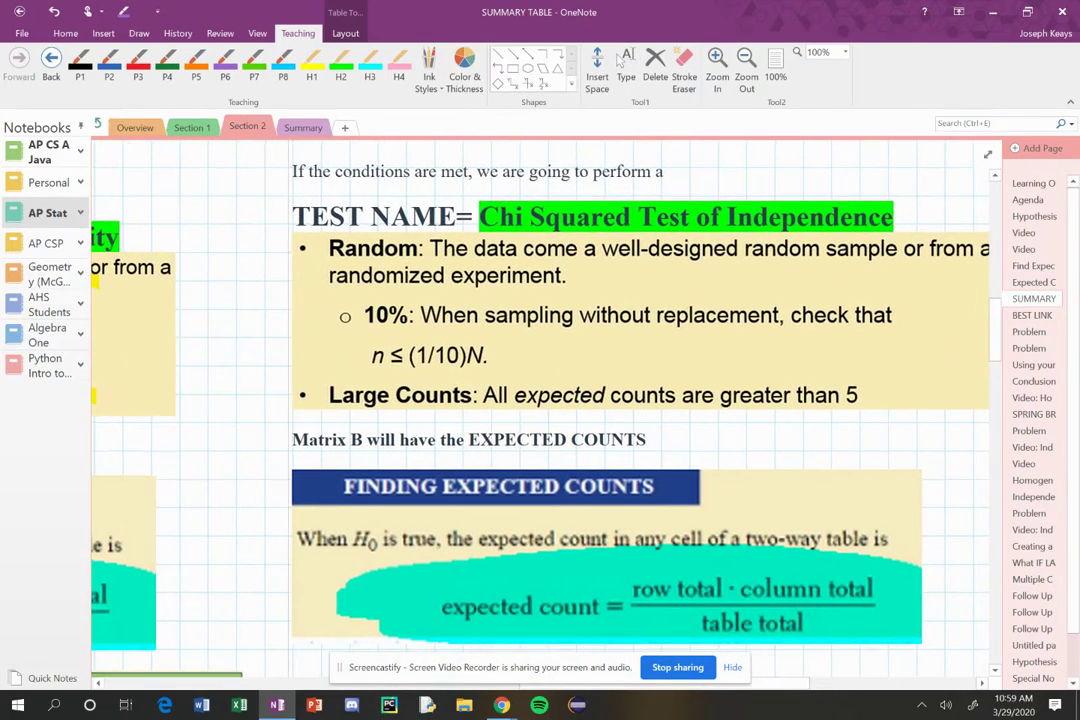
scroll(540, 400, "left", 10)
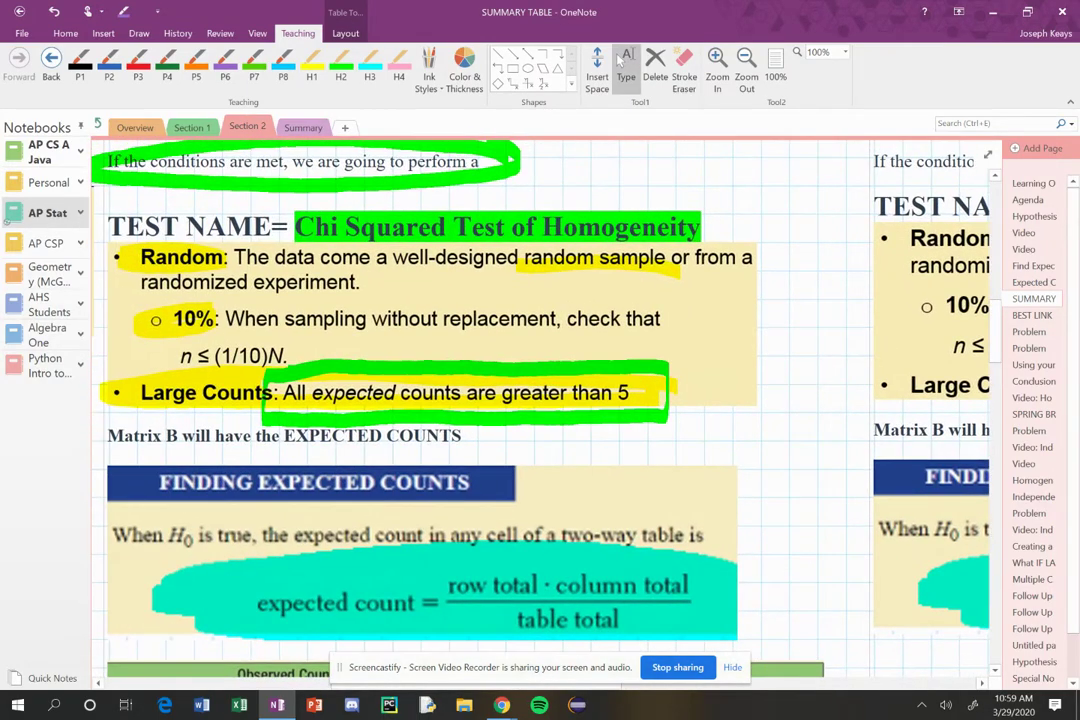
scroll(540, 400, "left", 2)
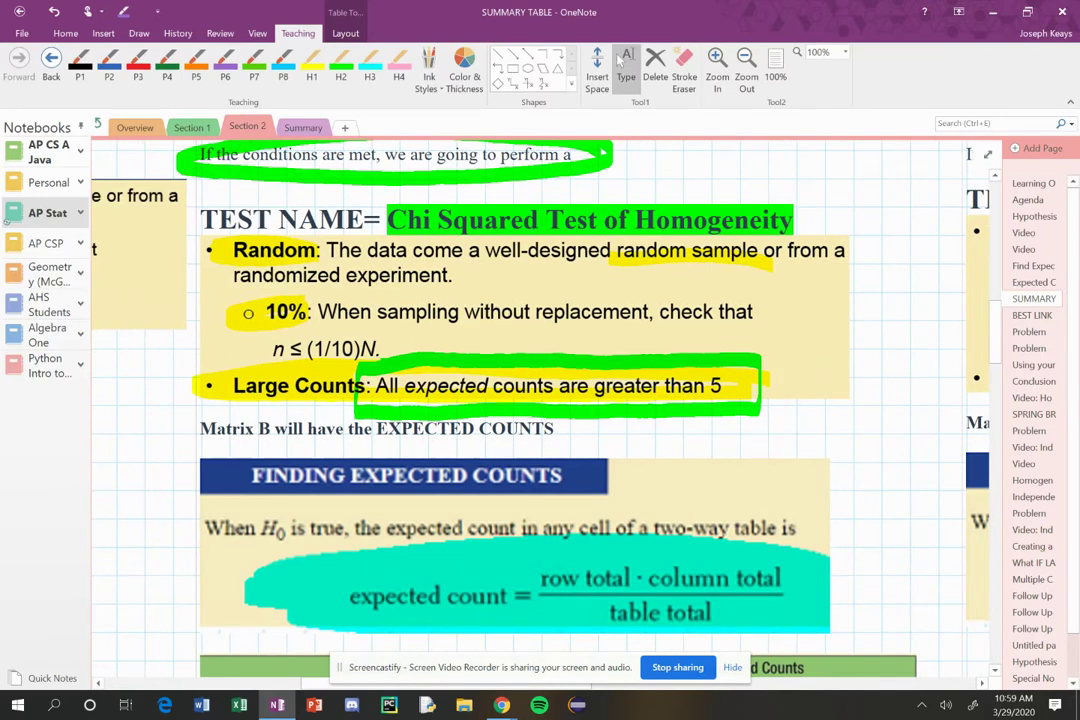
- Highlight the word "expected" in the Homogeneity Large Counts condition in turquoise
left_click(620, 62)
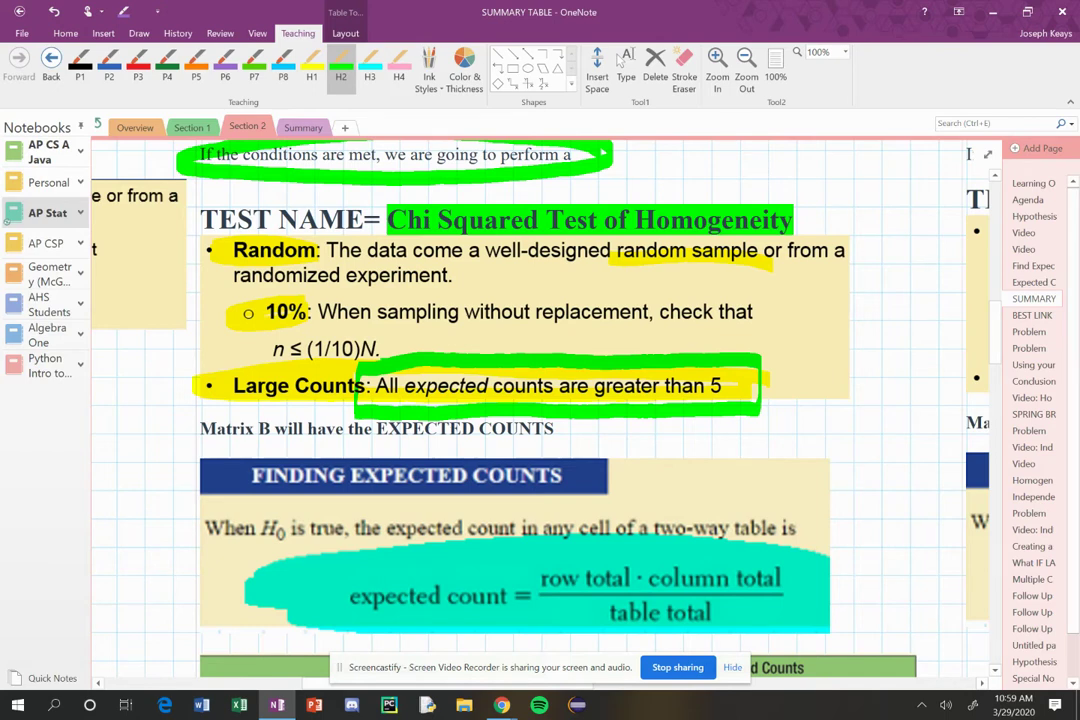
left_click(370, 70)
left_click_drag(403, 386, 490, 392)
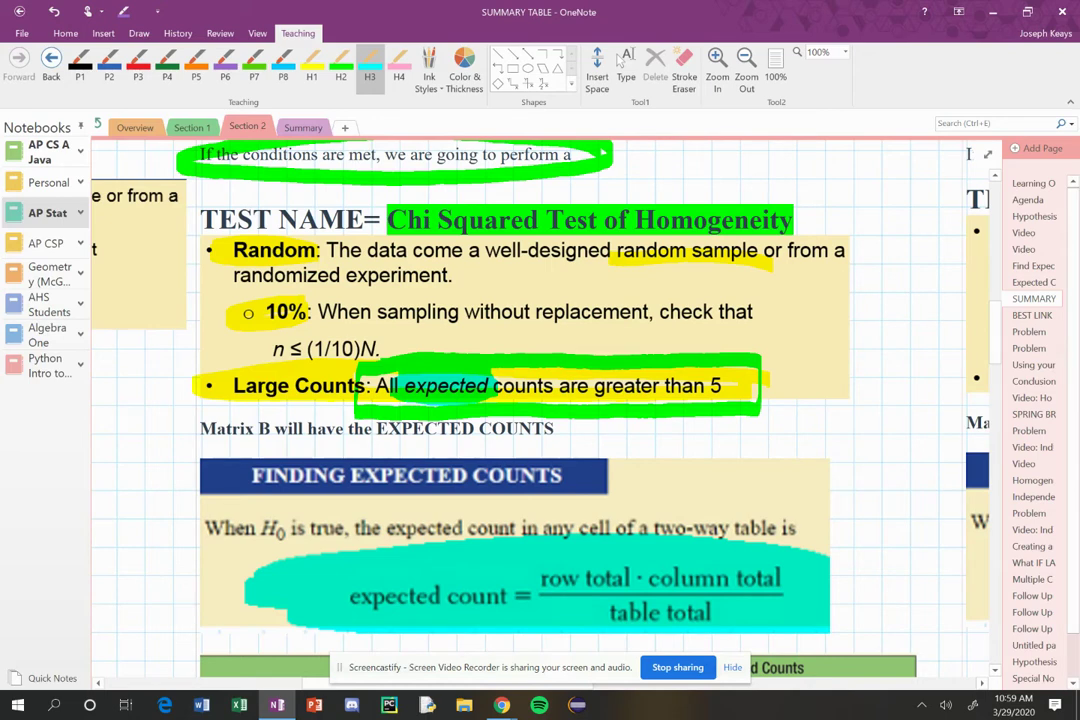
- Open the Expected Counts page and highlight the handwritten June 1st expected counts for F and M in green
left_click(1040, 284)
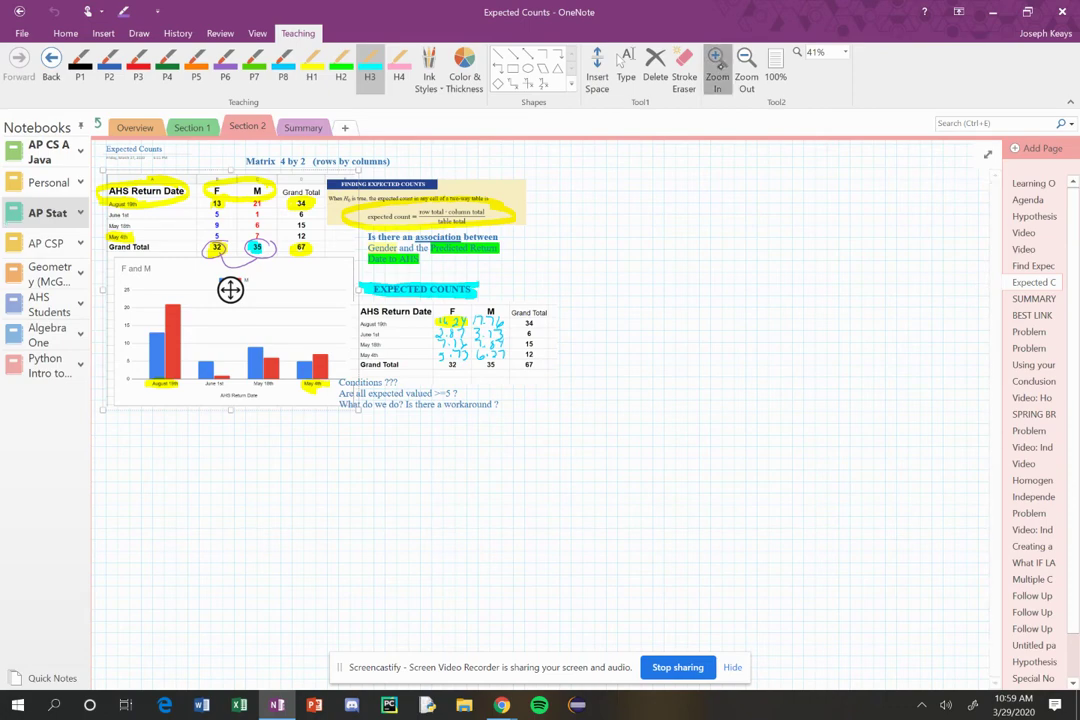
scroll(230, 289, "up", 3)
scroll(265, 327, "up", 2)
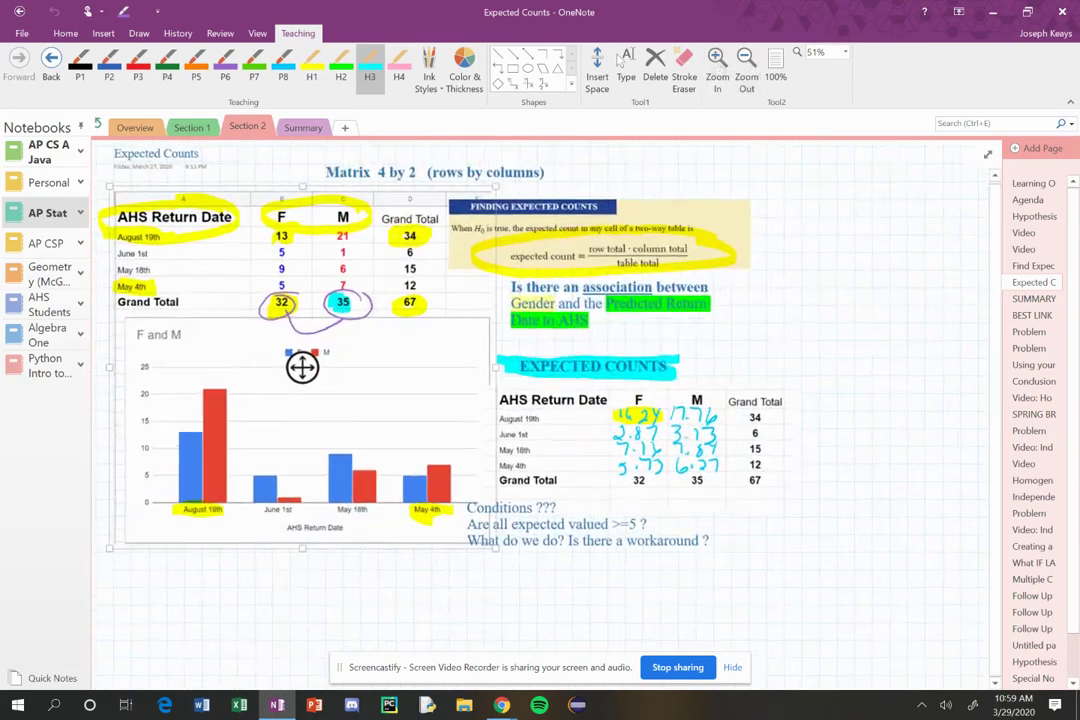
left_click(619, 60)
left_click_drag(955, 391, 680, 250)
scroll(453, 407, "up", 5)
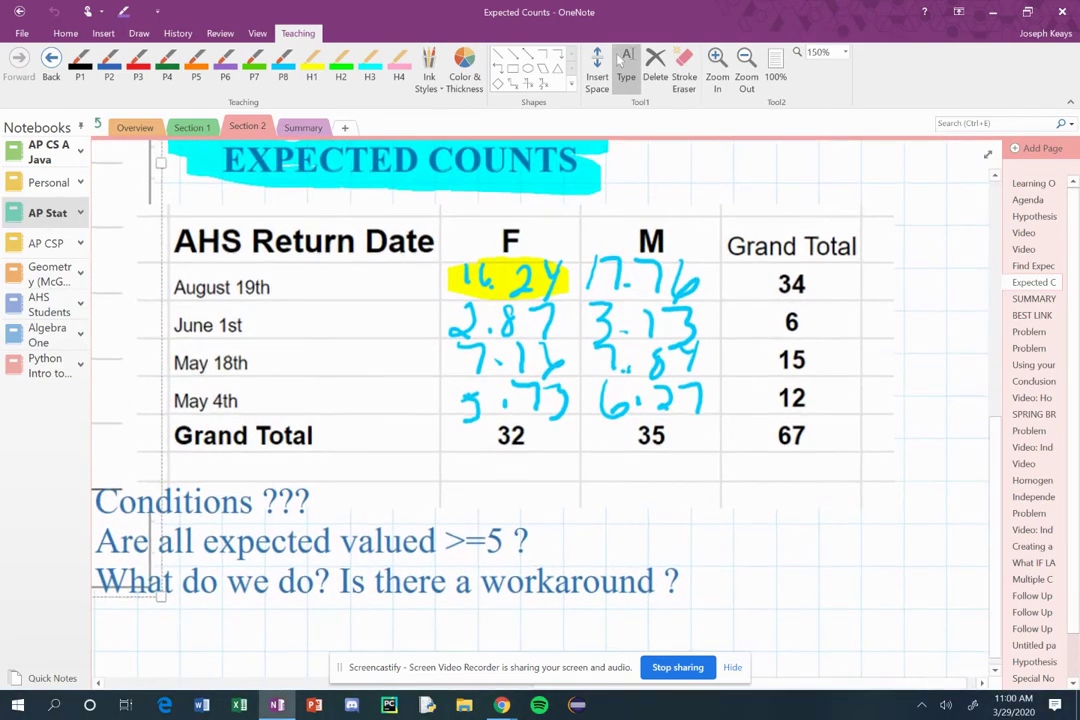
left_click(684, 68)
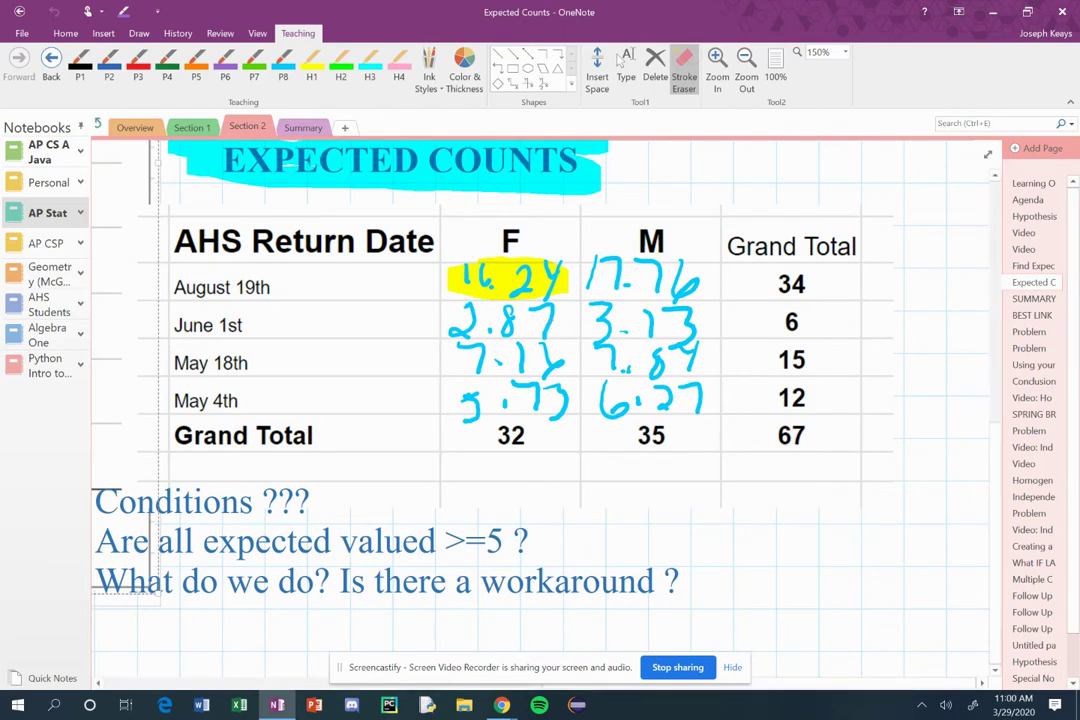
left_click(340, 70)
mouse_move(455, 310)
left_mouse_down()
mouse_move(555, 320)
mouse_move(455, 340)
mouse_move(560, 335)
left_mouse_up()
mouse_move(700, 320)
left_mouse_down()
mouse_move(570, 315)
mouse_move(712, 332)
left_mouse_up()
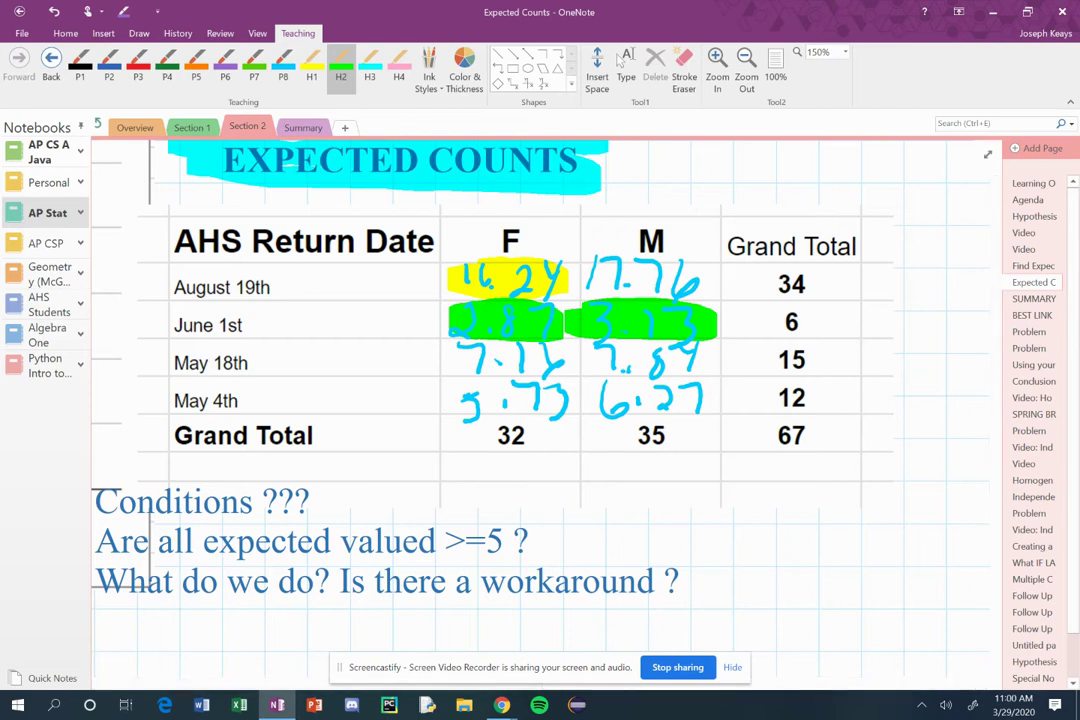
- Highlight "Conditions ???" and the "What do we do? Is there a workaround ?" line in pink, and box the conditions notes in pink
scroll(618, 60, "down", 5, "ctrl")
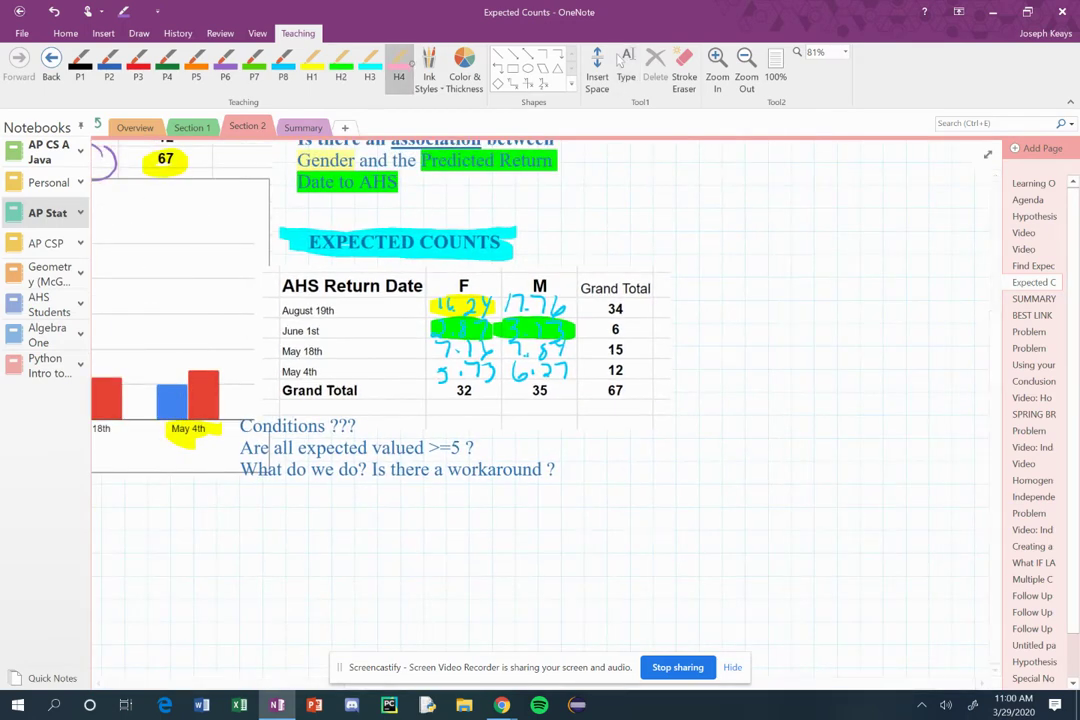
left_click(399, 70)
left_click_drag(240, 427, 358, 425)
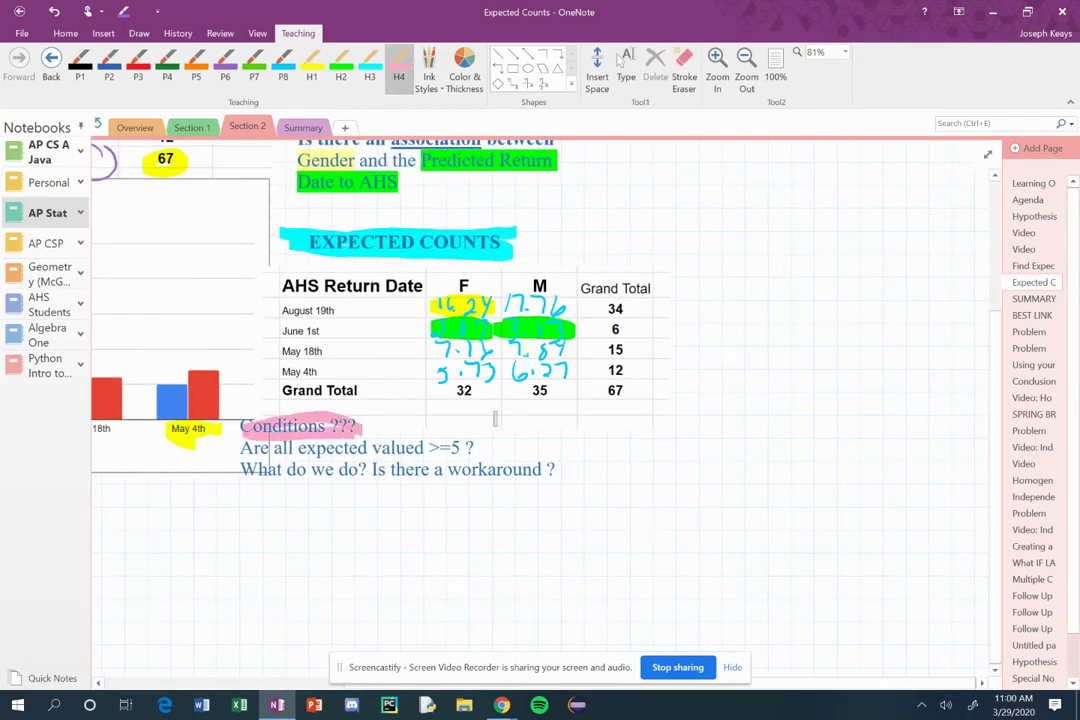
mouse_move(497, 413)
left_mouse_down()
mouse_move(607, 437)
mouse_move(444, 420)
left_mouse_up()
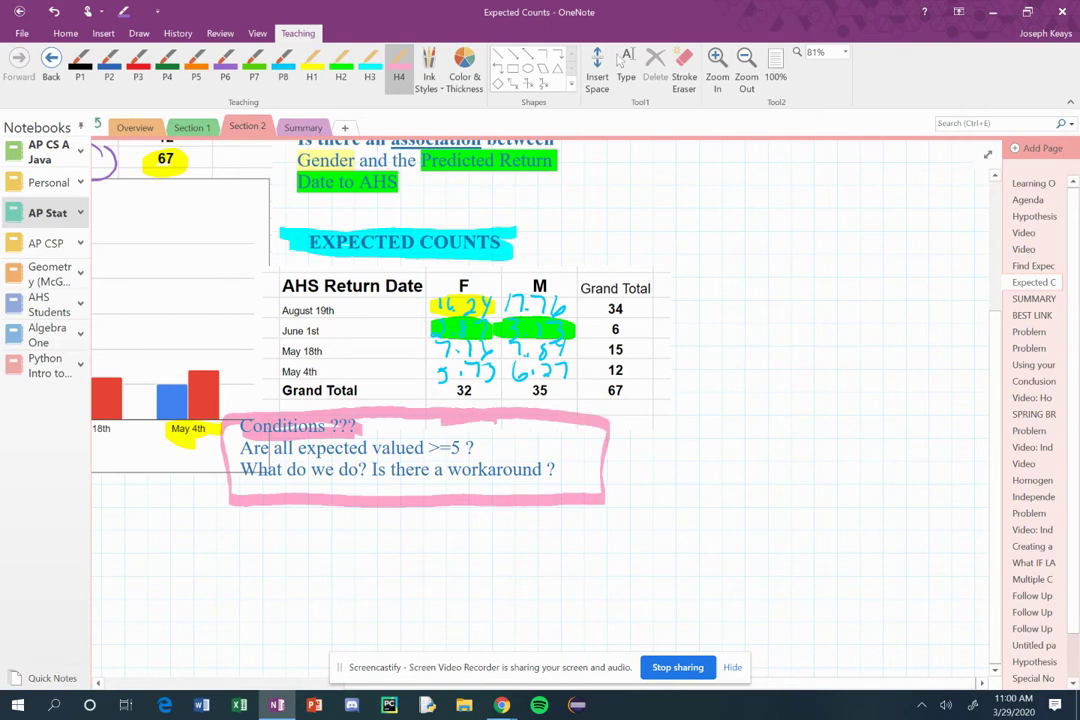
left_click_drag(235, 474, 569, 471)
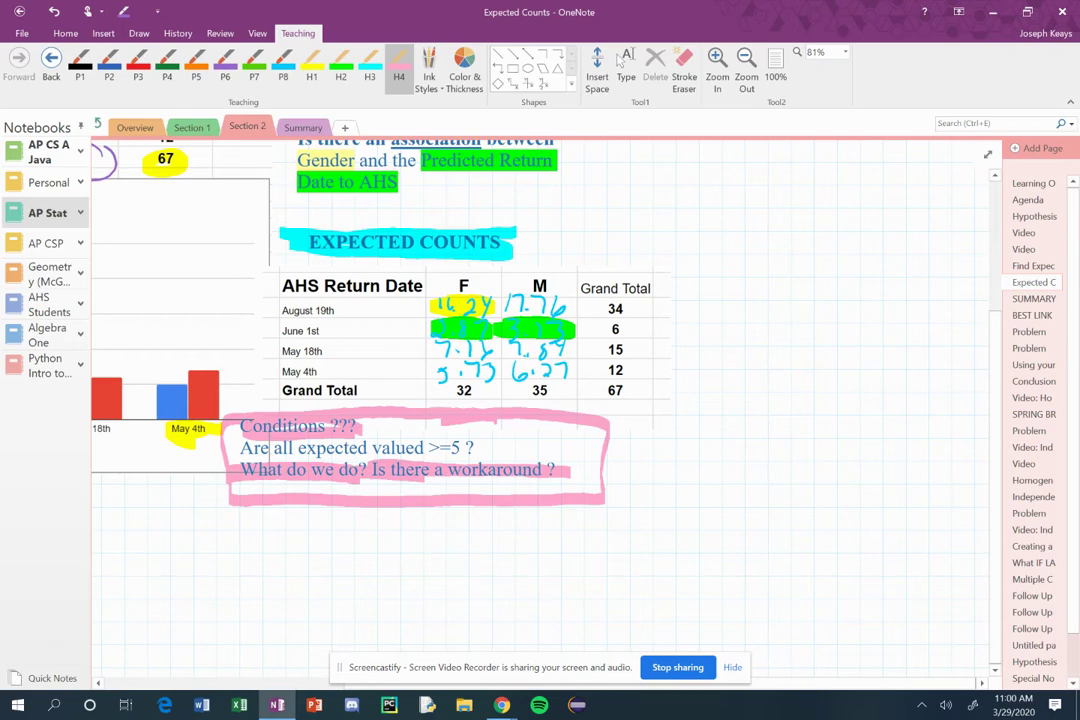
- Highlight the "June 1st" label in turquoise and draw a green box around the June 1st and May 18th labels in the expected counts table
left_click(621, 61)
scroll(400, 345, "up", 7)
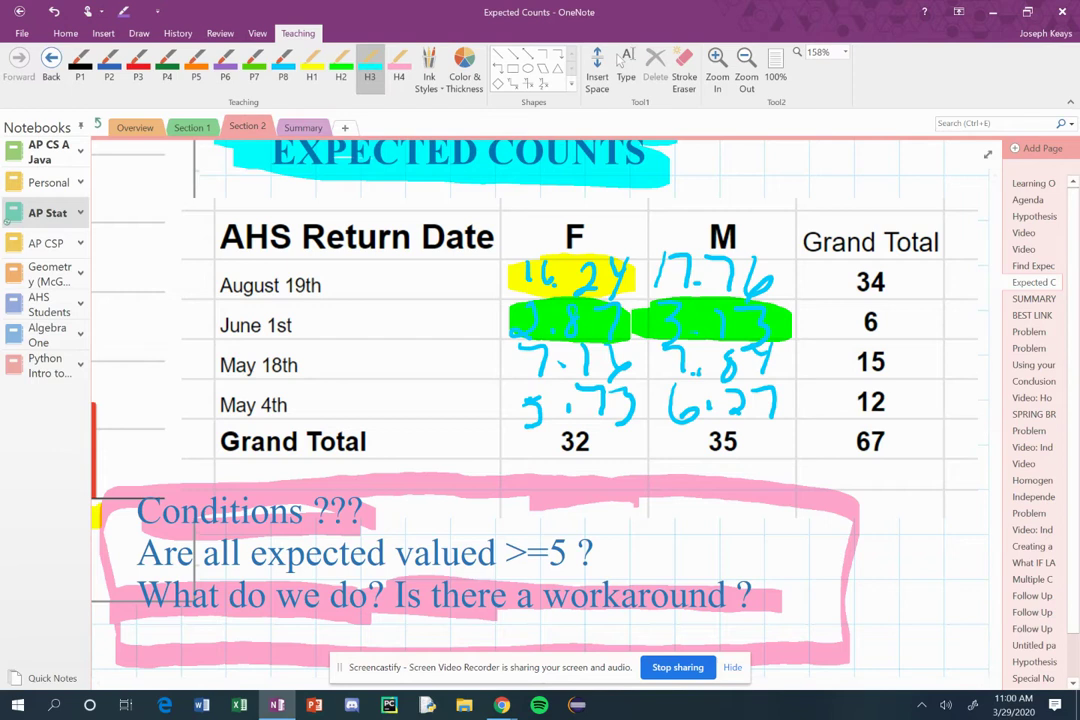
left_click(370, 70)
left_click_drag(213, 325, 330, 325)
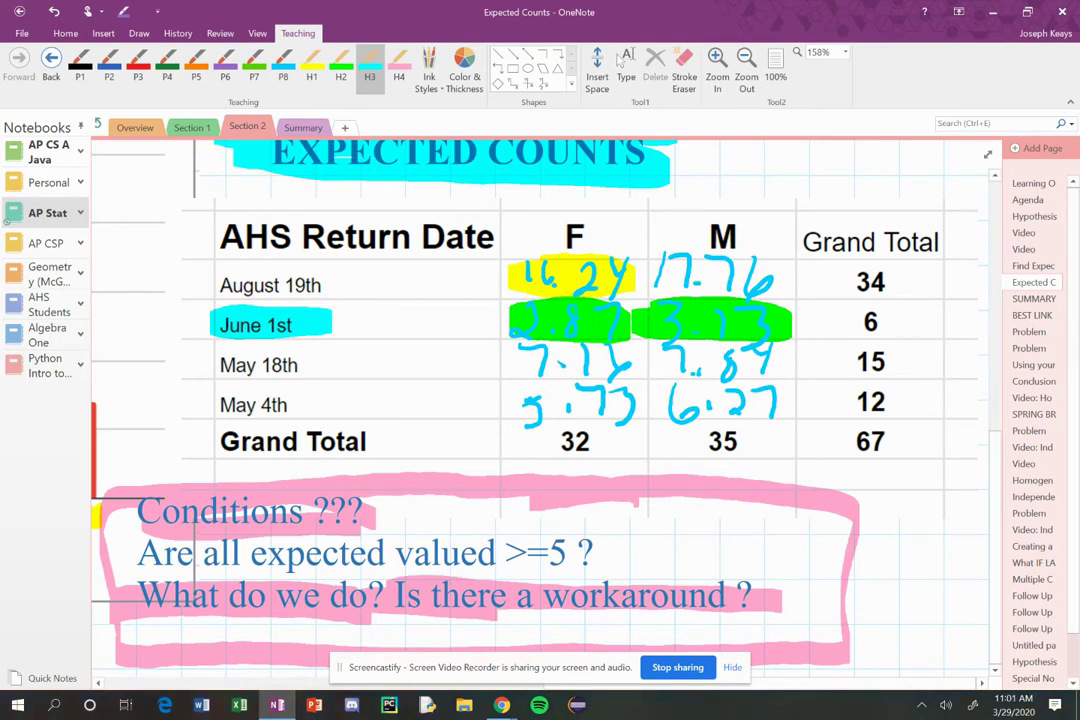
left_click(254, 68)
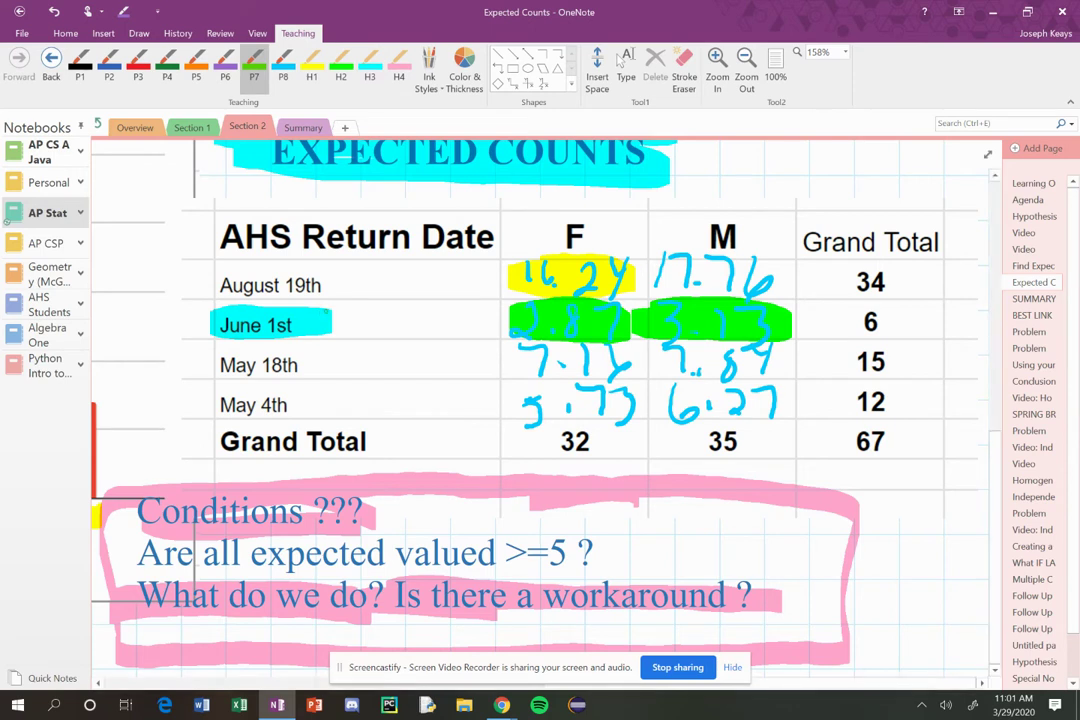
mouse_move(330, 310)
left_mouse_down()
mouse_move(196, 316)
mouse_move(192, 380)
mouse_move(280, 382)
mouse_move(344, 360)
mouse_move(318, 310)
left_mouse_up()
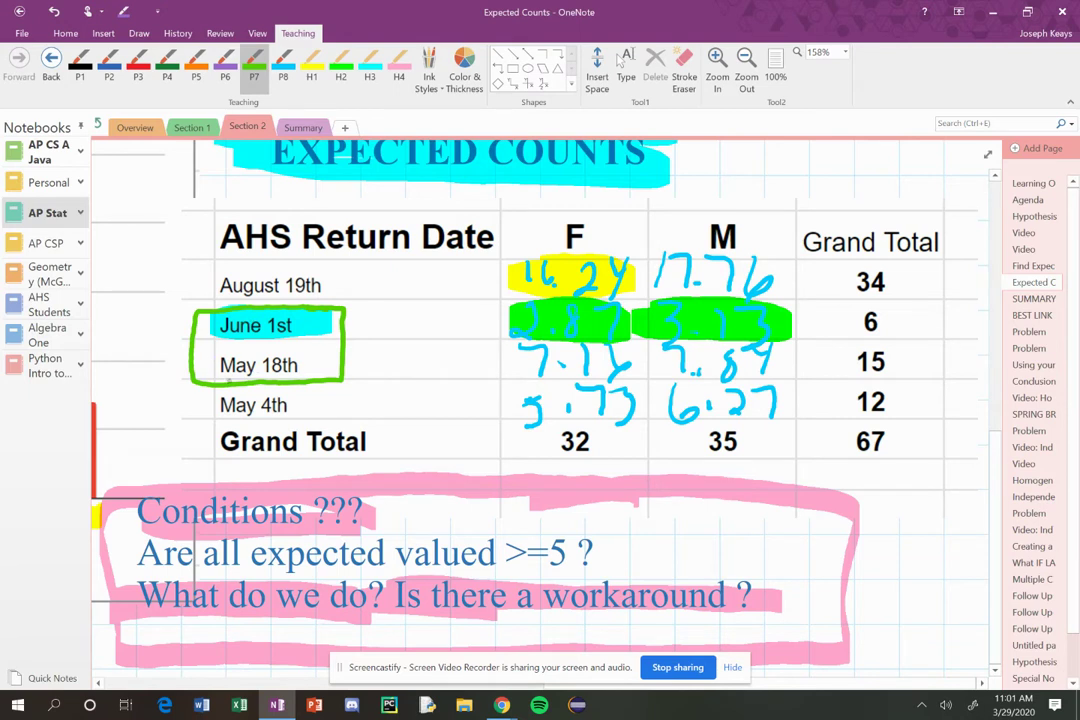
- Draw green arrows to August 19th, the boxed June 1st/May 18th pair and May 4th, and circle the "AHS Return Date" heading in green
mouse_move(131, 272)
left_mouse_down()
mouse_move(197, 277)
mouse_move(186, 286)
left_mouse_up()
left_click_drag(122, 341, 167, 343)
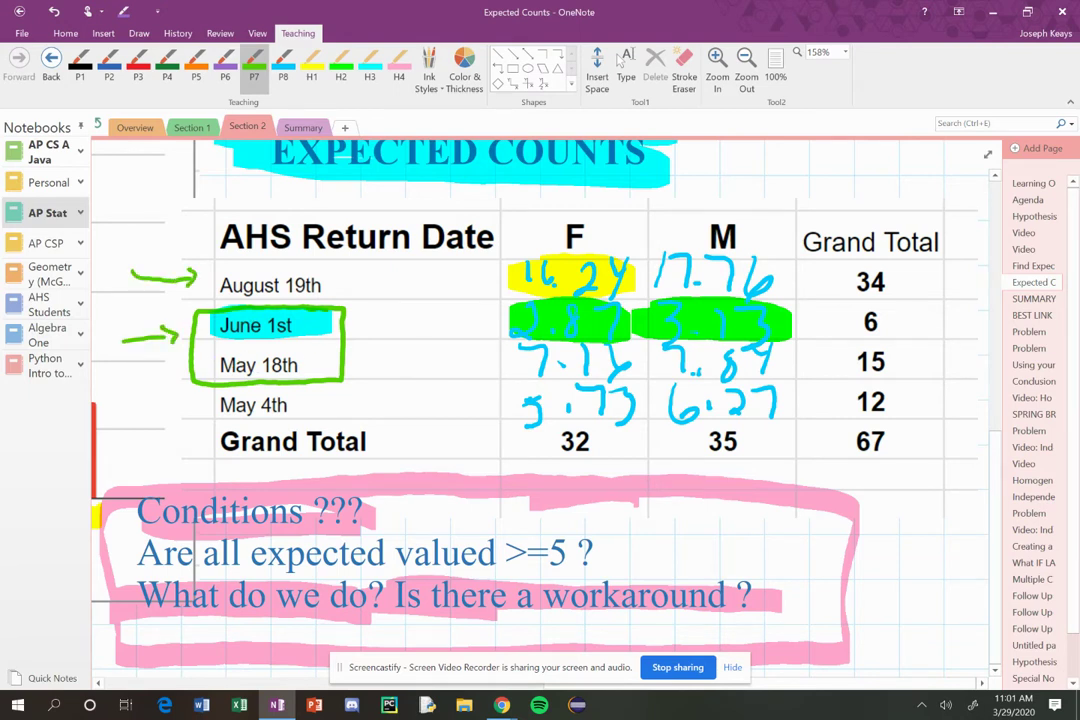
left_click_drag(140, 400, 196, 399)
mouse_move(181, 393)
left_mouse_down()
mouse_move(193, 396)
mouse_move(181, 411)
left_mouse_up()
mouse_move(200, 274)
left_mouse_down()
mouse_move(335, 268)
mouse_move(490, 210)
mouse_move(232, 245)
left_mouse_up()
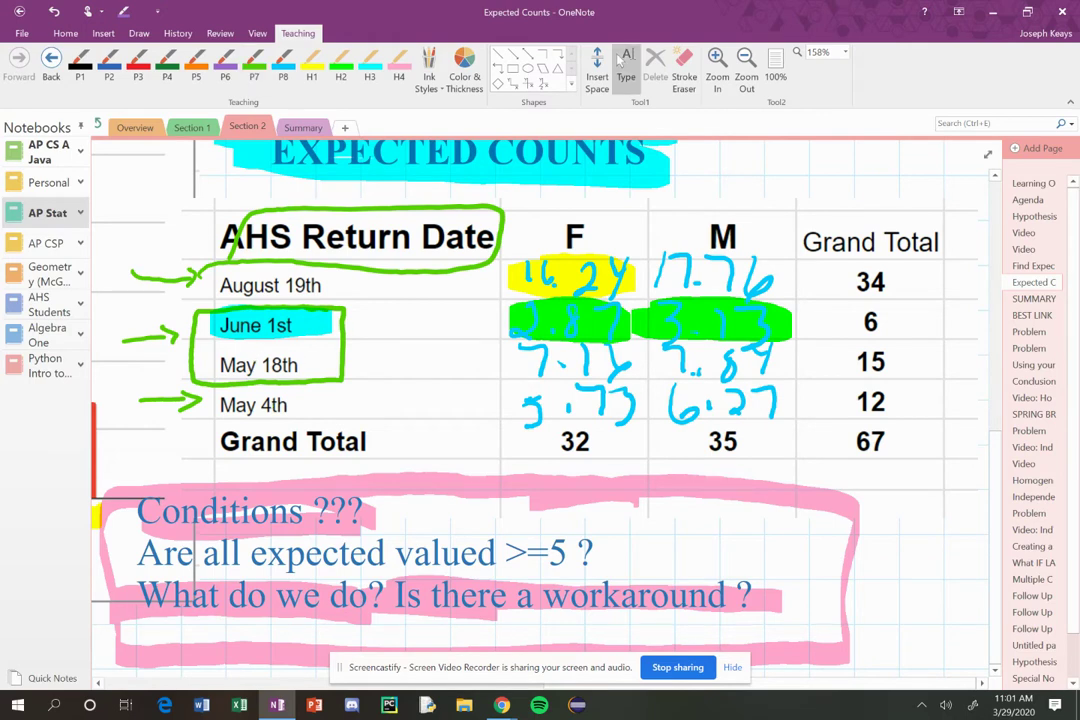
- Circle the June 1st and May 18th observed counts together in green, once for F and once for M
scroll(781, 500, "down", 5)
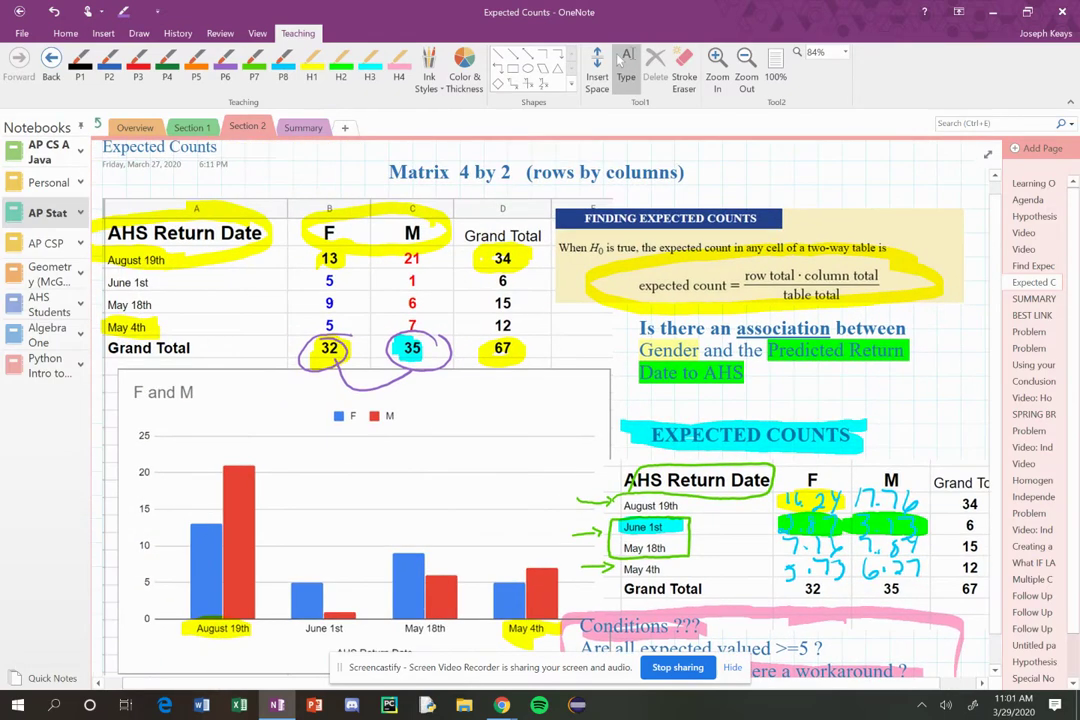
left_click(254, 68)
mouse_move(438, 269)
left_mouse_down()
mouse_move(318, 270)
mouse_move(314, 312)
mouse_move(336, 270)
left_mouse_up()
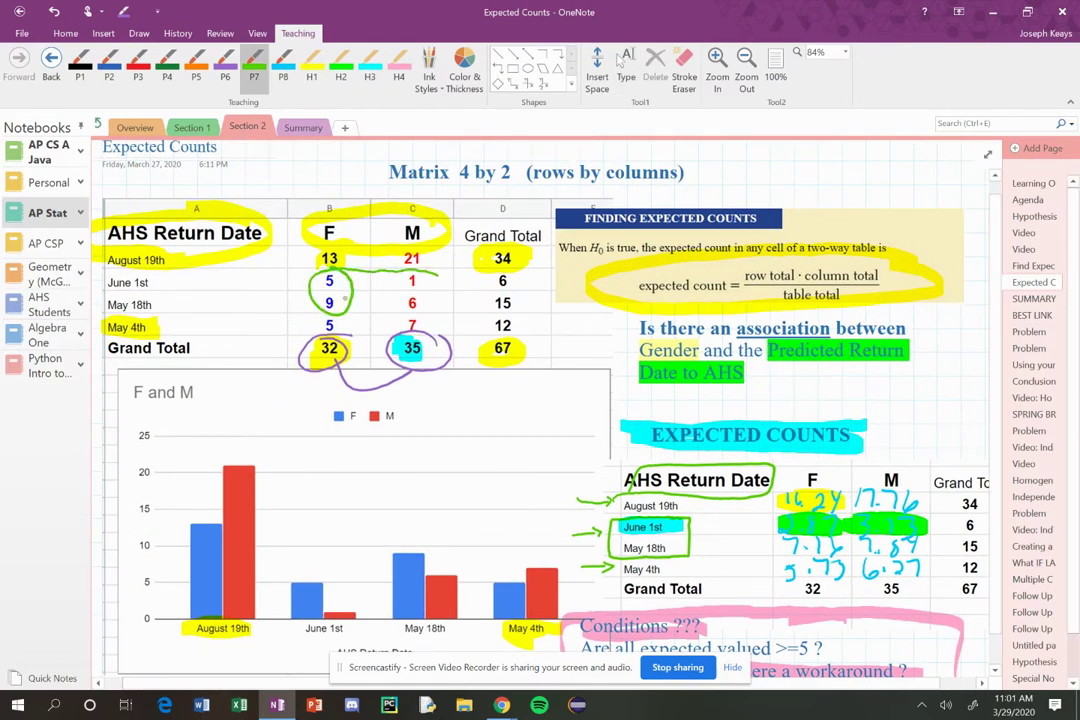
mouse_move(430, 274)
left_mouse_down()
mouse_move(400, 312)
mouse_move(436, 280)
left_mouse_up()
- Examine the June 1st and May 18th expected counts and the conditions questions below the table
left_click(621, 61)
scroll(540, 410, "right", 3)
scroll(540, 410, "down", 2)
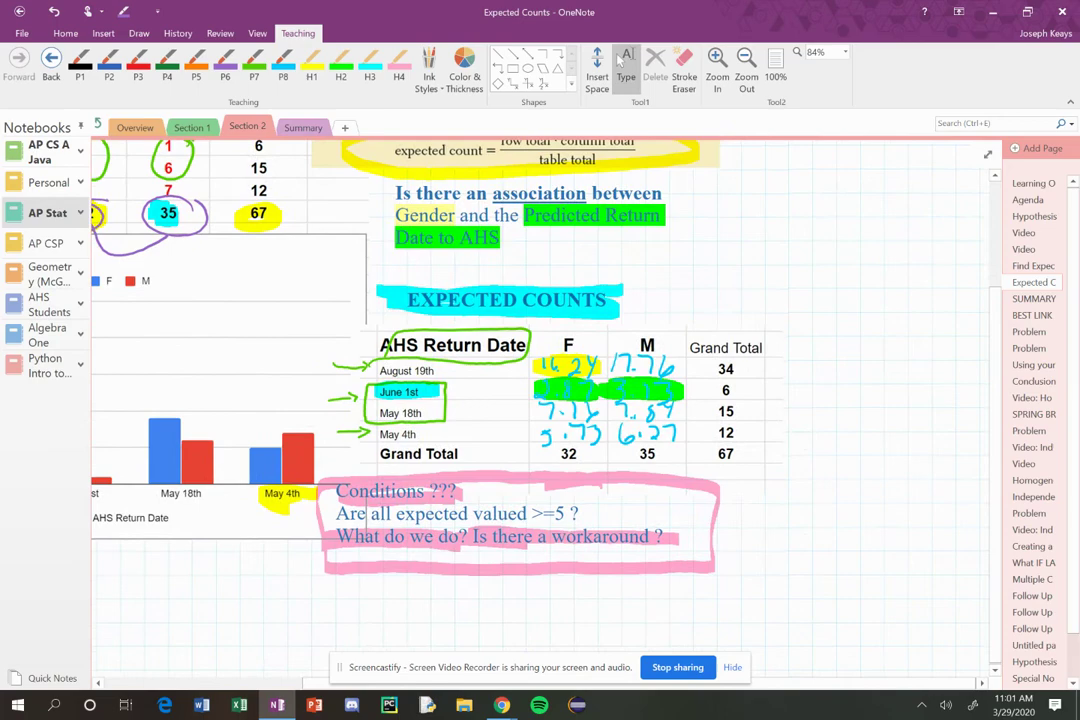
scroll(540, 410, "up", 2)
scroll(700, 402, "up", 3)
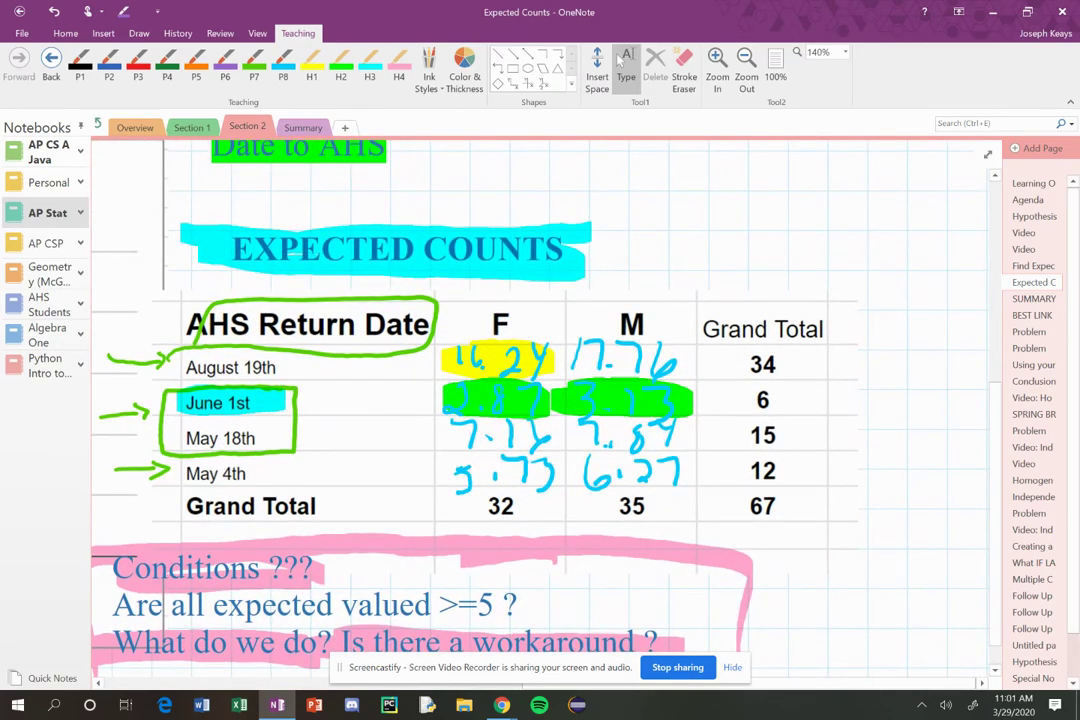
mouse_move(648, 425)
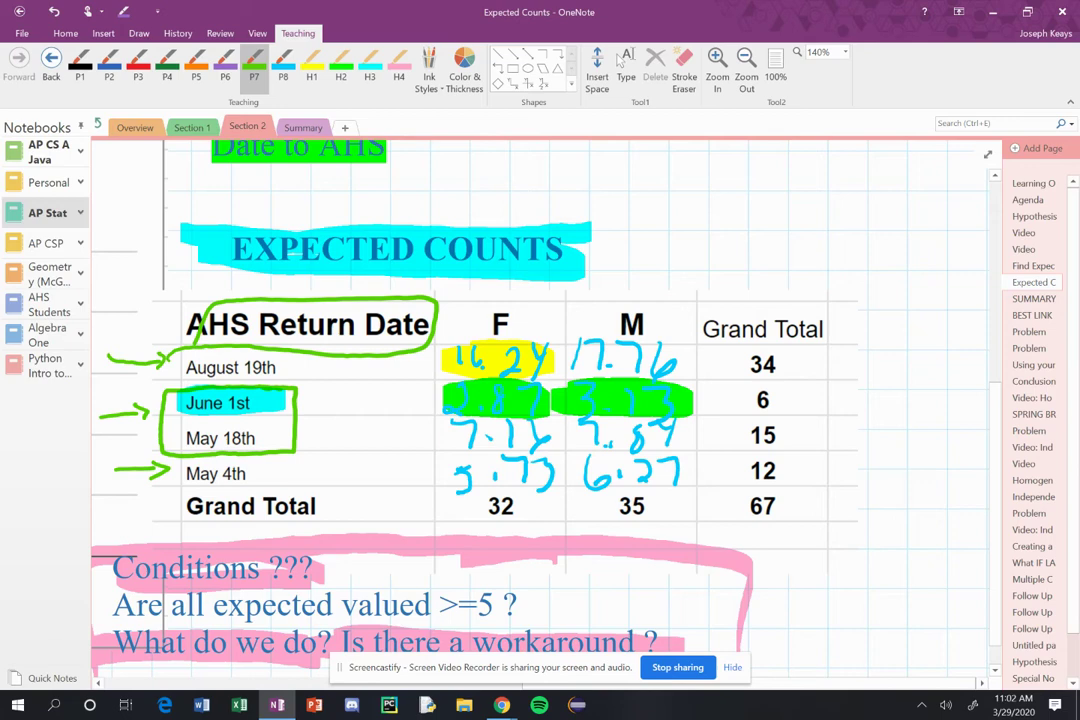
left_click(624, 62)
scroll(618, 58, "down", 2)
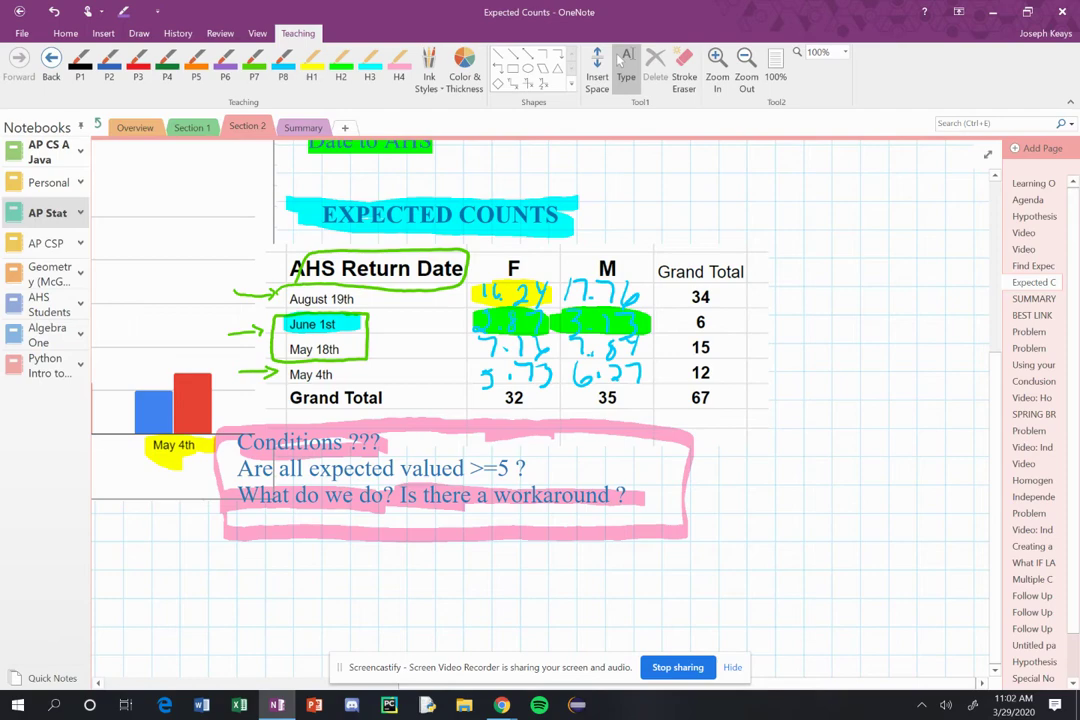
- Open the SUMMARY TABLE page and underline "Large Counts" in the Homogeneity conditions in light blue
key("ctrl+Page_Down")
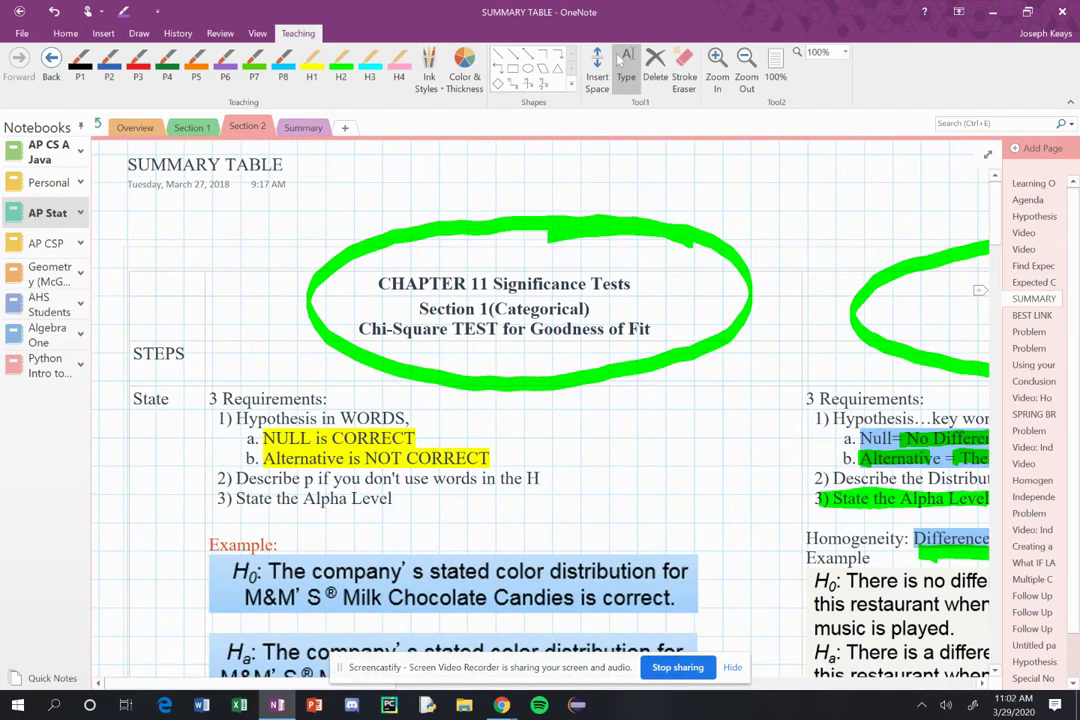
scroll(620, 60, "right", 6)
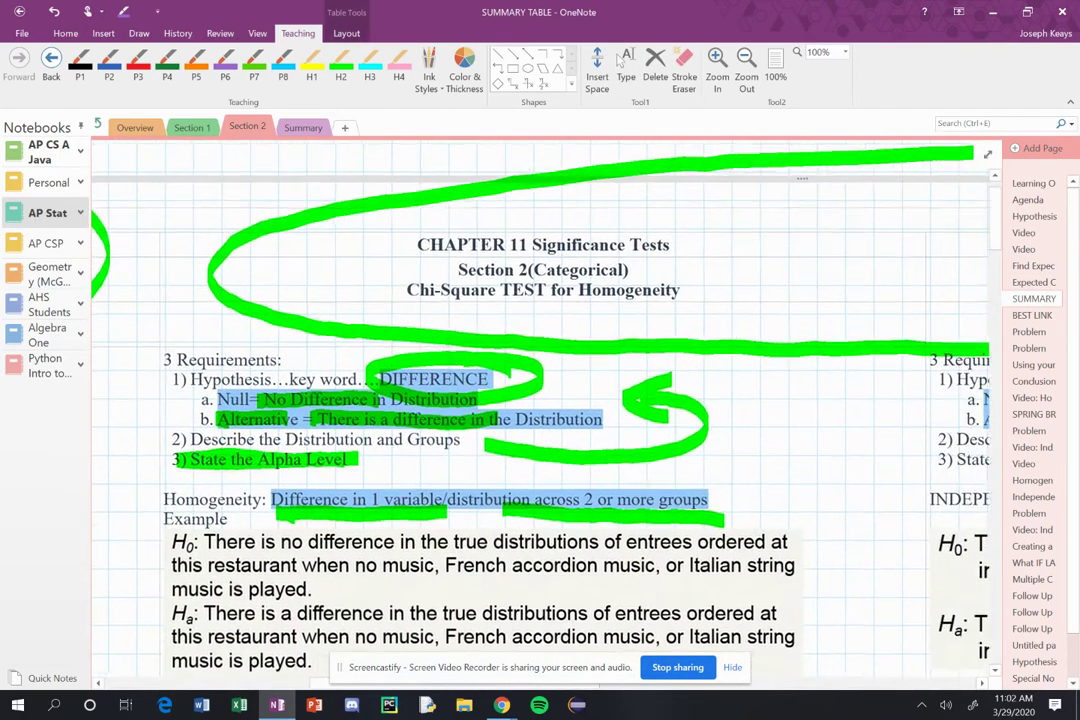
scroll(620, 60, "down", 3)
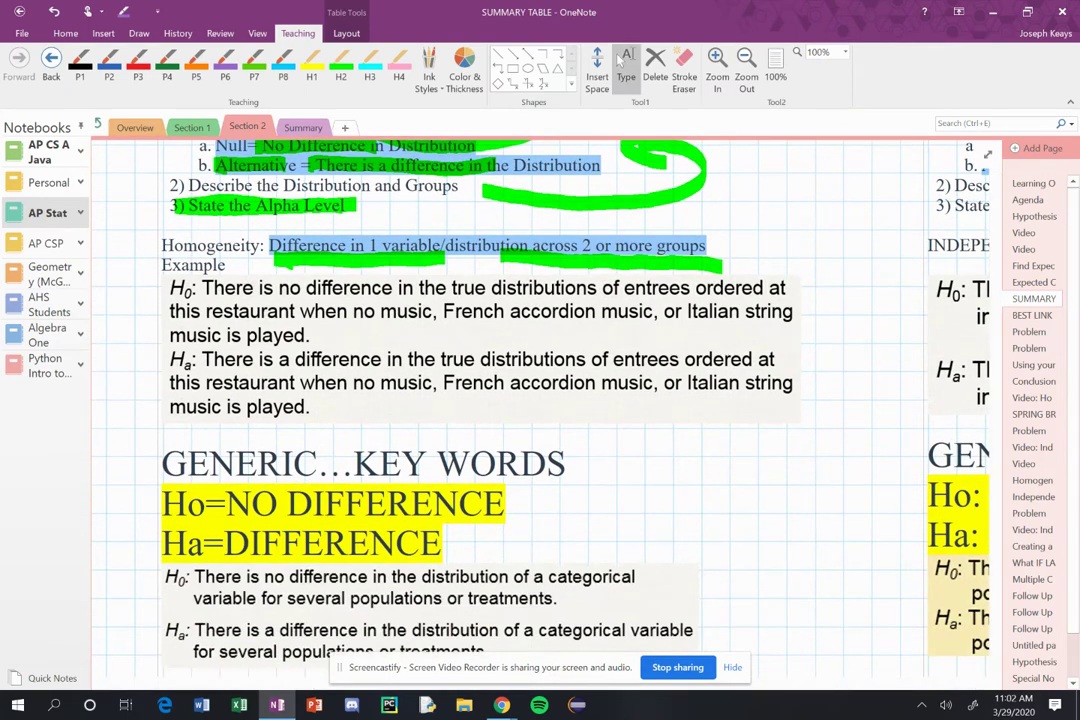
scroll(620, 60, "down", 3)
scroll(620, 60, "down", 4)
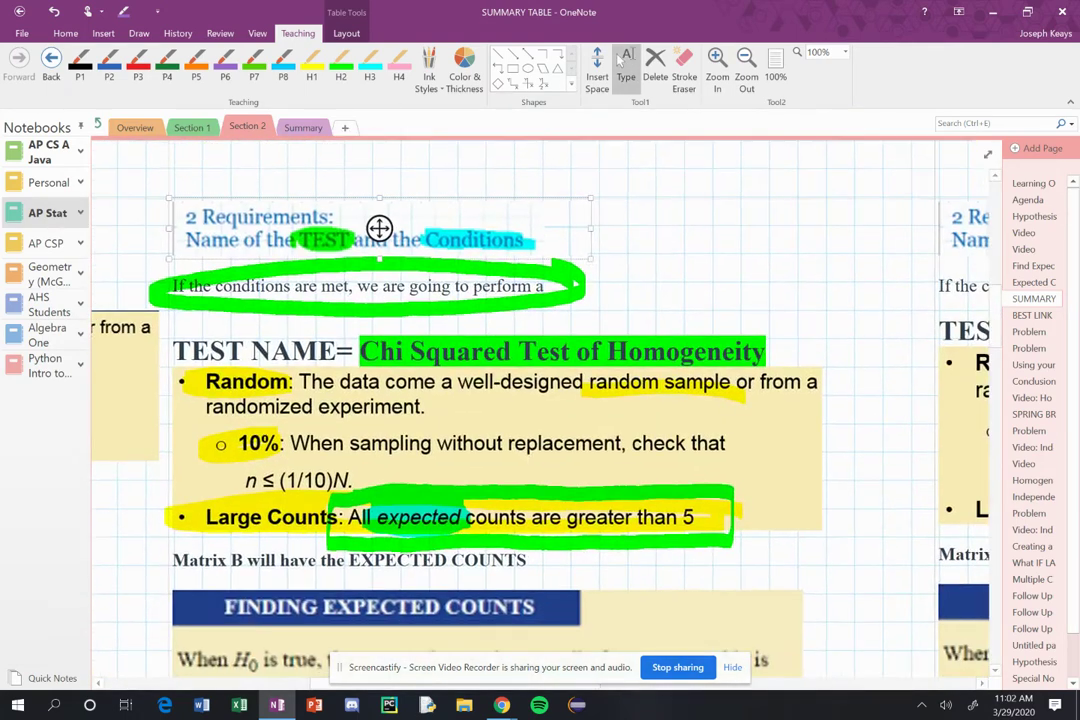
scroll(496, 375, "down", 2)
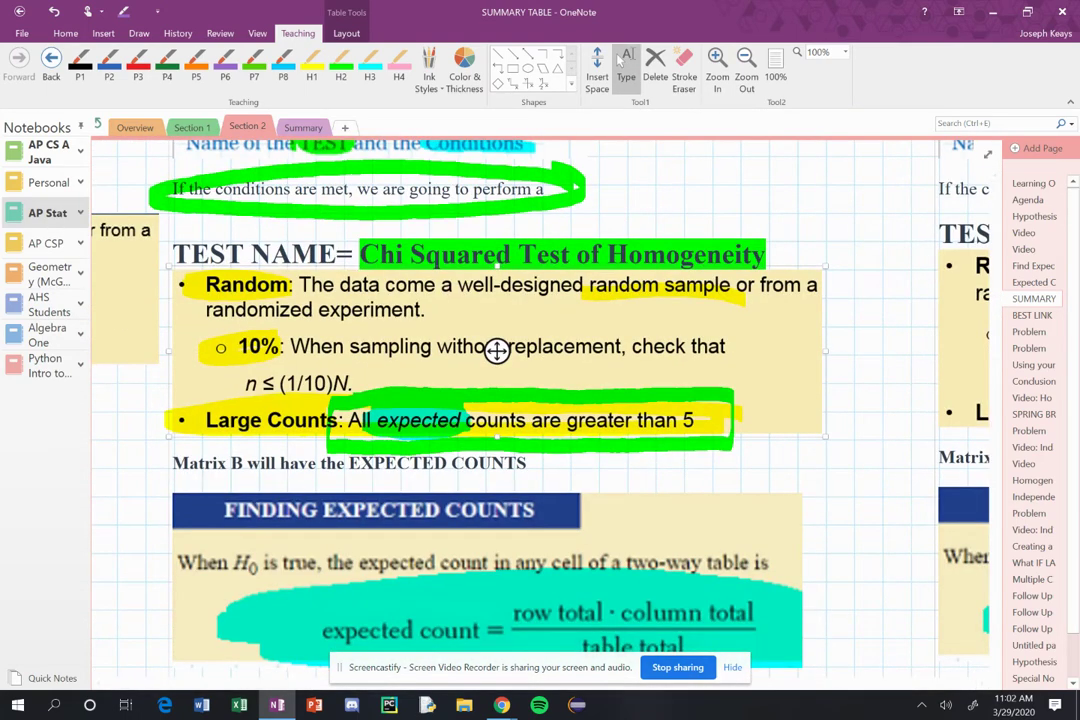
left_click(283, 66)
left_click_drag(210, 430, 320, 432)
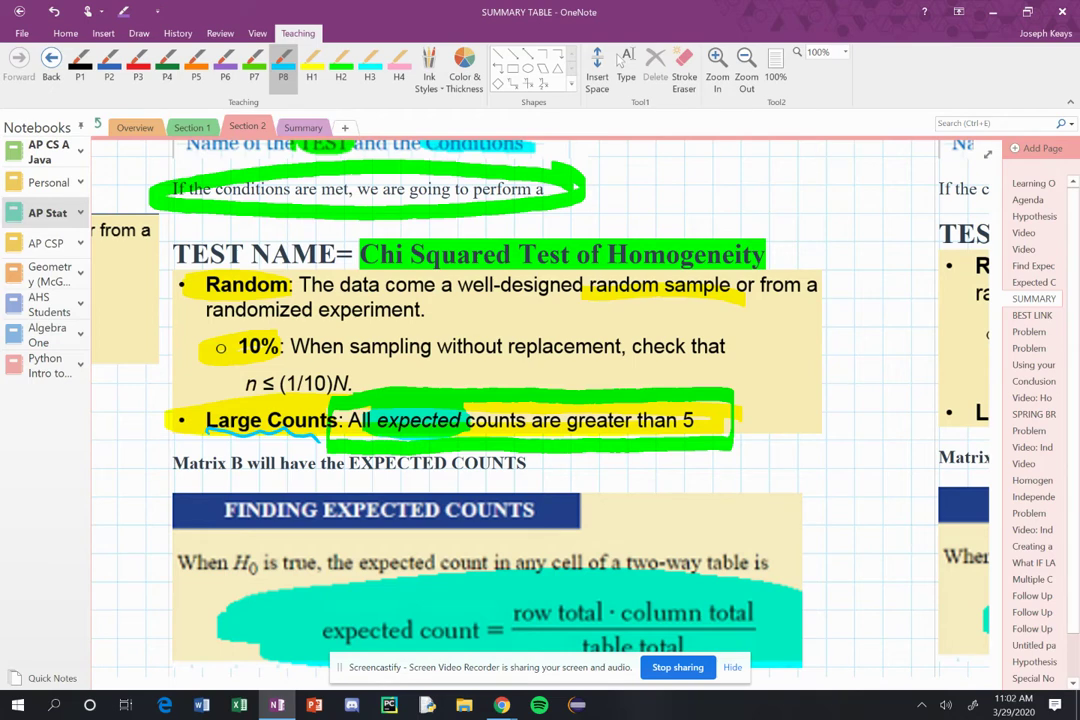
- Underline "Matrix B will have the EXPECTED COUNTS" in light blue and circle "Matrix B"
left_click(624, 62)
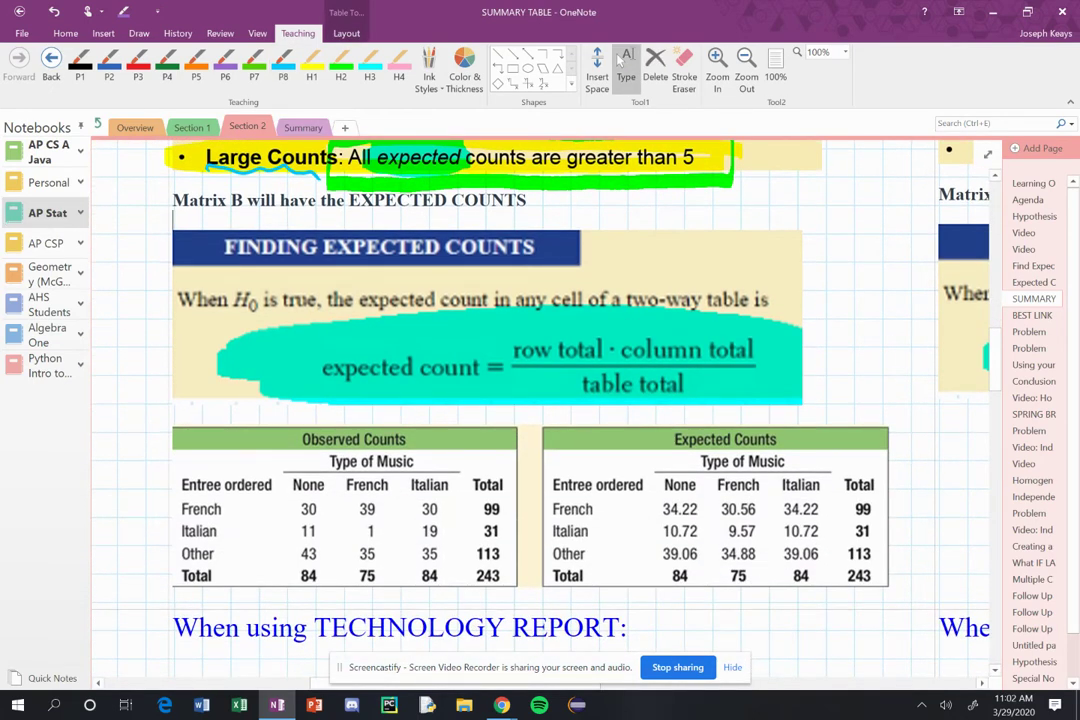
left_click_drag(172, 212, 535, 221)
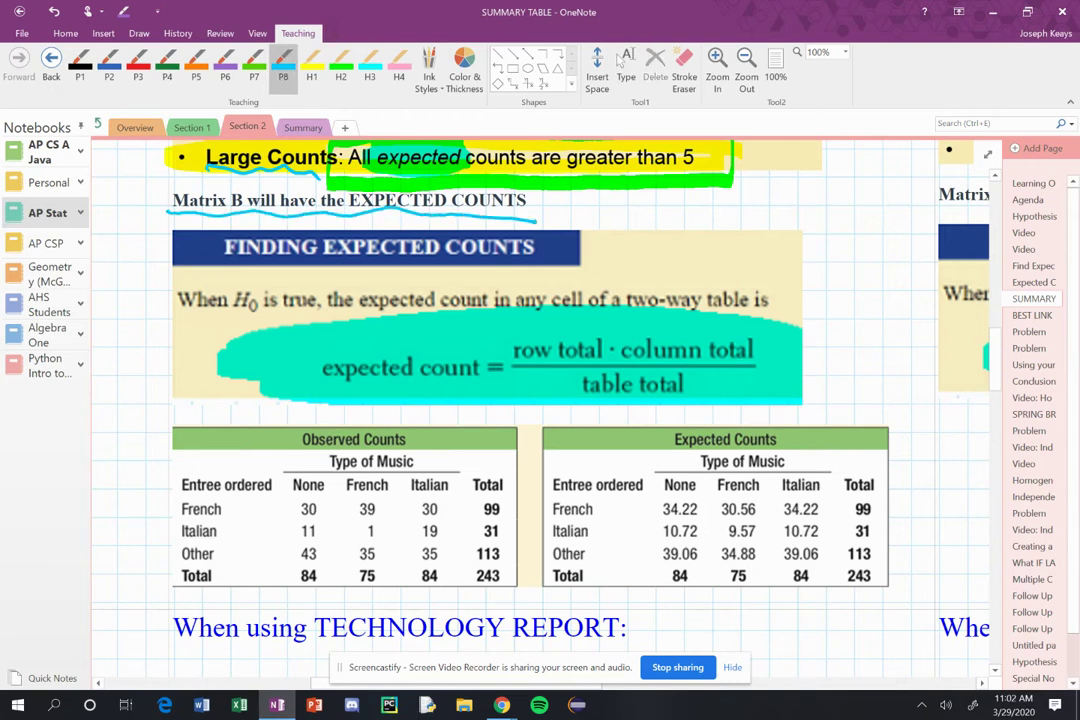
mouse_move(270, 195)
left_mouse_down()
mouse_move(178, 216)
mouse_move(262, 186)
left_mouse_up()
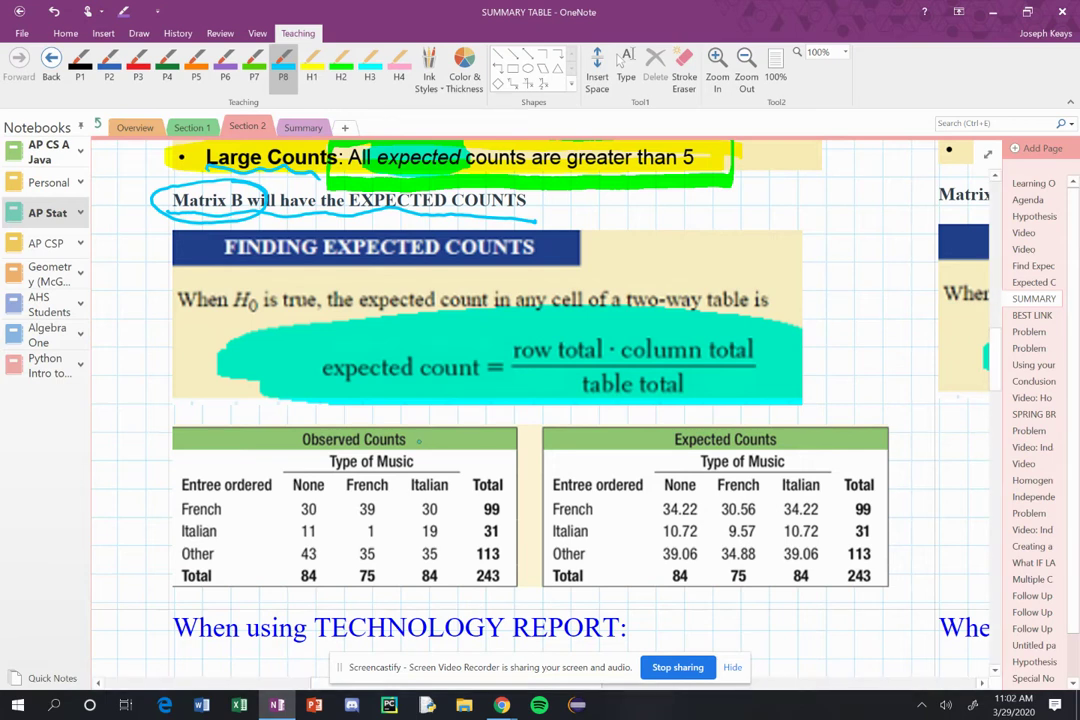
- Circle the Observed Counts and Expected Counts table headings in light blue and draw a check mark beside Expected Counts
left_click_drag(420, 410, 445, 422)
mouse_move(760, 408)
left_mouse_down()
mouse_move(650, 440)
mouse_move(795, 418)
left_mouse_up()
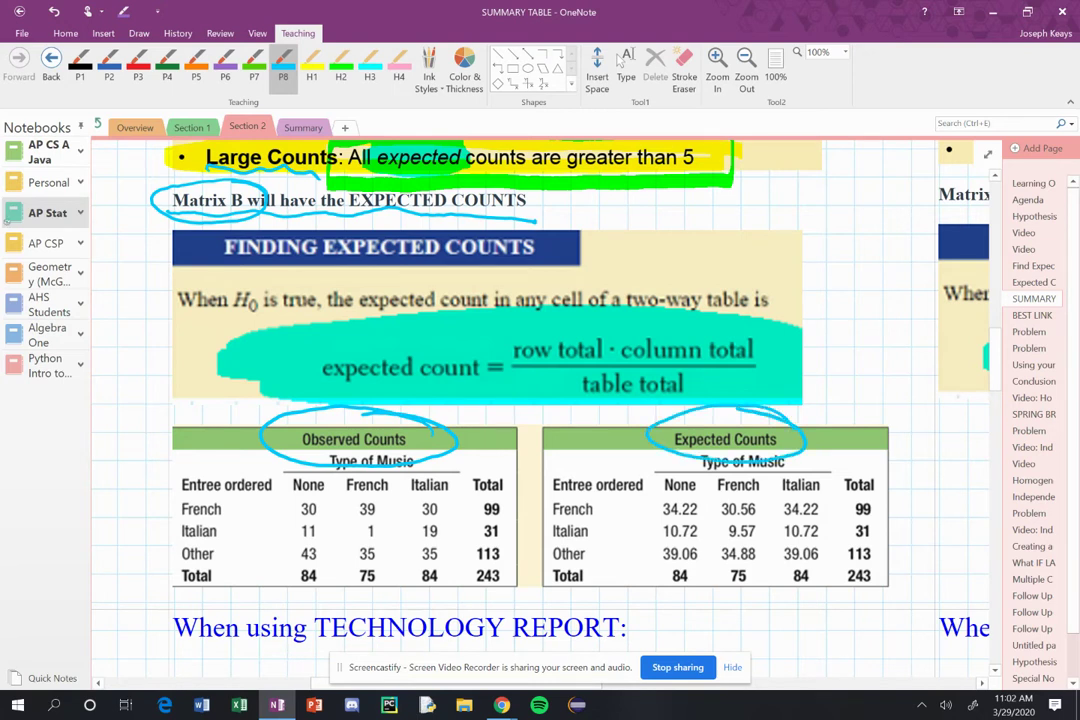
left_click_drag(799, 402, 843, 371)
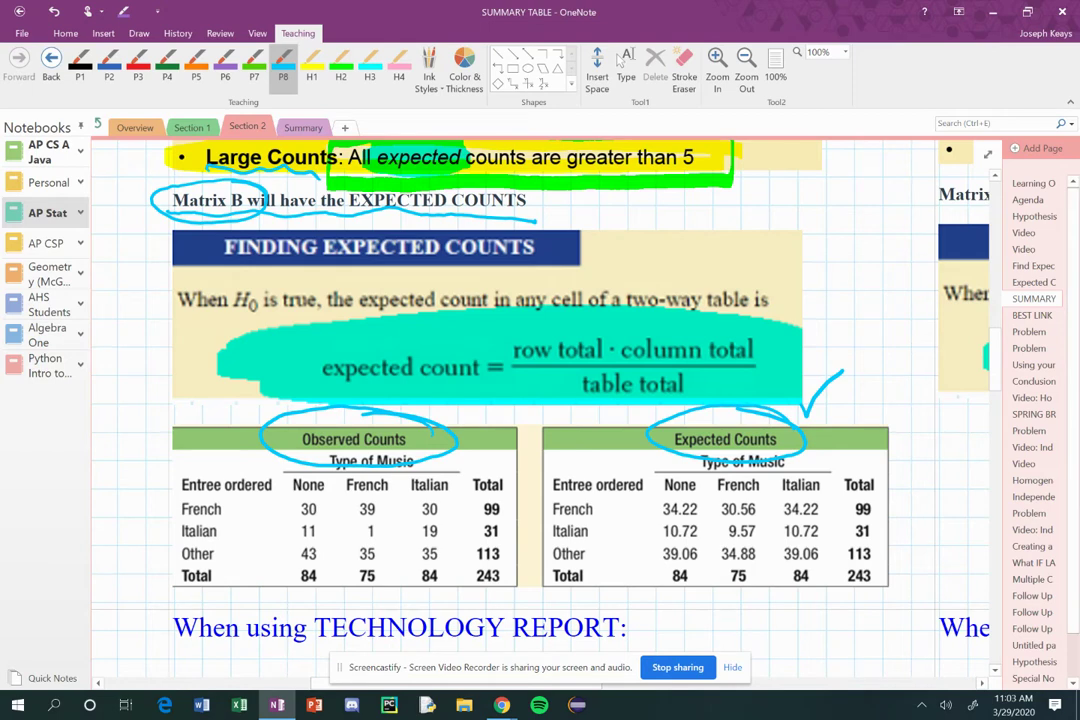
- Circle the χ² symbol in the Homogeneity test statistic formula in light blue
left_click(530, 507)
scroll(530, 477, "down", 3)
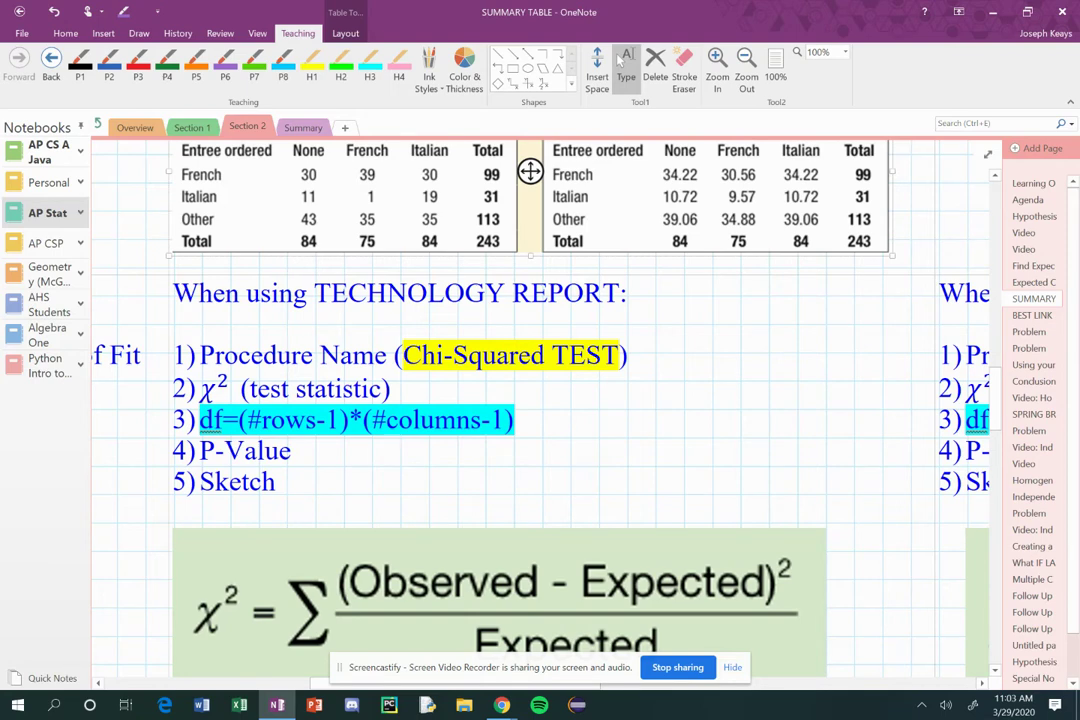
scroll(540, 408, "down", 2)
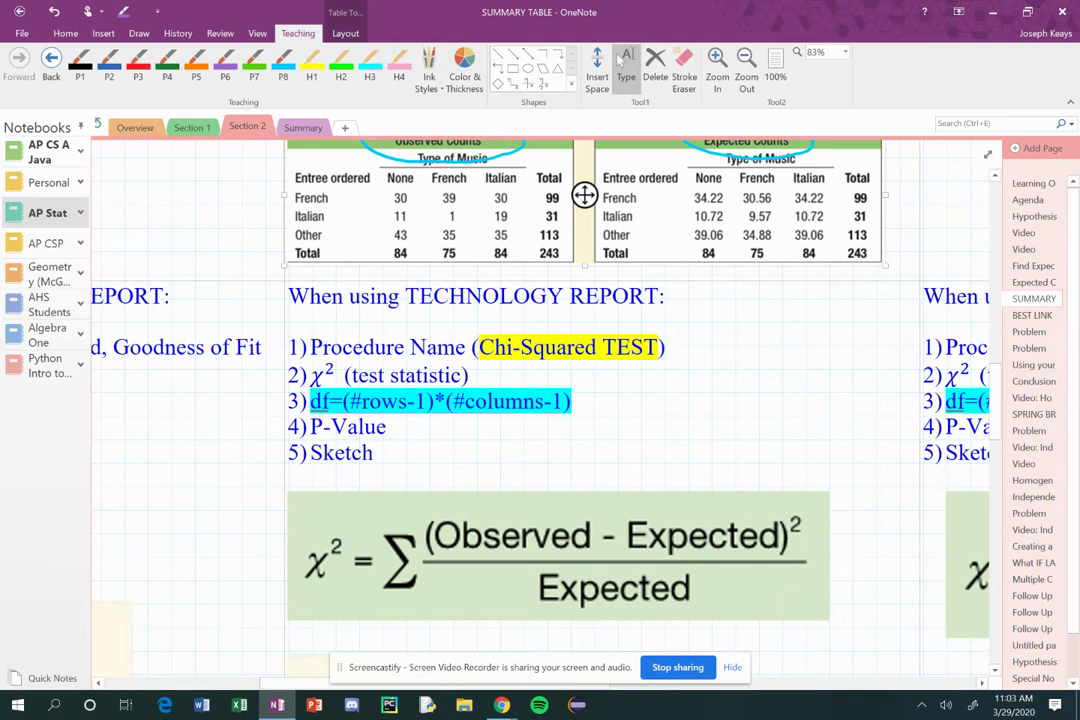
left_click(283, 65)
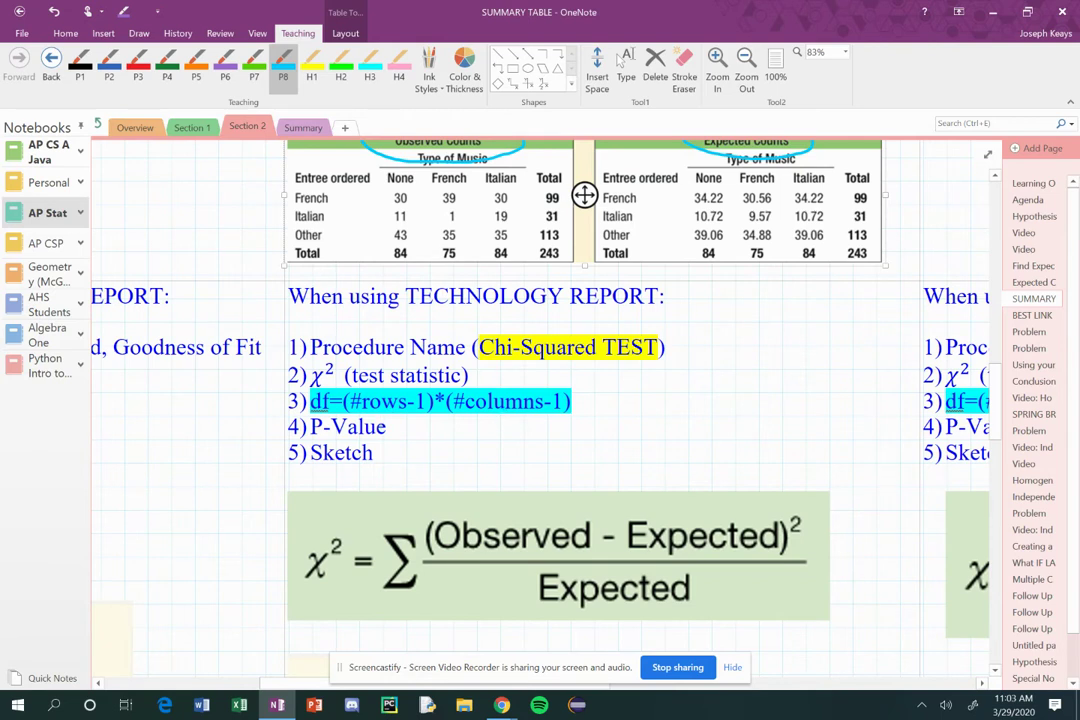
mouse_move(318, 508)
left_mouse_down()
mouse_move(300, 612)
mouse_move(325, 520)
left_mouse_up()
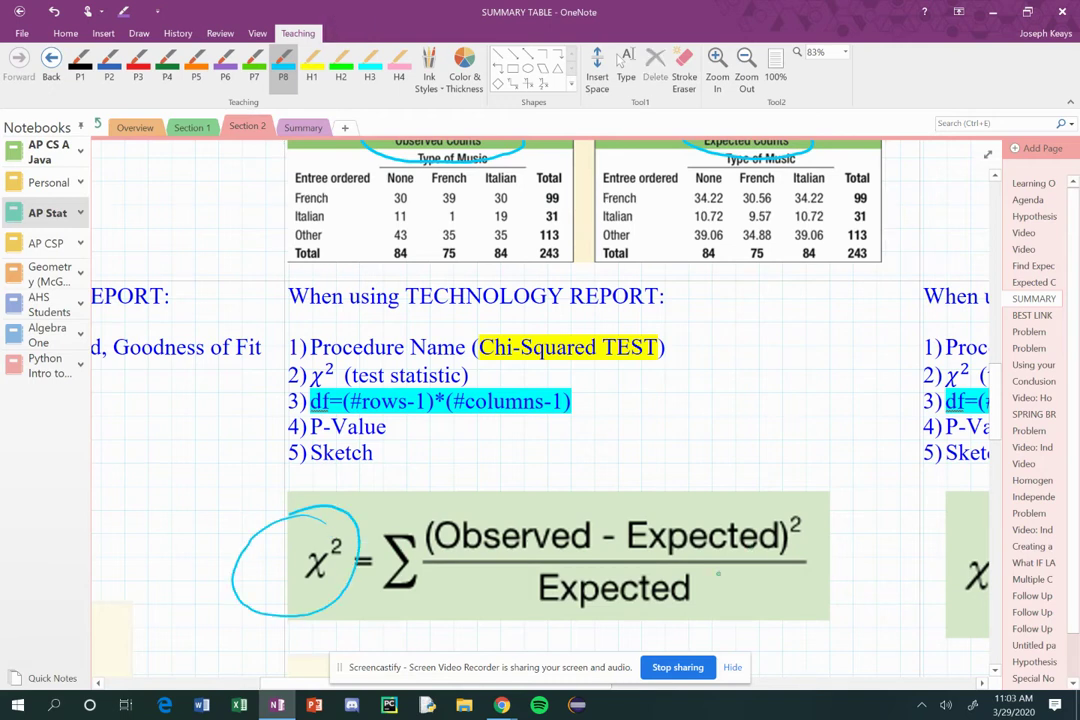
- Draw a light blue outline around "NEVER Accept the Null Hypothesis" below the Homogeneity conclusion requirements
scroll(540, 420, "down", 4)
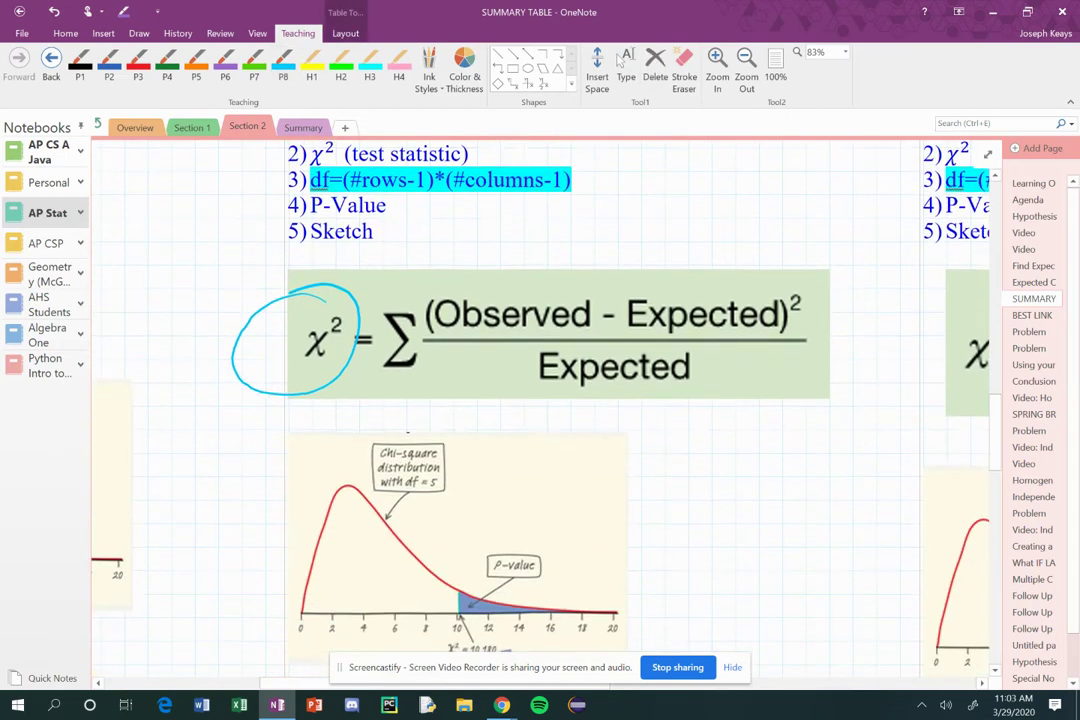
scroll(540, 420, "down", 3)
left_click(457, 400)
scroll(457, 379, "down", 3)
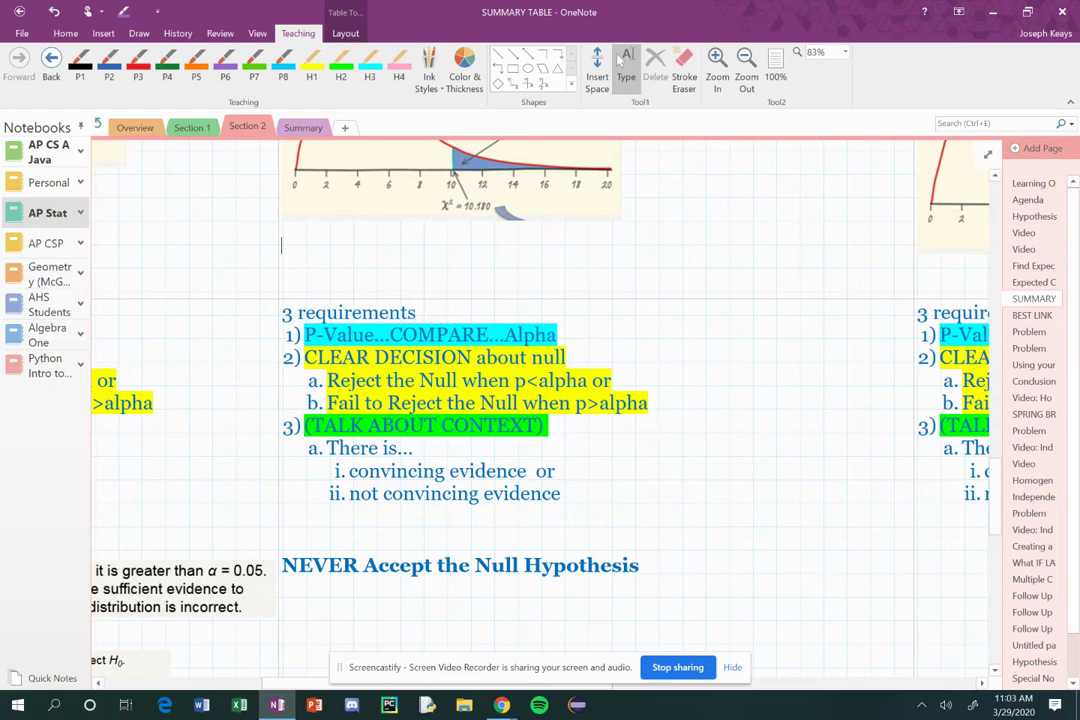
left_click(283, 68)
mouse_move(283, 590)
left_mouse_down()
mouse_move(680, 577)
mouse_move(465, 522)
mouse_move(260, 538)
mouse_move(262, 595)
left_mouse_up()
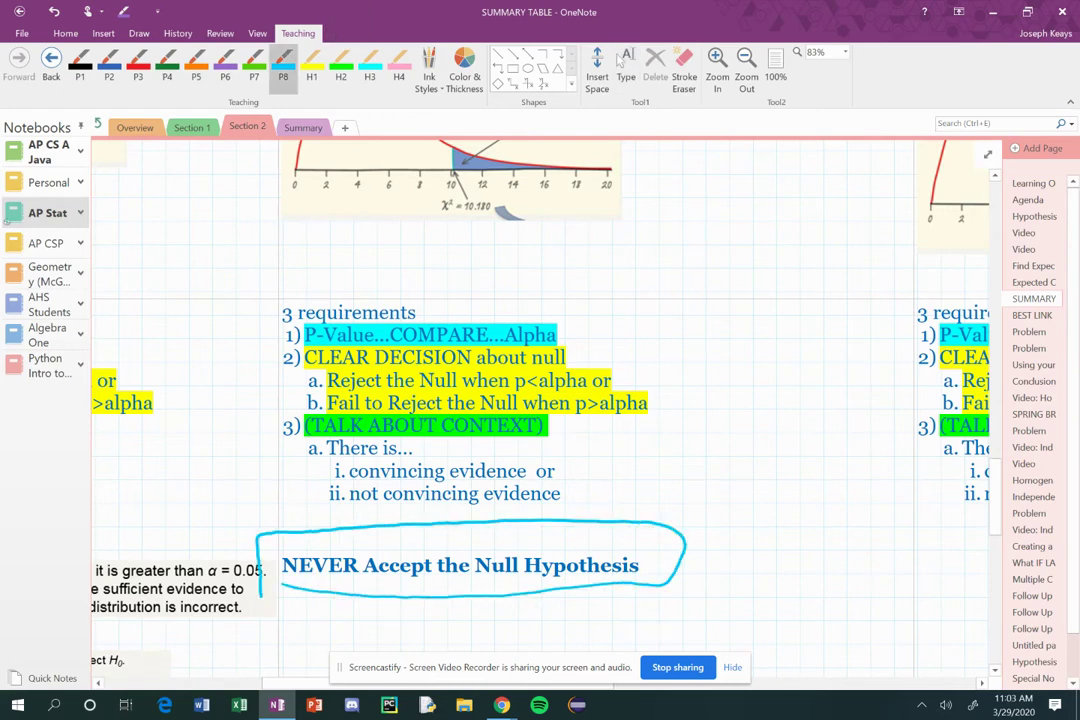
left_click(626, 68)
scroll(540, 400, "down", 2)
scroll(540, 400, "up", 1)
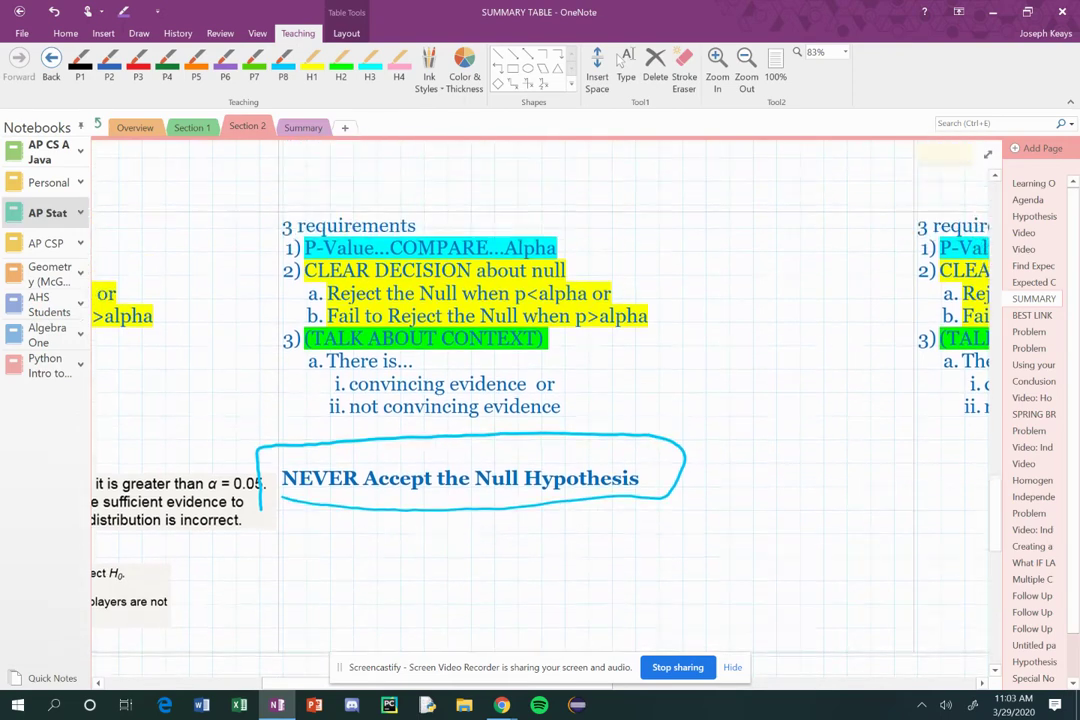
- In the Independence column's hypothesis requirements, circle ASSOCIATION in yellow highlighter and highlight the Null and Alternative lines
scroll(620, 61, "up", 1)
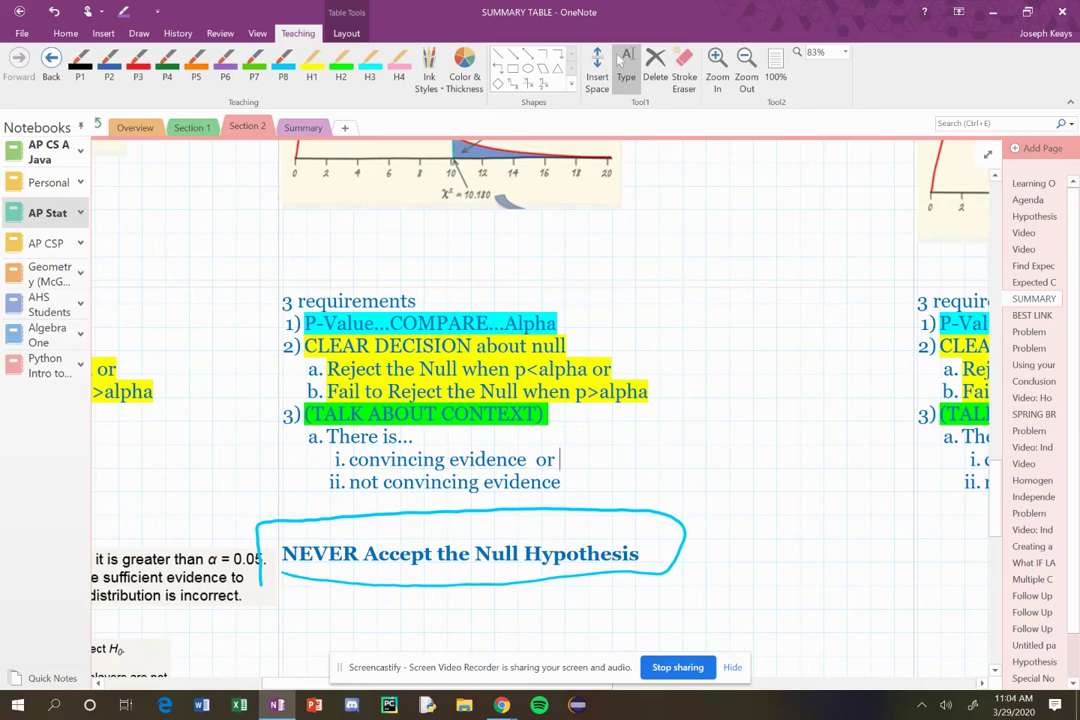
scroll(578, 480, "up", 10)
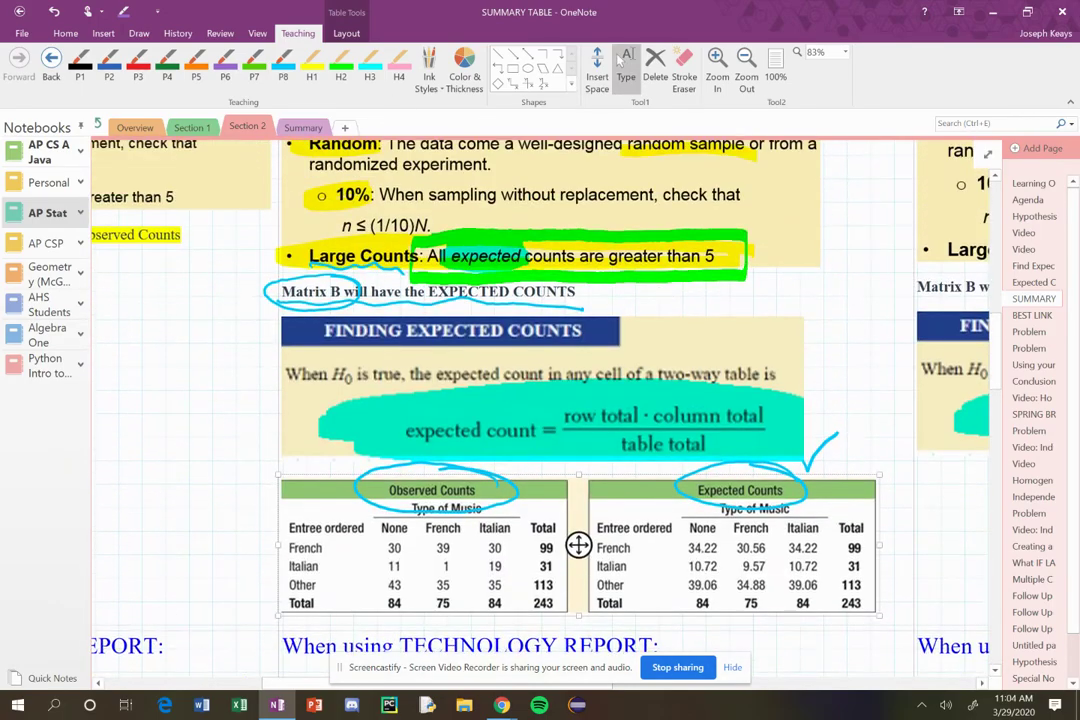
scroll(578, 545, "up", 10)
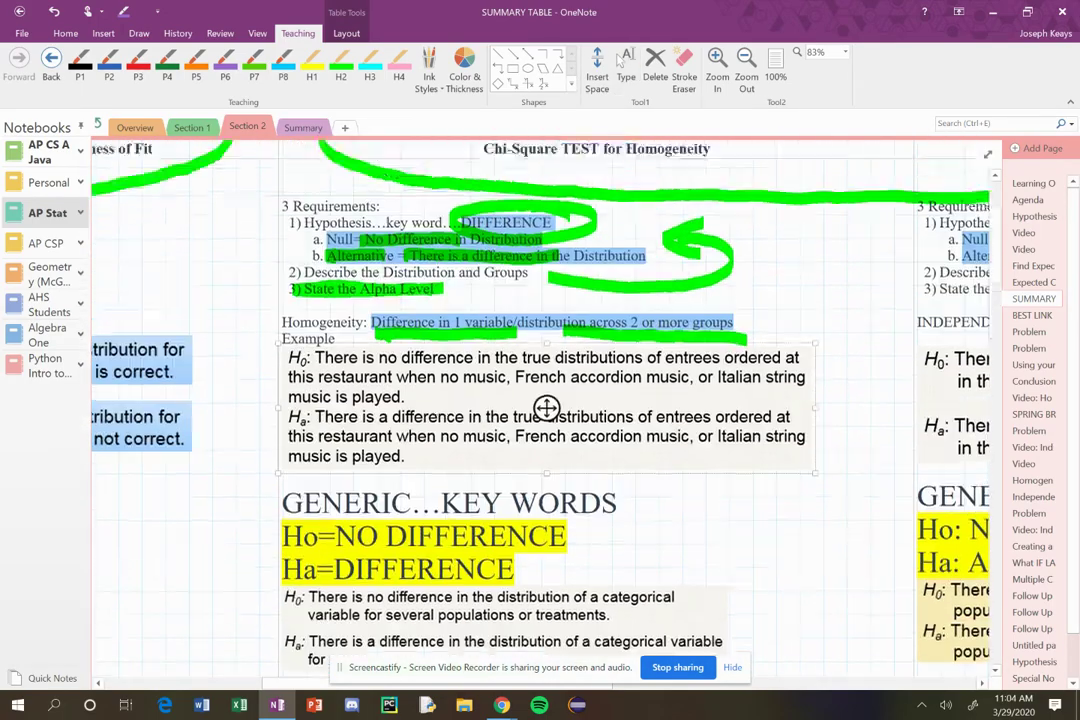
scroll(547, 407, "up", 5)
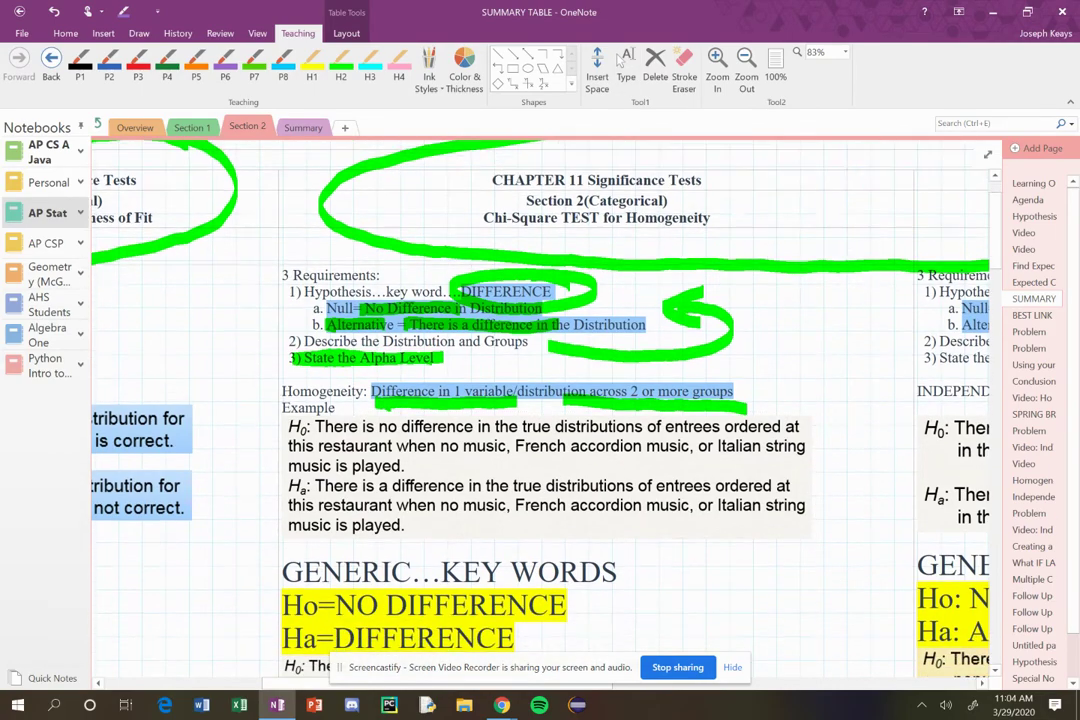
scroll(540, 400, "right", 6)
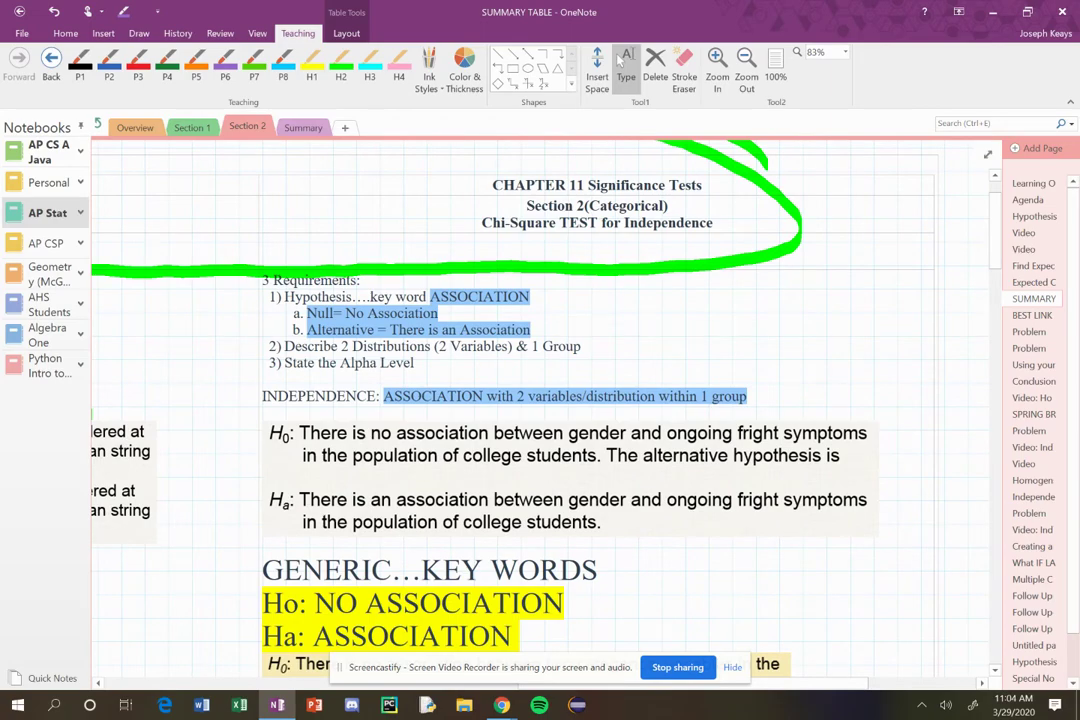
scroll(600, 405, "up", 4)
scroll(600, 405, "down", 2)
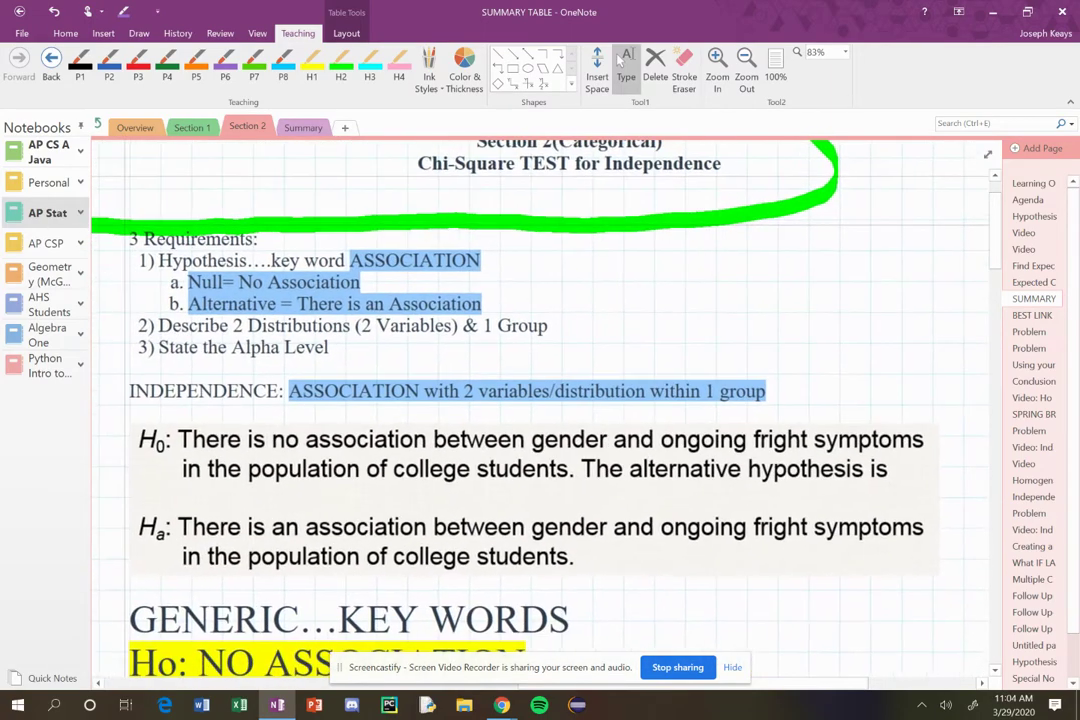
left_click(311, 70)
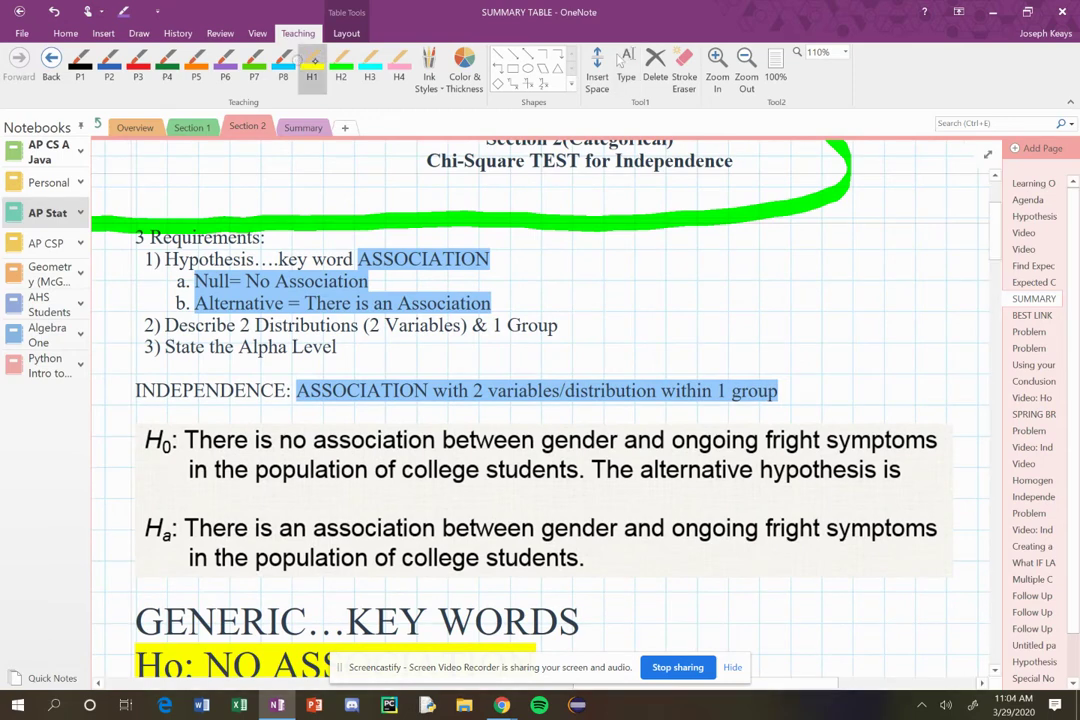
mouse_move(522, 252)
left_mouse_down()
mouse_move(400, 234)
mouse_move(516, 274)
left_mouse_up()
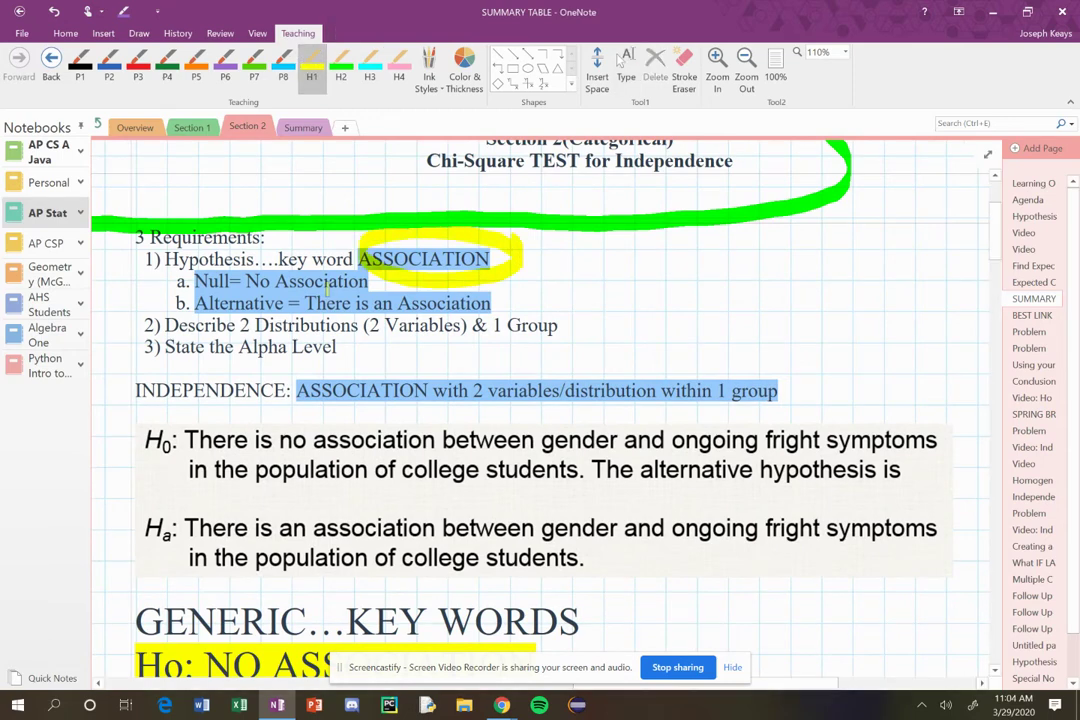
left_click_drag(170, 281, 368, 282)
left_click_drag(170, 302, 555, 322)
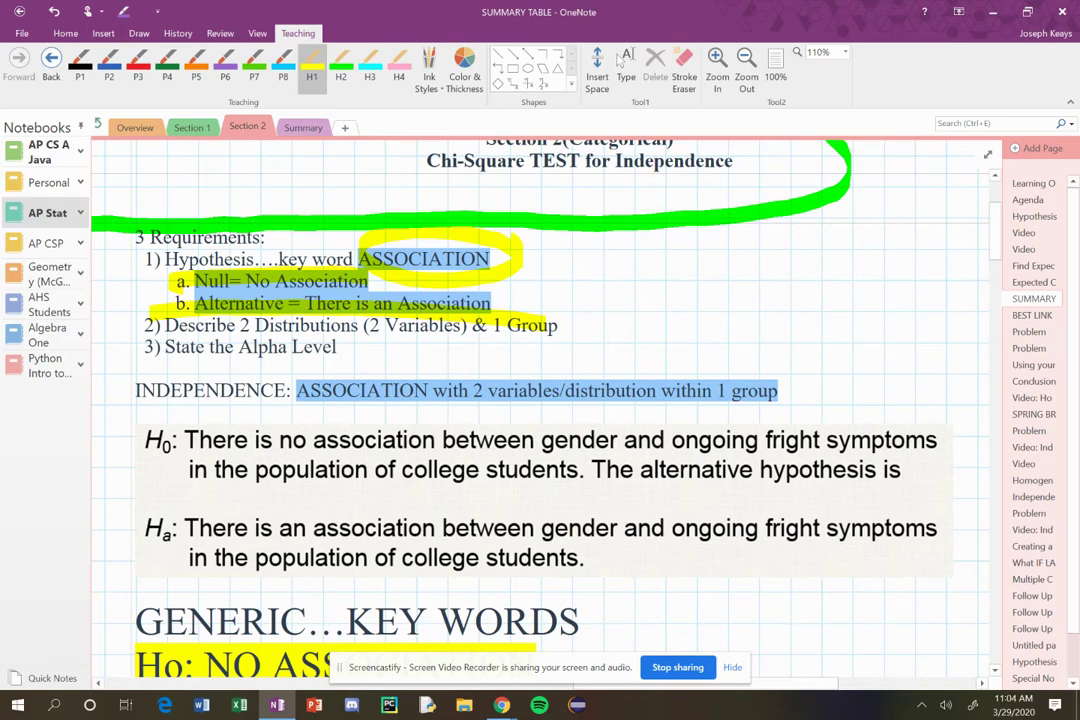
- Highlight the H0 and Ha labels in yellow in the gender and ongoing fright symptoms example
left_click(624, 64)
scroll(540, 400, "down", 3)
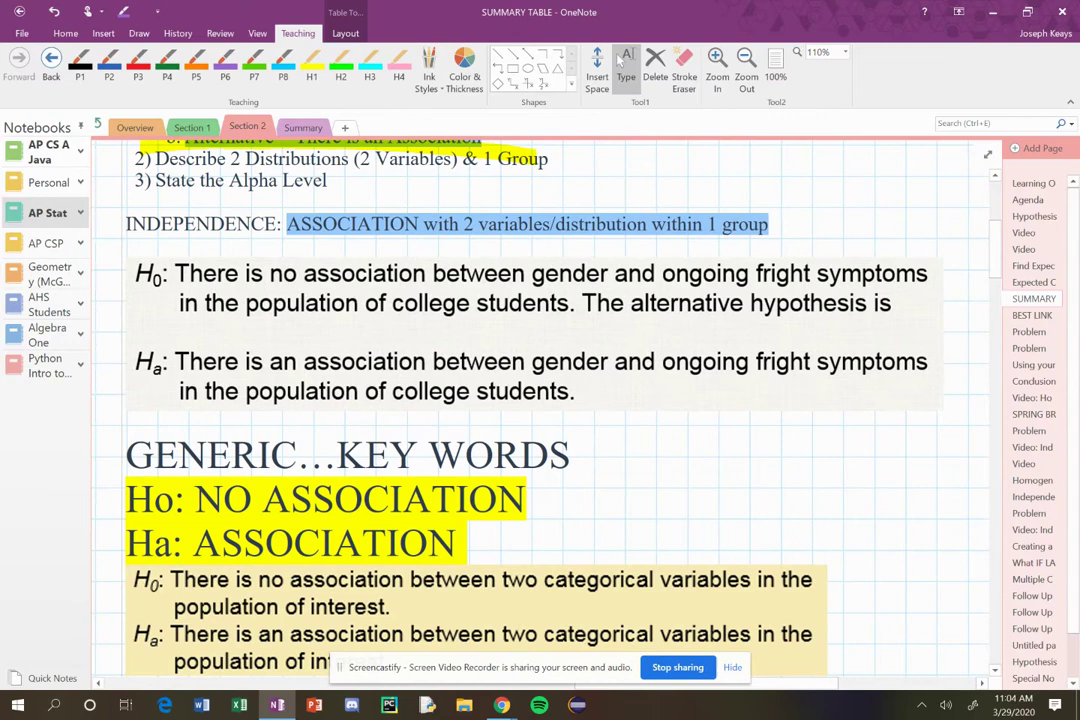
scroll(540, 400, "down", 3)
scroll(540, 400, "up", 1)
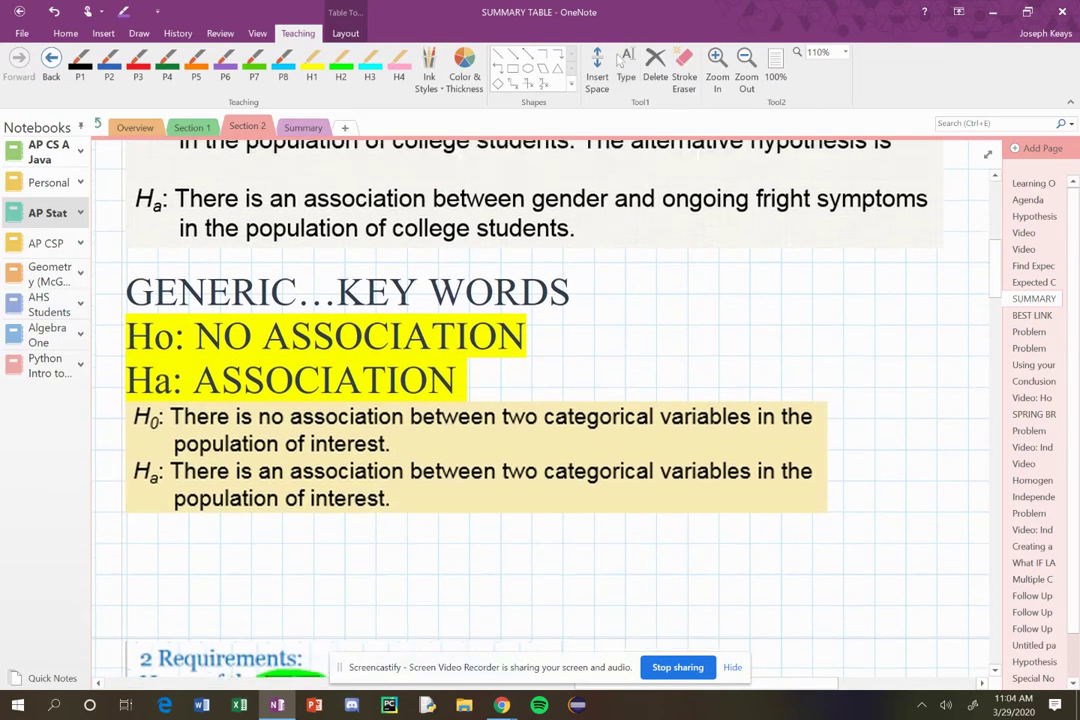
scroll(540, 400, "up", 3)
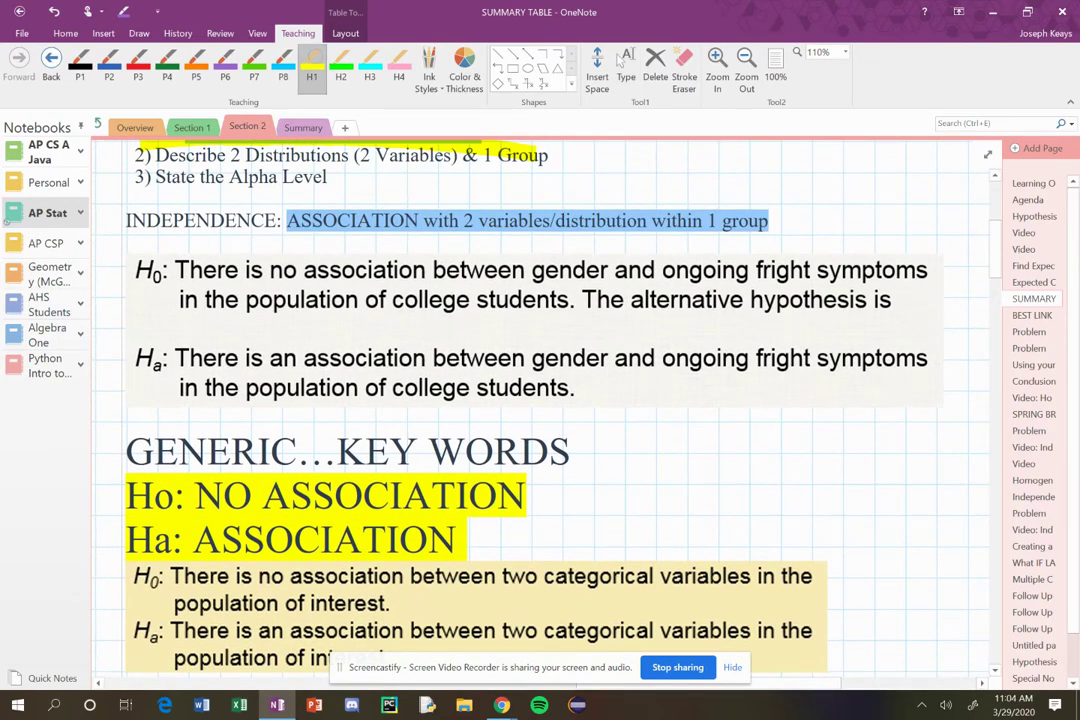
left_click_drag(132, 258, 158, 288)
left_click_drag(160, 338, 125, 385)
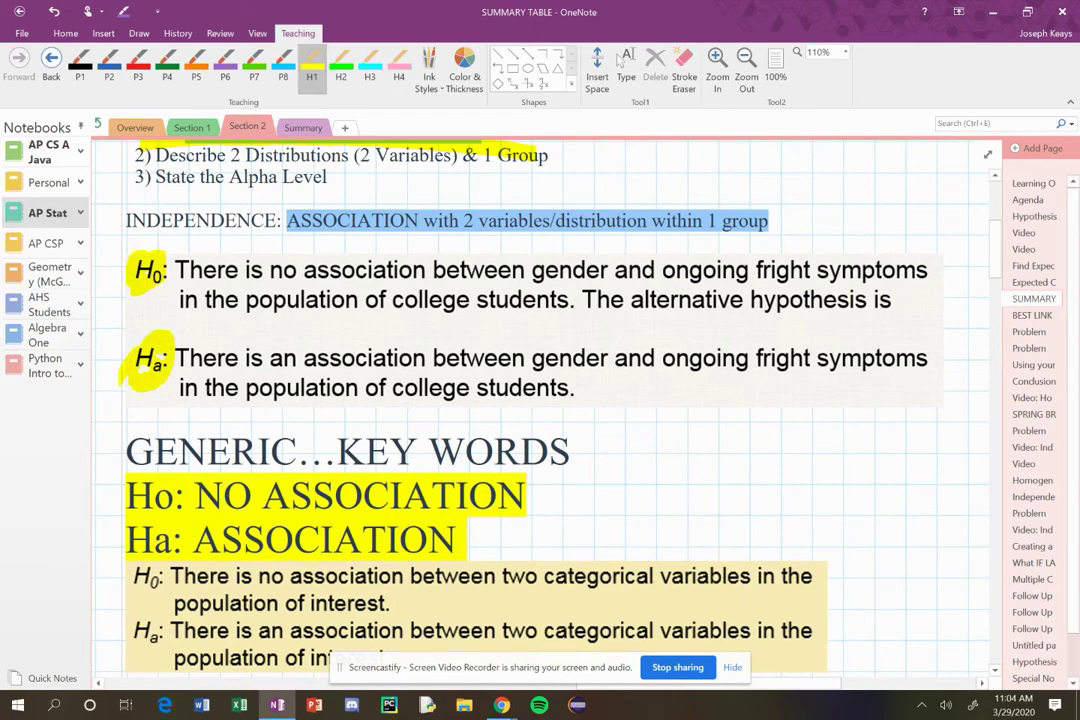
- Highlight the Random, 10% and Large Counts condition names in turquoise under the Chi Squared Test of Independence
left_click(622, 62)
scroll(540, 400, "down", 6)
scroll(619, 58, "up", 2)
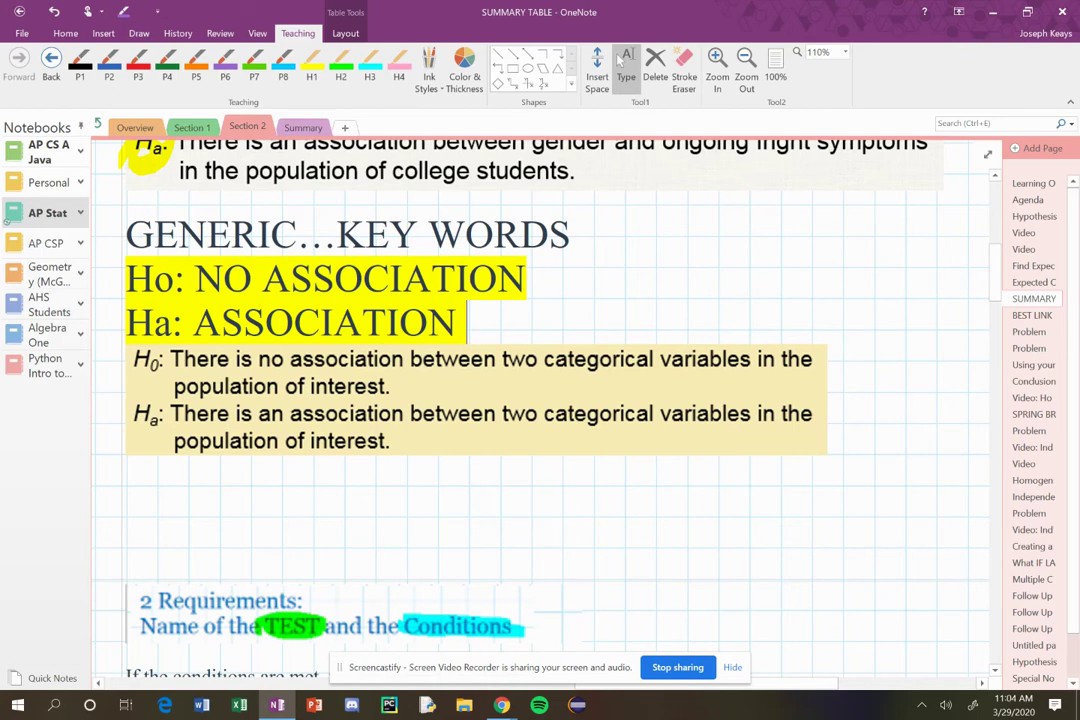
scroll(540, 410, "down", 4)
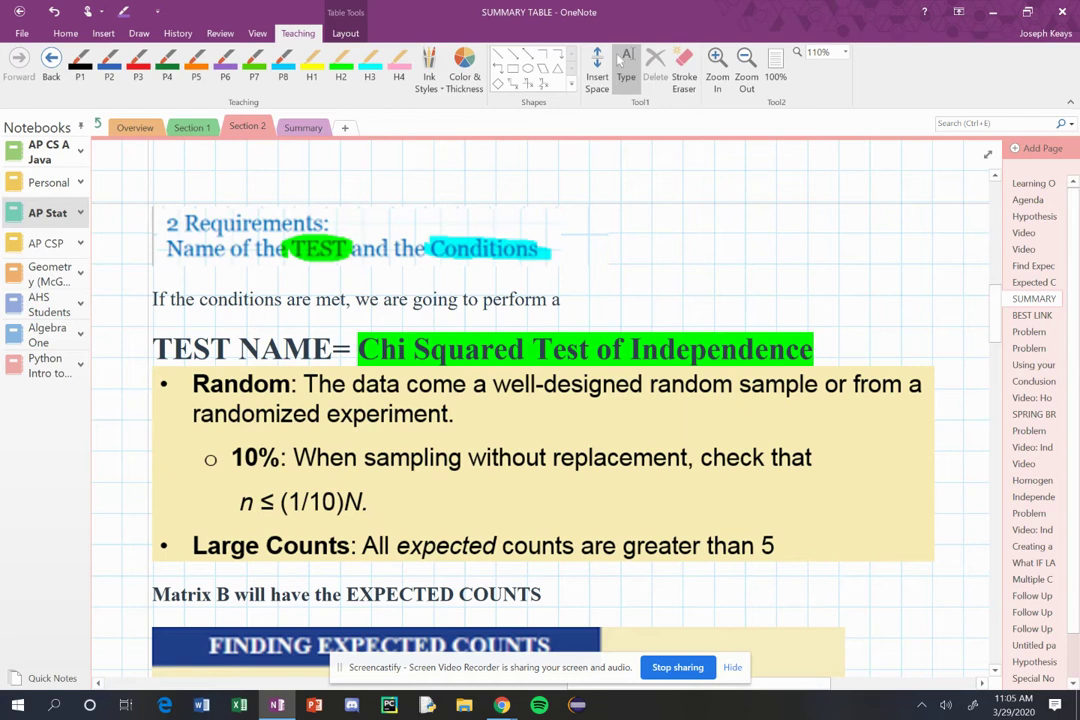
left_click(370, 66)
mouse_move(184, 397)
left_mouse_down()
mouse_move(274, 381)
mouse_move(294, 396)
left_mouse_up()
left_click_drag(220, 456, 277, 457)
left_click_drag(286, 546, 320, 551)
left_click_drag(187, 546, 354, 546)
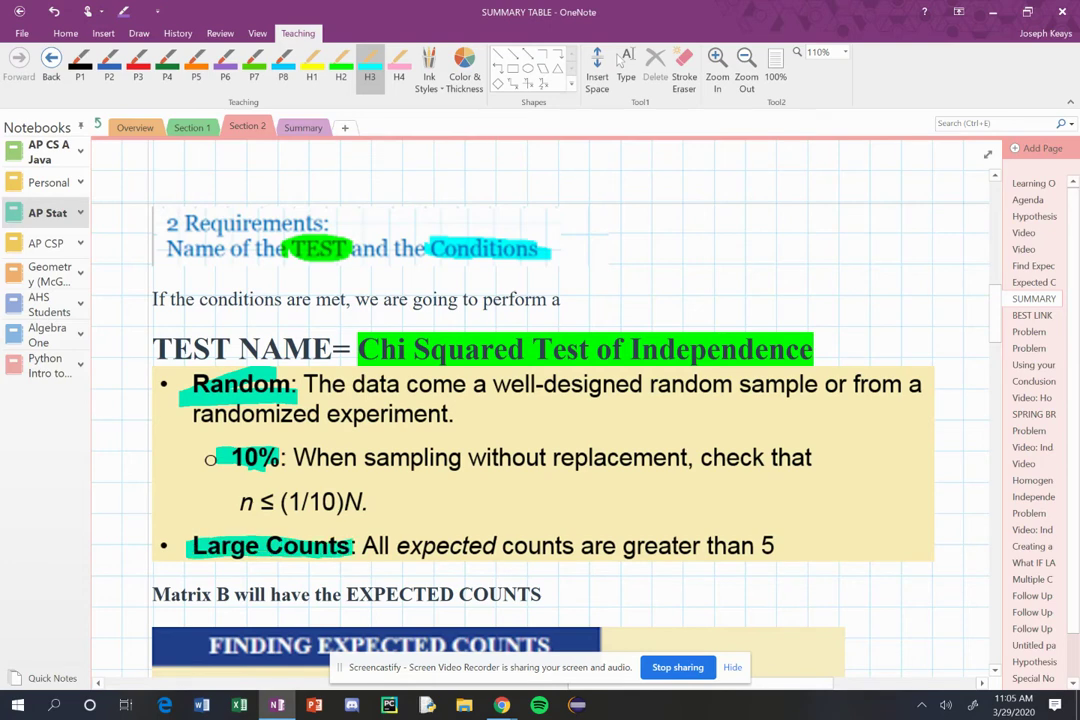
- Circle "Chi-Squared TEST" with the turquoise highlighter in the Independence technology report list
left_click(622, 64)
scroll(545, 280, "down", 5)
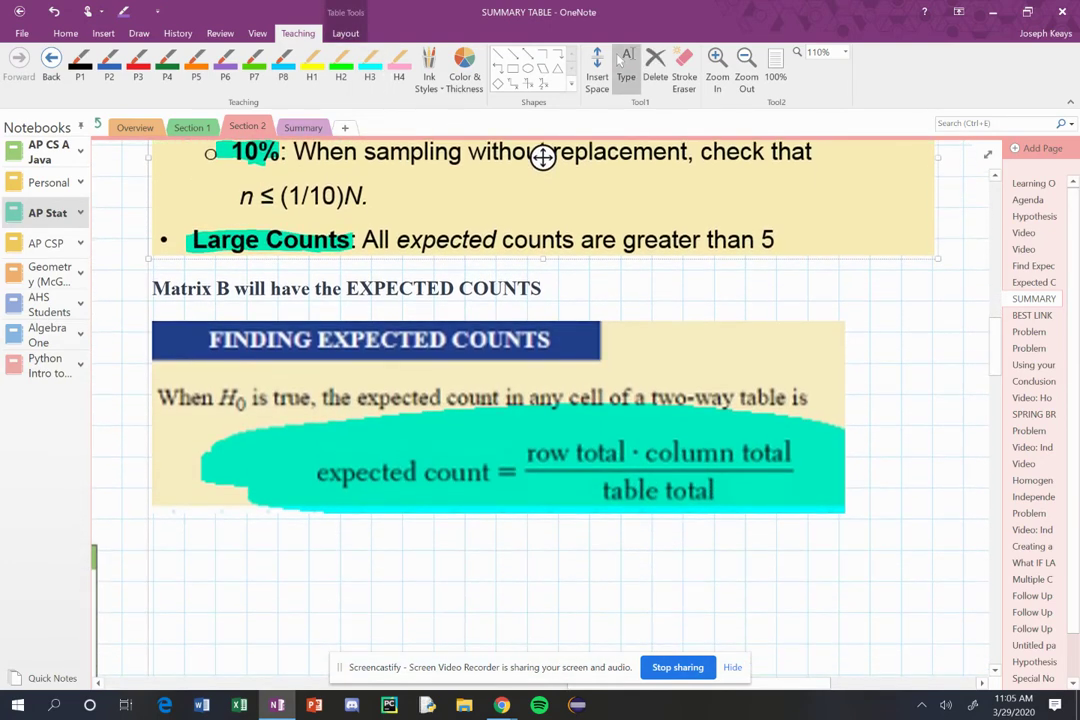
scroll(543, 155, "down", 5)
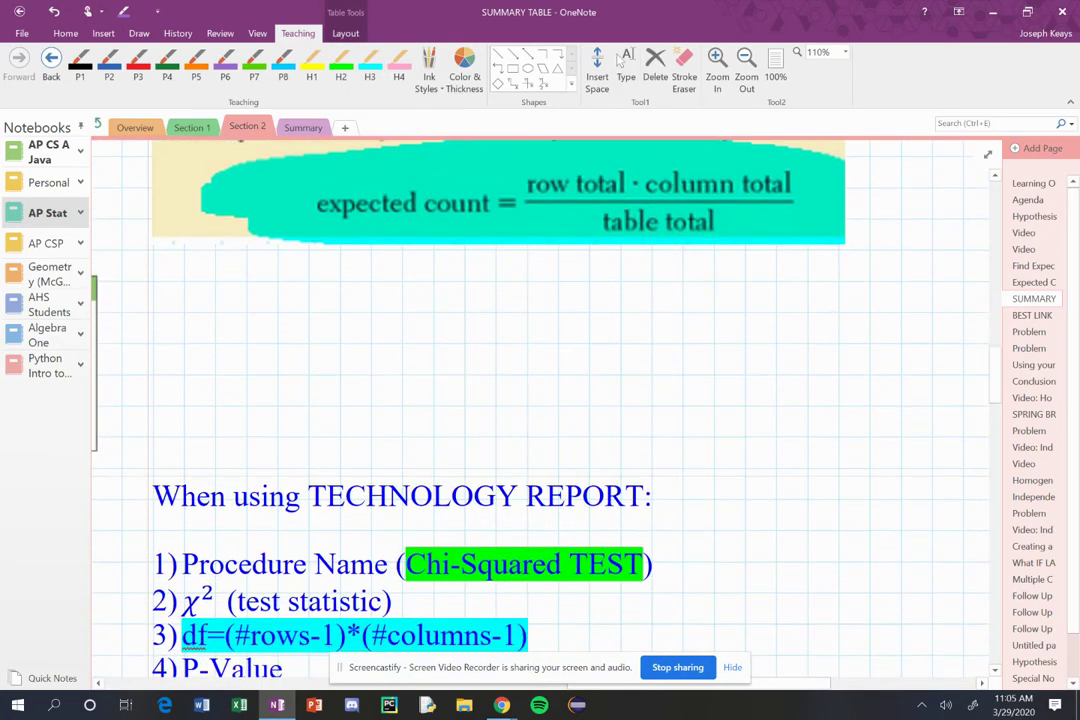
scroll(540, 410, "down", 3)
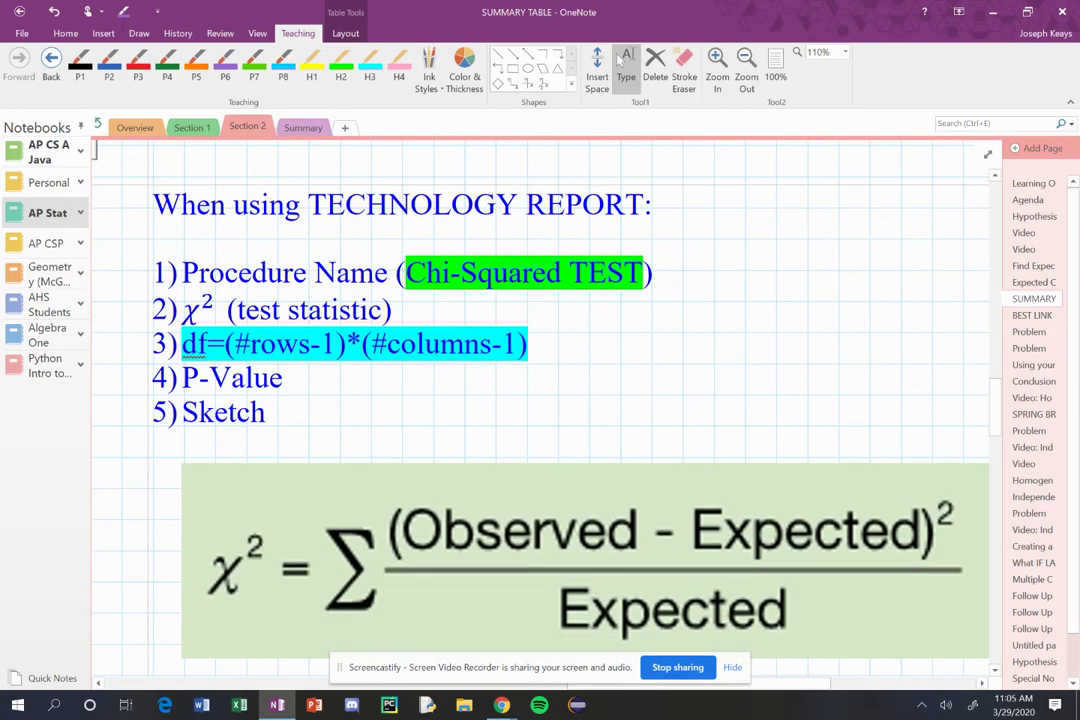
mouse_move(681, 254)
left_mouse_down()
mouse_move(548, 233)
mouse_move(430, 236)
mouse_move(560, 230)
left_mouse_up()
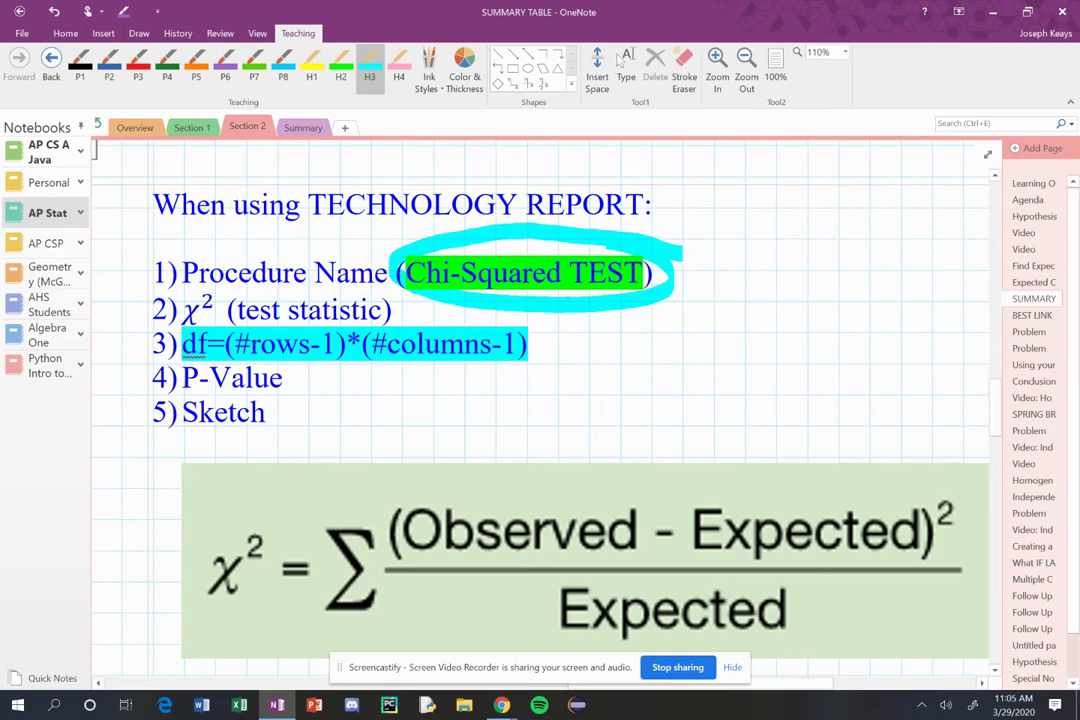
- Review the Independence column's formula, distribution sketch and conclusion requirements, and compare it with the Homogeneity column
left_click(626, 70)
scroll(353, 517, "down", 4)
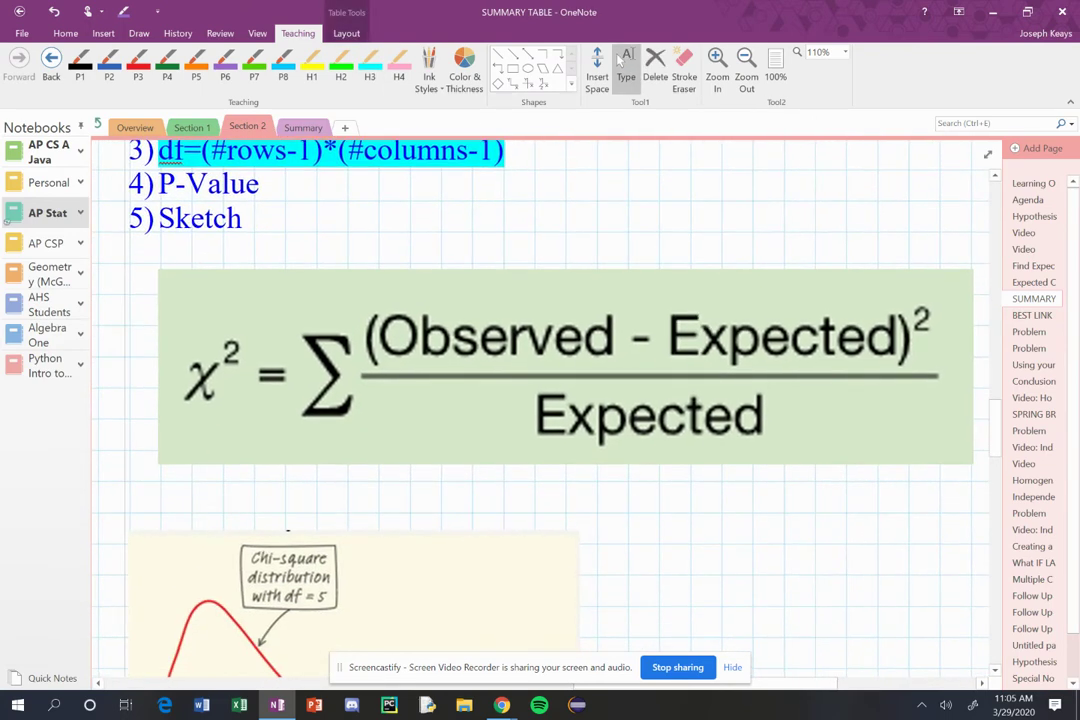
scroll(353, 517, "down", 8)
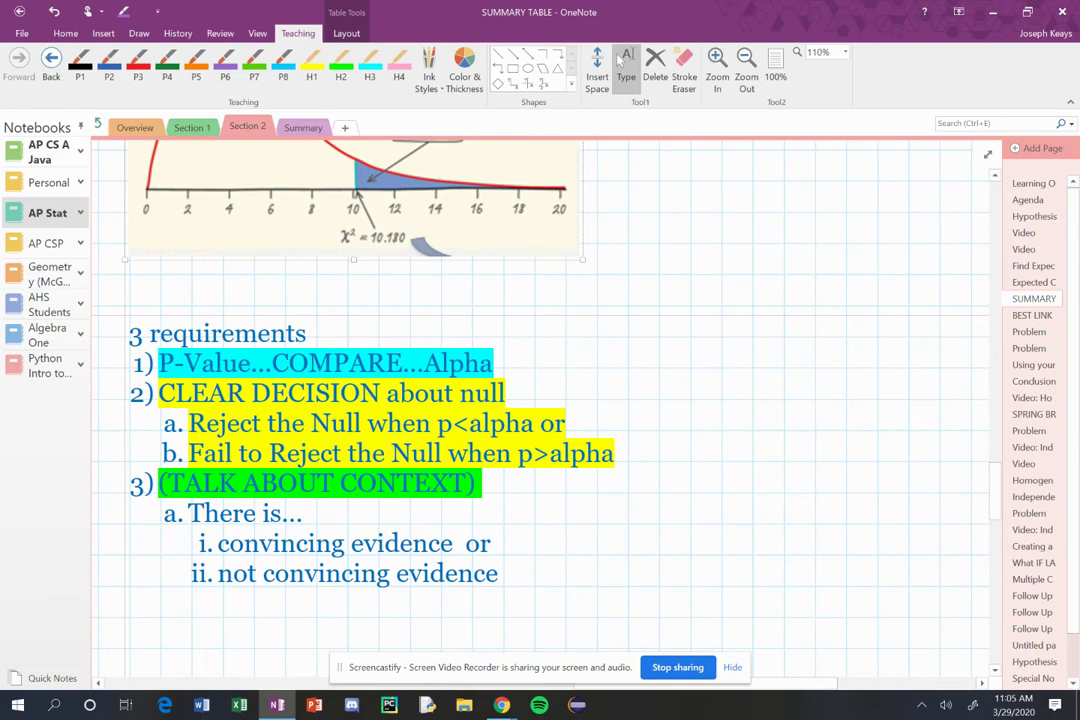
scroll(540, 410, "down", 4)
scroll(540, 410, "up", 4)
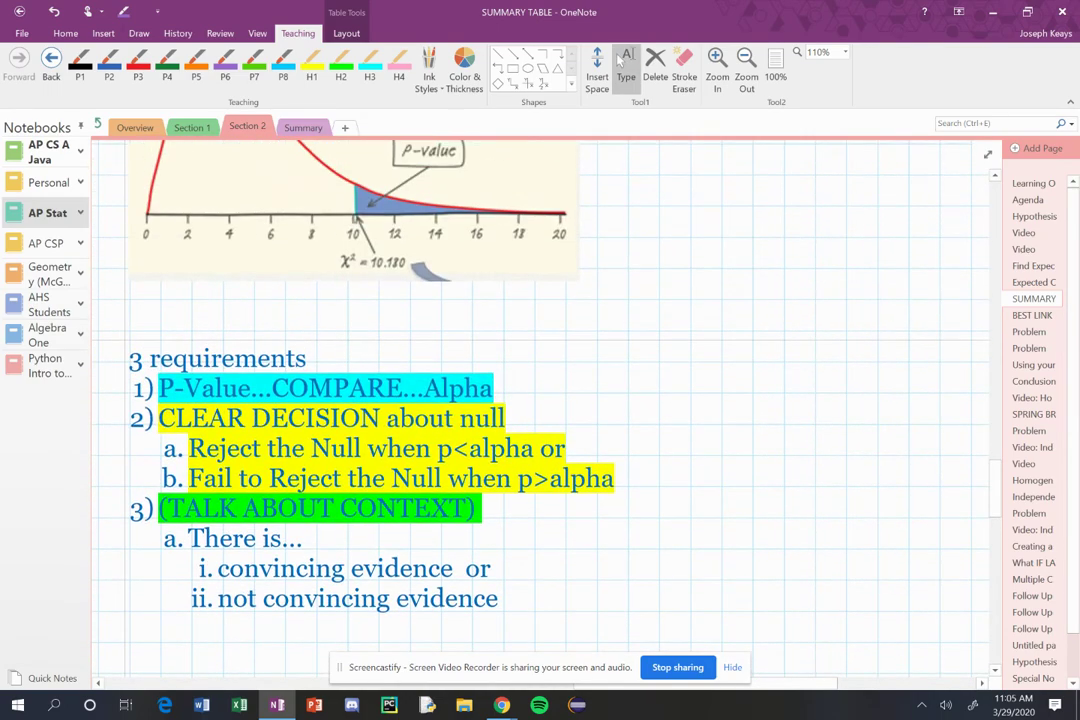
scroll(540, 410, "down", 6)
scroll(446, 506, "up", 2, "ctrl")
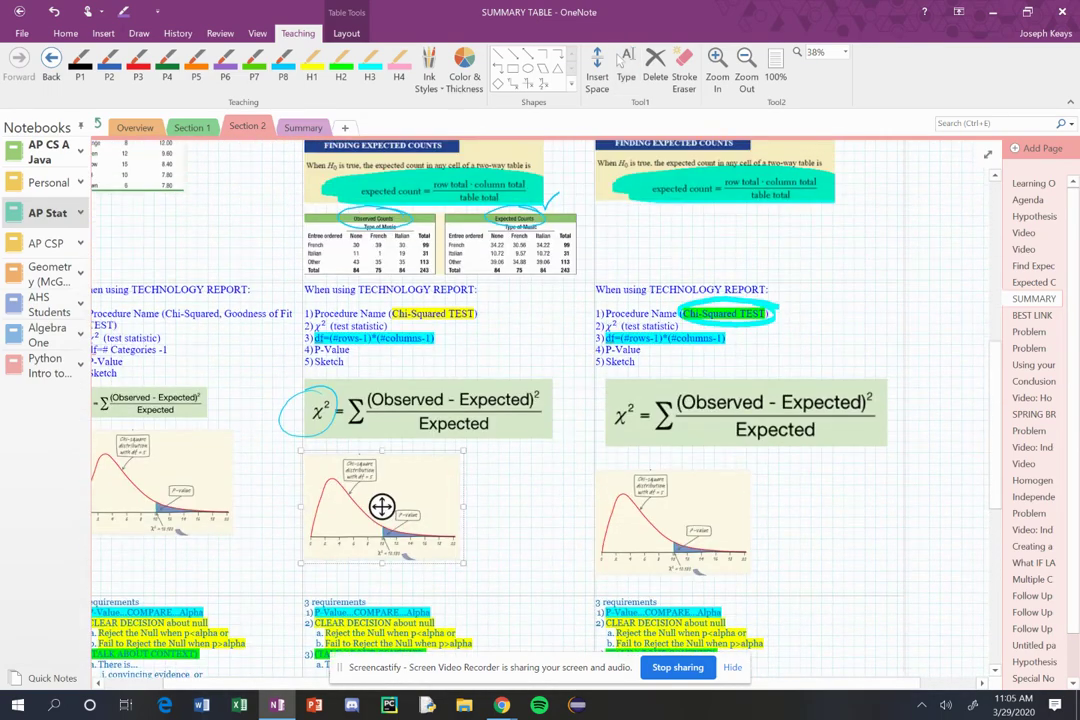
scroll(386, 605, "up", 2, "ctrl")
scroll(252, 597, "up", 5)
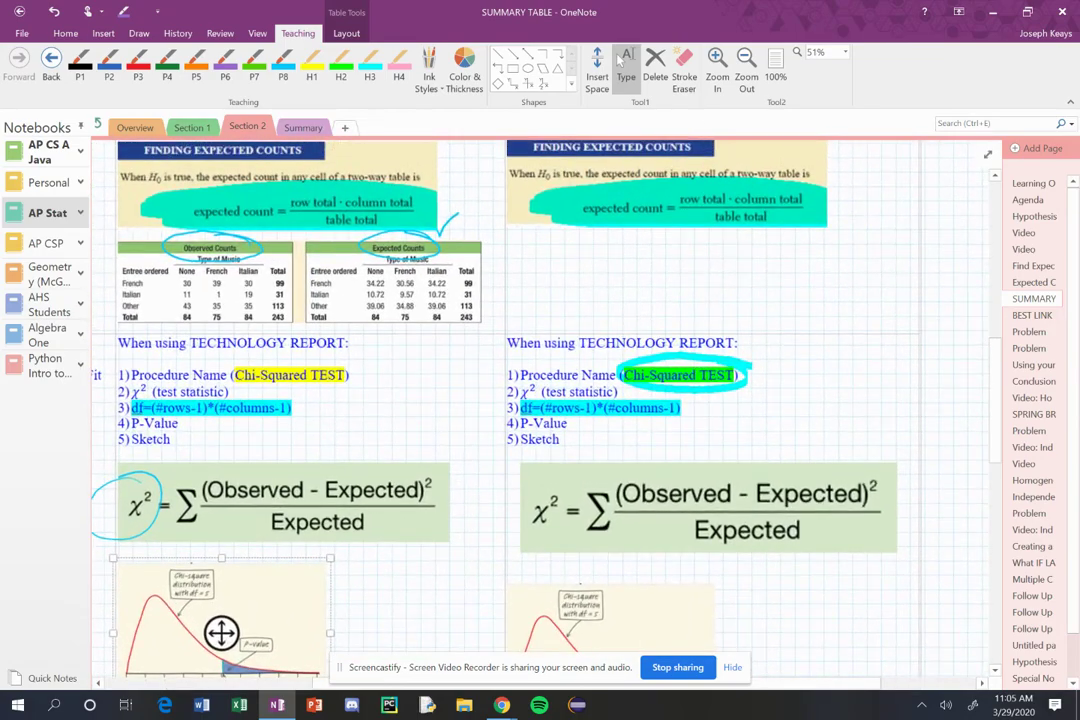
scroll(705, 515, "up", 8)
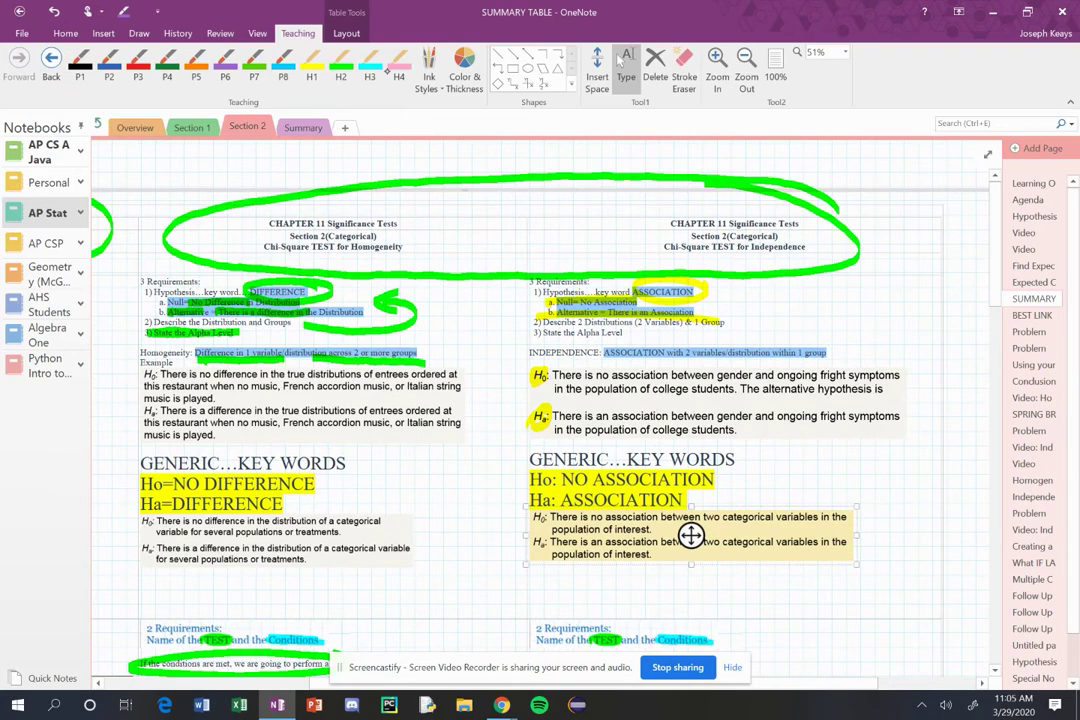
- Draw a turquoise question mark between the Homogeneity and Independence test headings
left_click(369, 70)
left_click_drag(490, 176, 515, 216)
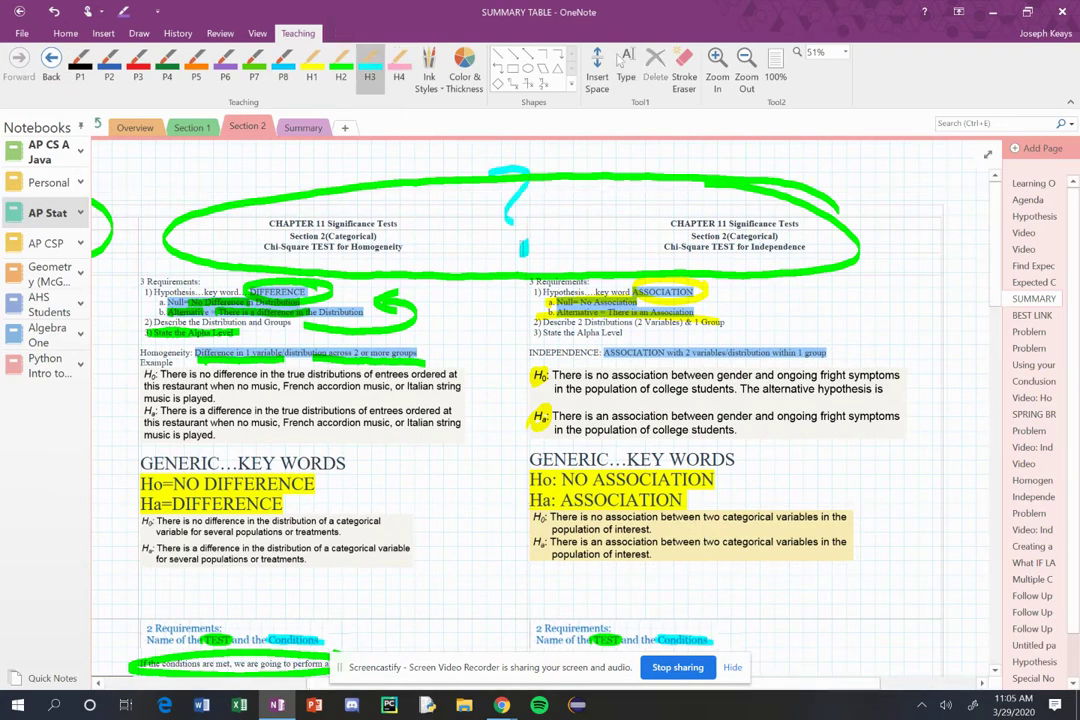
left_click(523, 247)
- Open the BEST LINK EVER page and draw light blue check marks beside the Chi-Square Independence and Homogeneity tests
left_click(1033, 315)
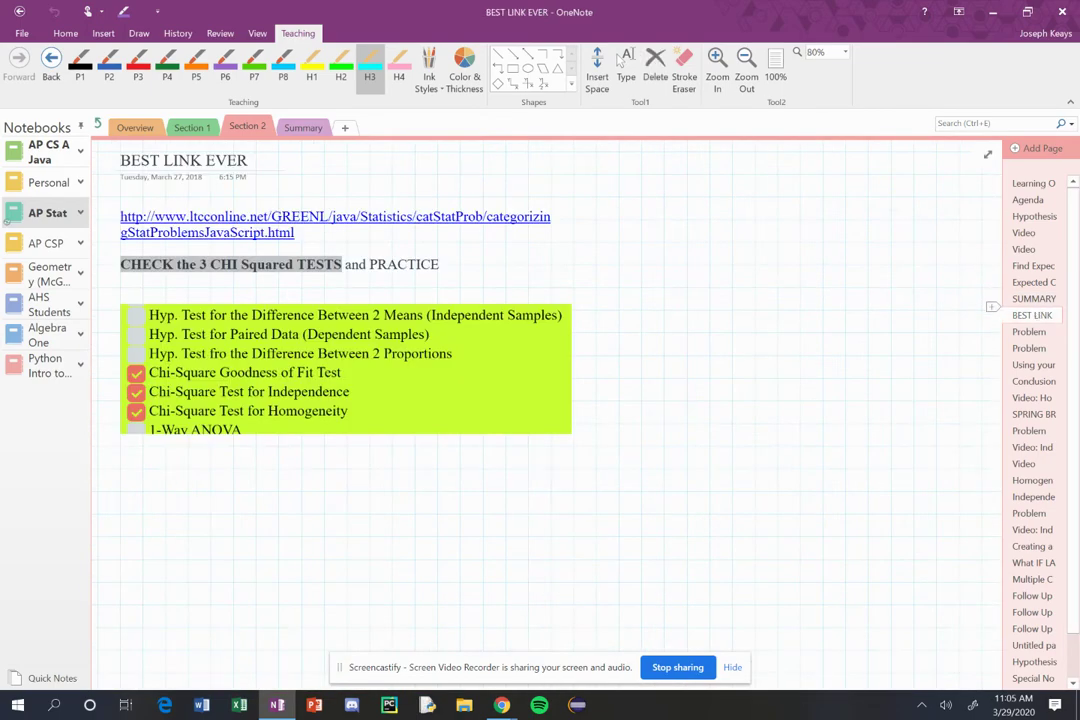
left_click(621, 61)
scroll(360, 390, "up", 5)
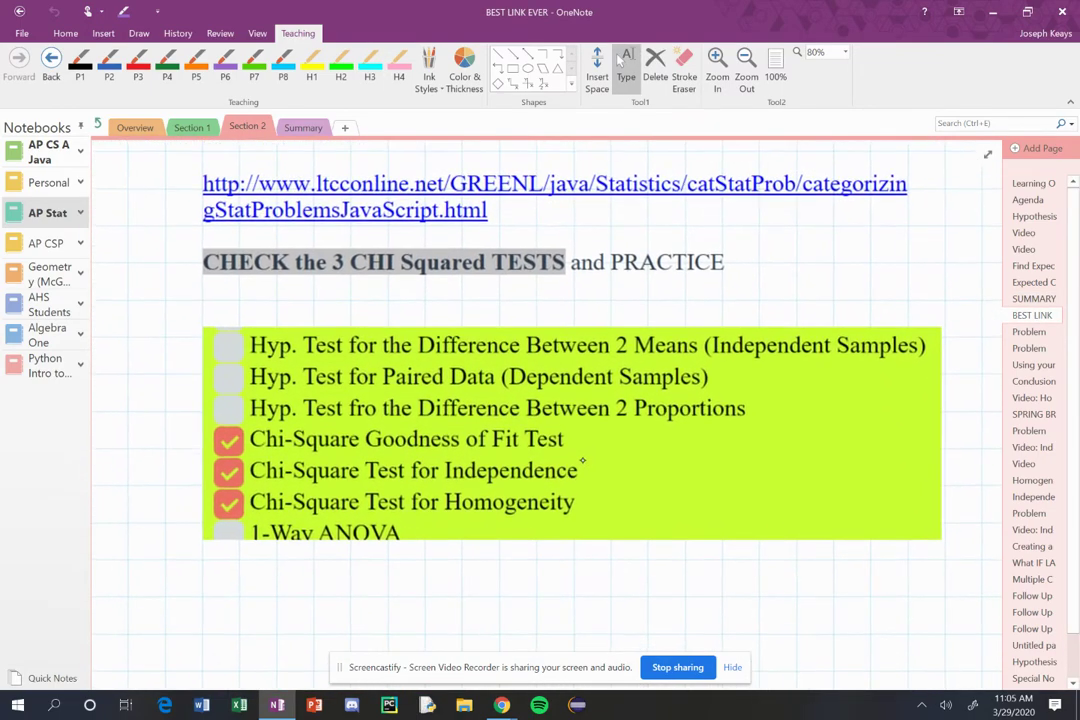
left_click(283, 65)
mouse_move(548, 463)
left_mouse_down()
mouse_move(551, 472)
mouse_move(600, 446)
left_mouse_up()
mouse_move(549, 488)
left_mouse_down()
mouse_move(557, 501)
mouse_move(610, 466)
left_mouse_up()
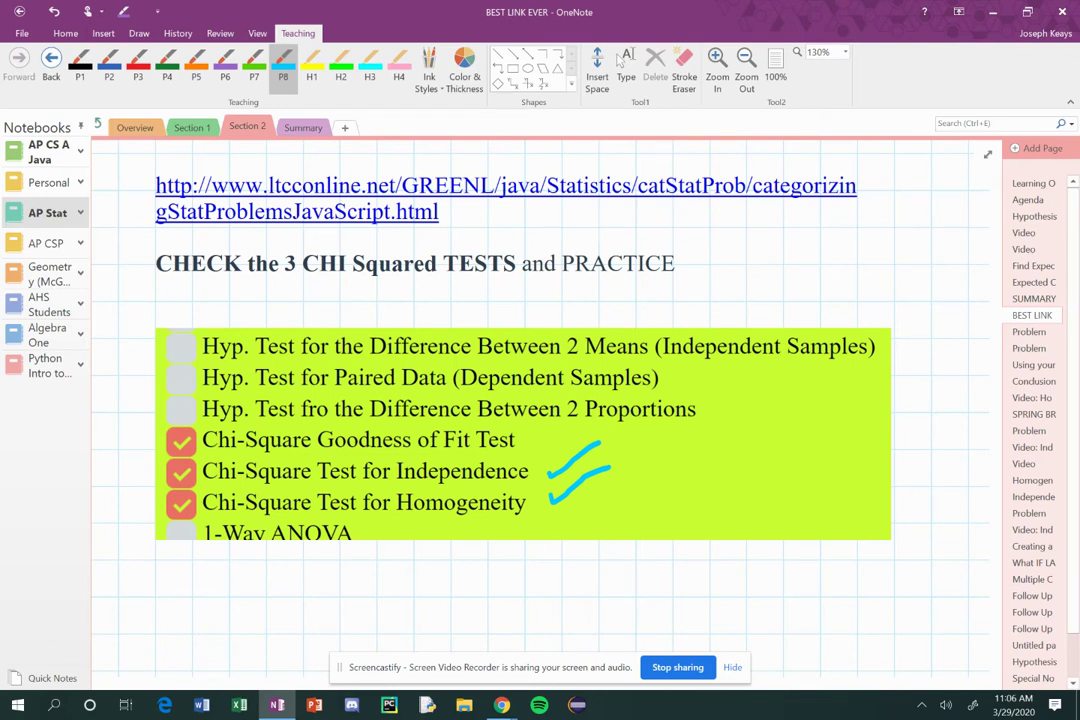
- Underline "Homogeneity" in the test checklist with thick green pen strokes
left_click(254, 68)
left_click_drag(398, 521, 520, 526)
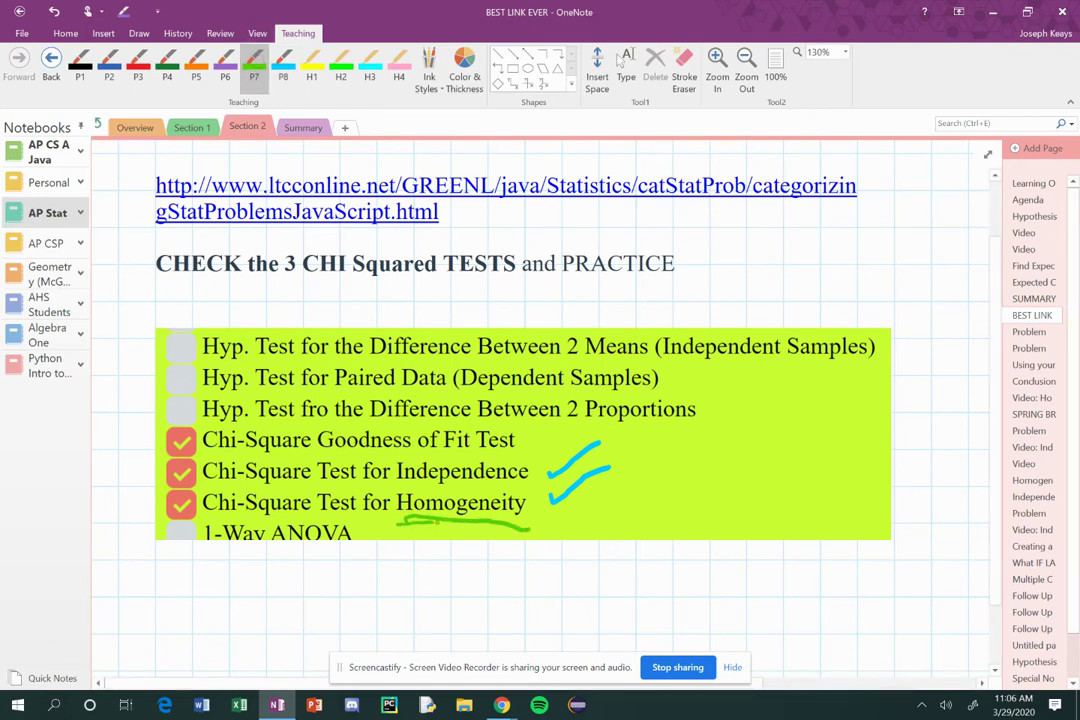
left_click_drag(395, 518, 528, 530)
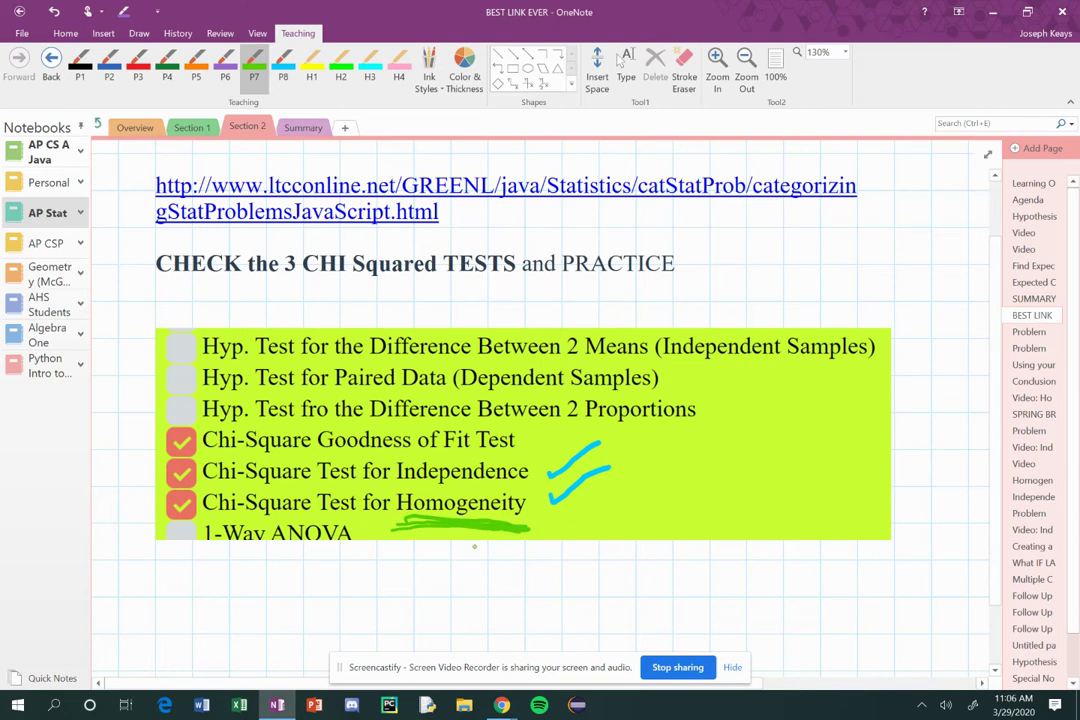
- Draw a row of four green circles below the checklist and a green check mark beside Chi-Square Test for Homogeneity
mouse_move(492, 563)
left_mouse_down()
mouse_move(468, 600)
mouse_move(500, 564)
left_mouse_up()
left_click_drag(596, 567, 600, 570)
left_click_drag(690, 566, 676, 566)
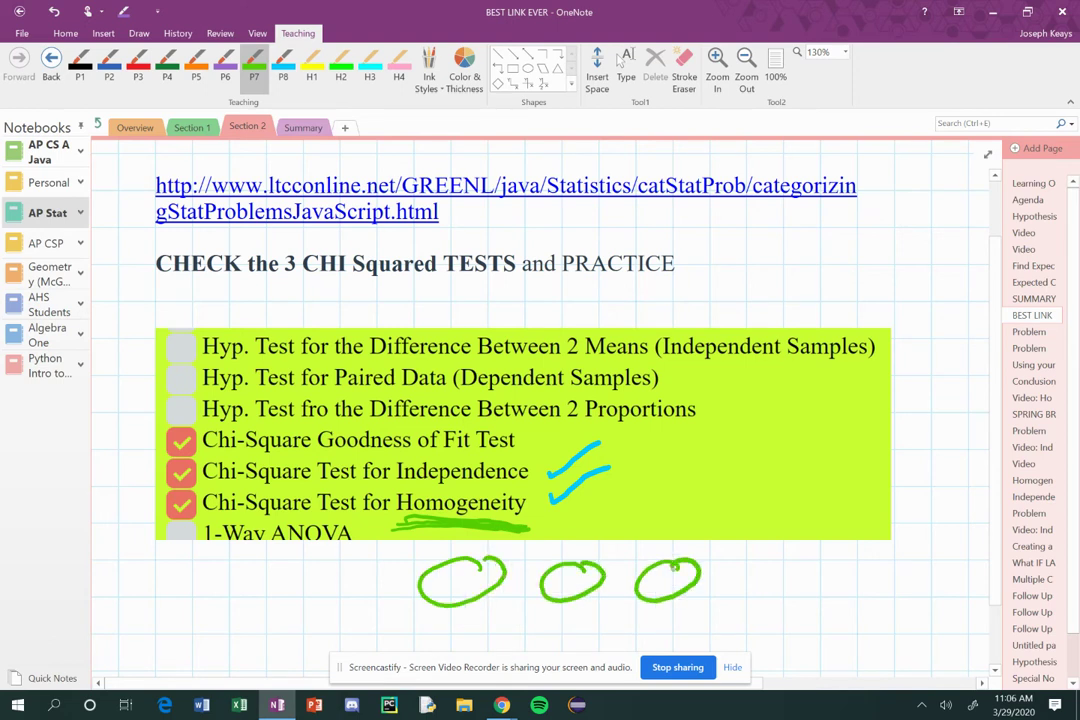
left_click_drag(790, 556, 776, 553)
left_click_drag(556, 508, 618, 468)
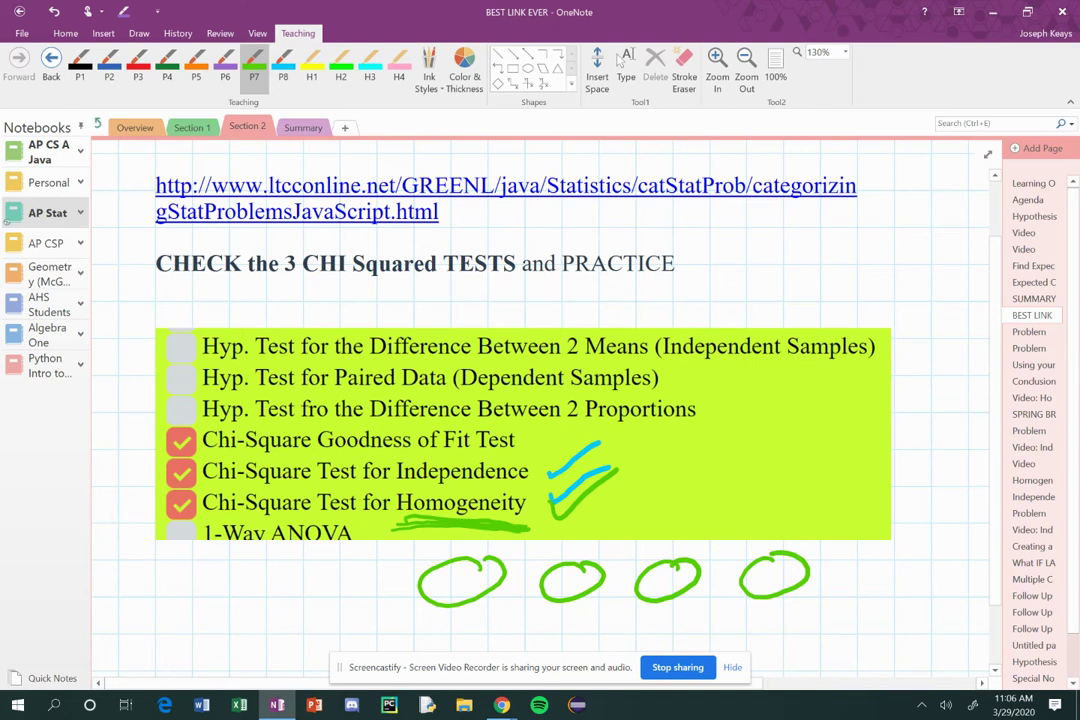
- Erase the four green circles and draw one large light blue oval below the checklist
left_click(684, 70)
mouse_move(800, 575)
left_mouse_down()
mouse_move(436, 574)
mouse_move(550, 565)
left_mouse_up()
left_click(283, 70)
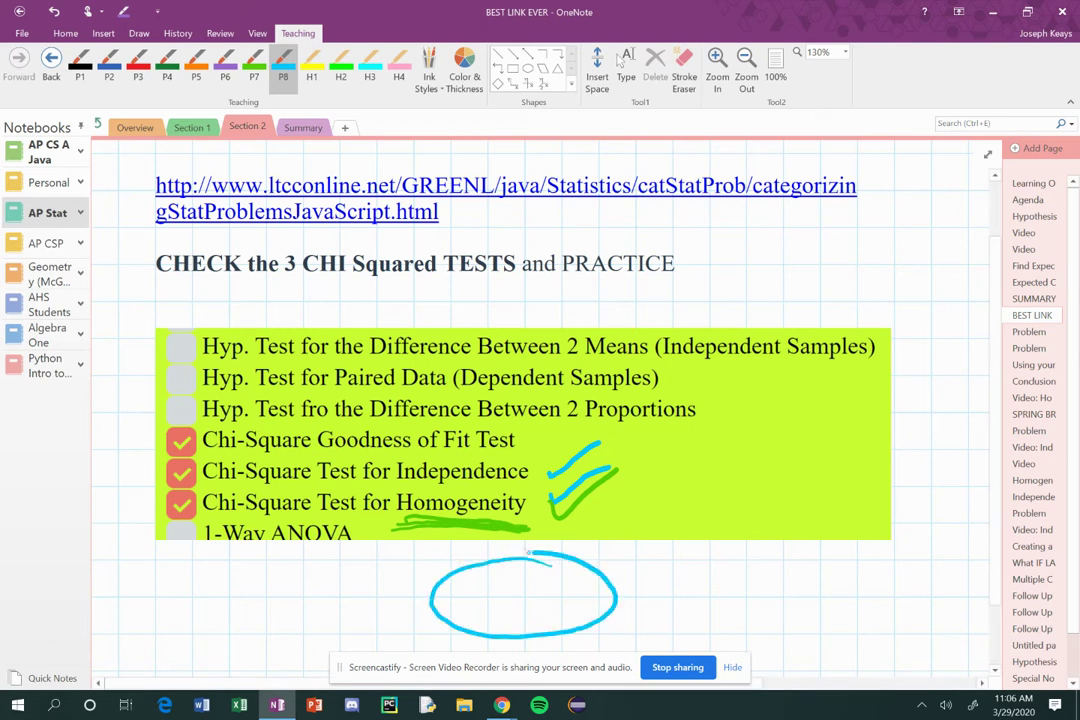
- Draw a light green and a dark green circle inside the blue oval, with a dark green arrow pointing to "Independence"
left_click(254, 70)
mouse_move(466, 594)
left_mouse_down()
mouse_move(492, 581)
mouse_move(468, 588)
left_mouse_up()
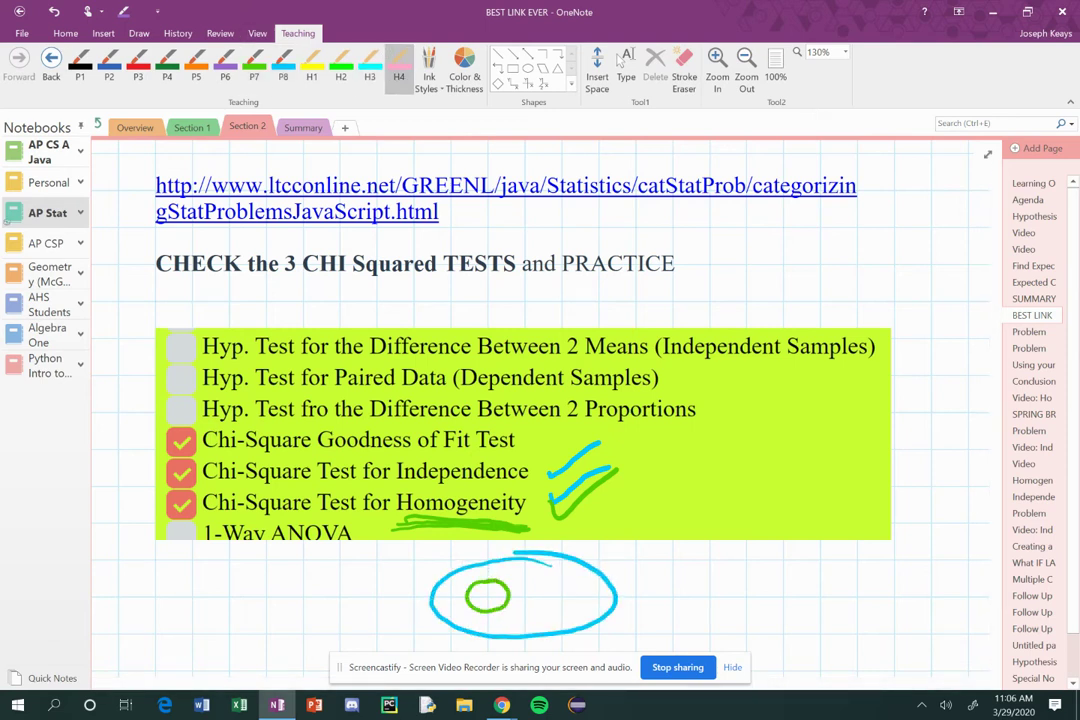
left_click(167, 68)
mouse_move(572, 580)
left_mouse_down()
mouse_move(564, 605)
mouse_move(575, 580)
left_mouse_up()
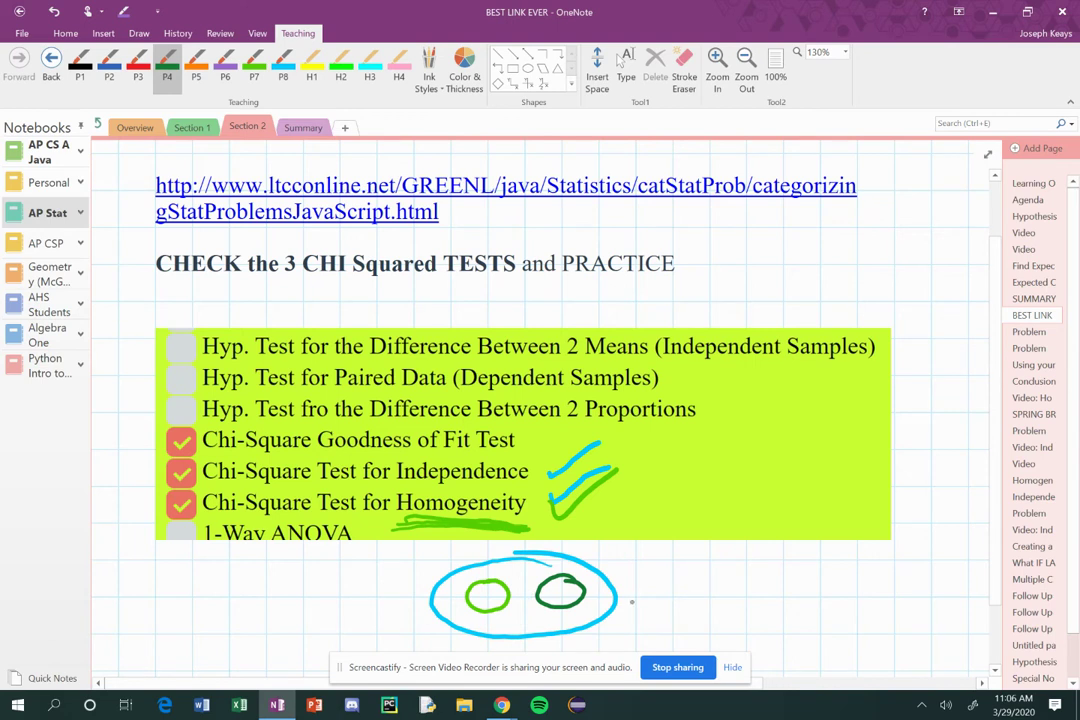
mouse_move(631, 599)
left_mouse_down()
mouse_move(680, 532)
mouse_move(590, 447)
mouse_move(544, 443)
left_mouse_up()
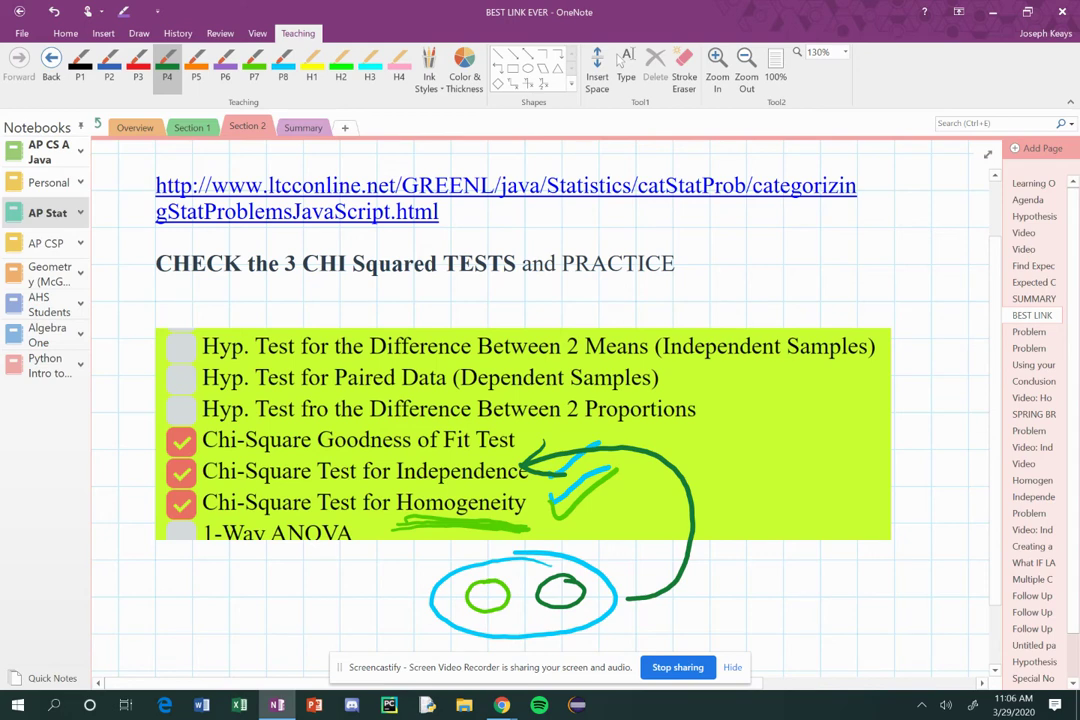
- Erase all the ink strokes on and below the test checklist
left_click(684, 68)
mouse_move(632, 459)
left_mouse_down()
mouse_move(559, 487)
mouse_move(536, 585)
left_mouse_up()
left_click(543, 590)
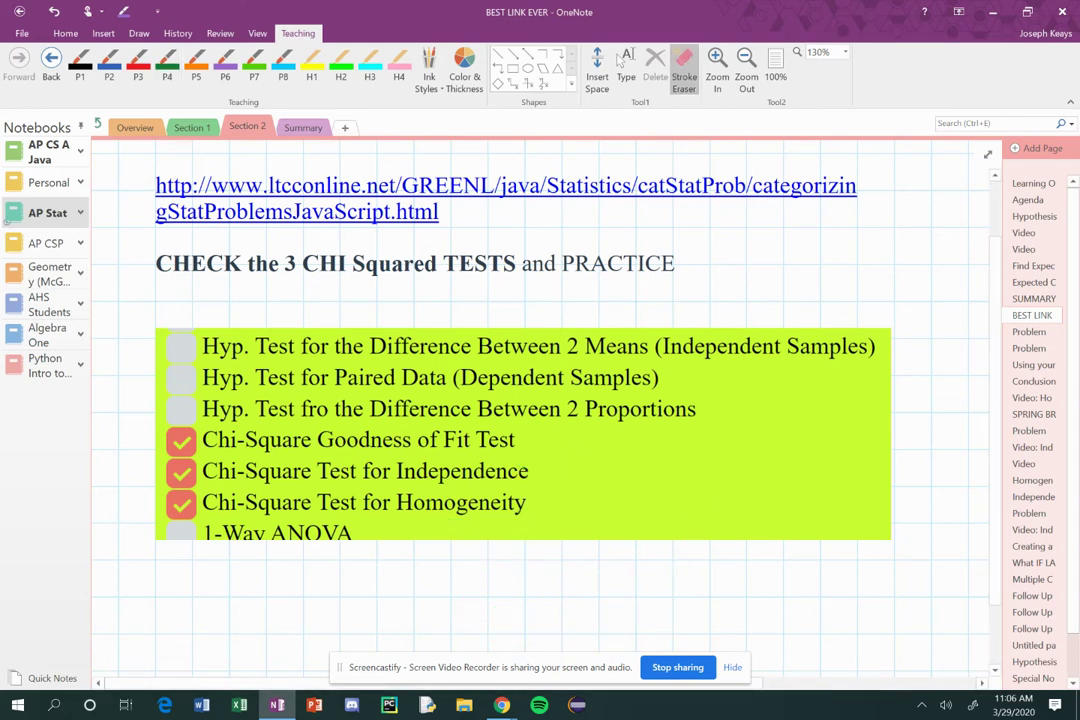
- Open the Homogeneity Problem page and highlight in green both sides of questions 1–3, the table's side and its header row
key("ctrl+Page_Down")
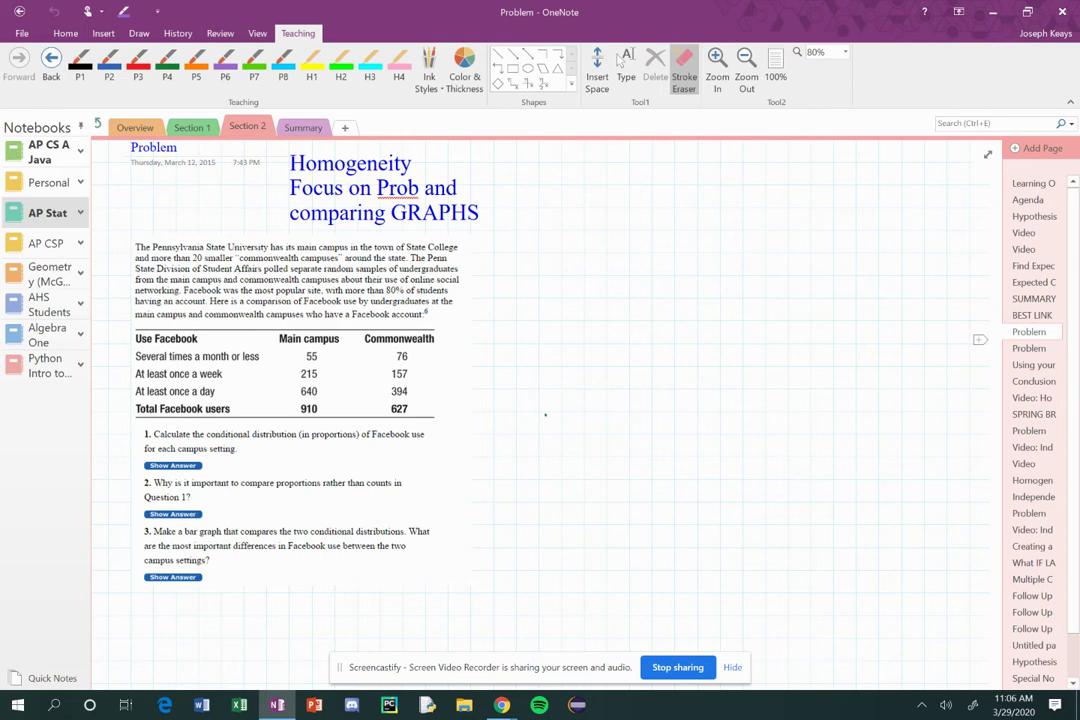
left_click(341, 70)
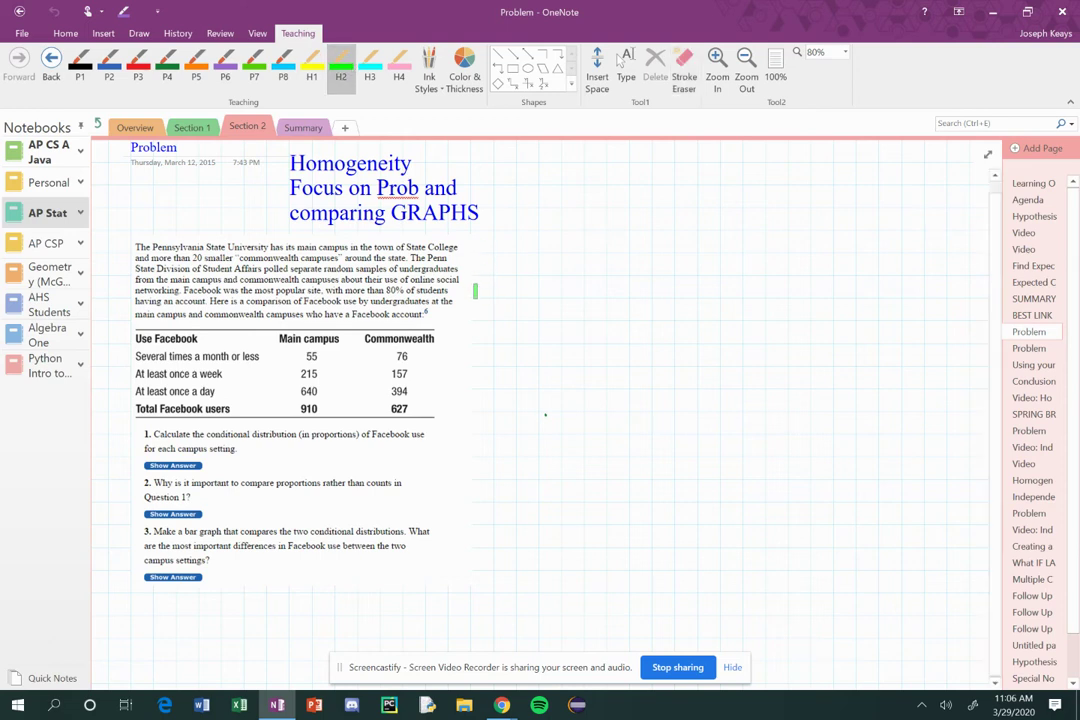
mouse_move(458, 408)
left_mouse_down()
mouse_move(453, 570)
mouse_move(433, 589)
left_mouse_up()
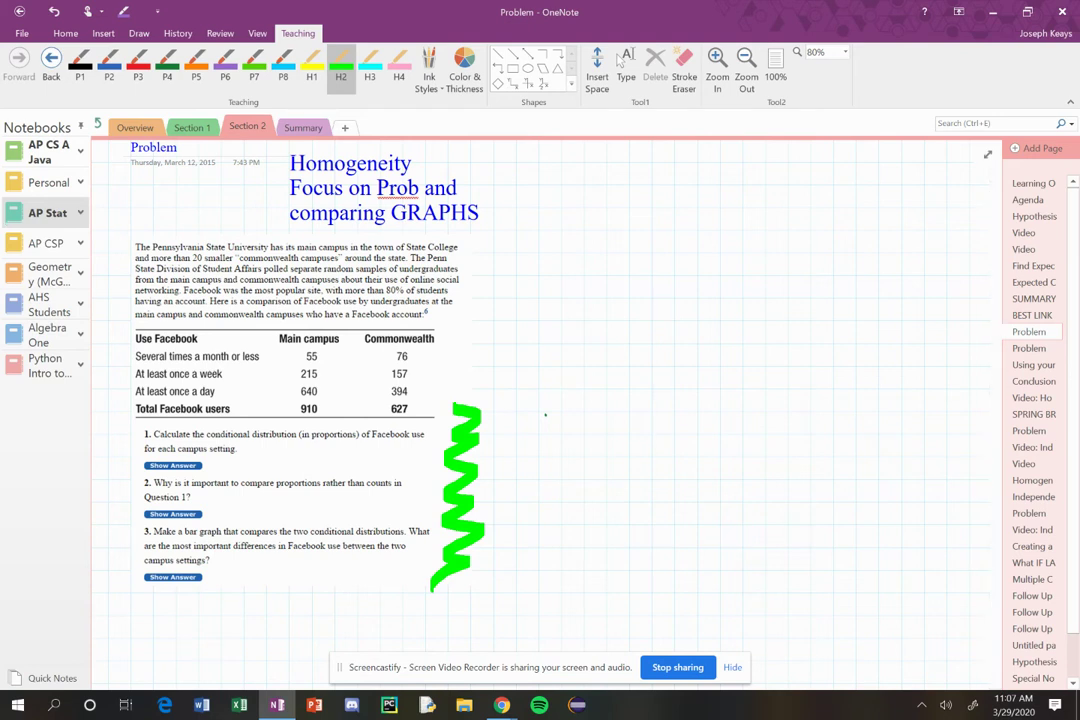
mouse_move(132, 426)
left_mouse_down()
mouse_move(118, 452)
mouse_move(110, 540)
mouse_move(117, 600)
left_mouse_up()
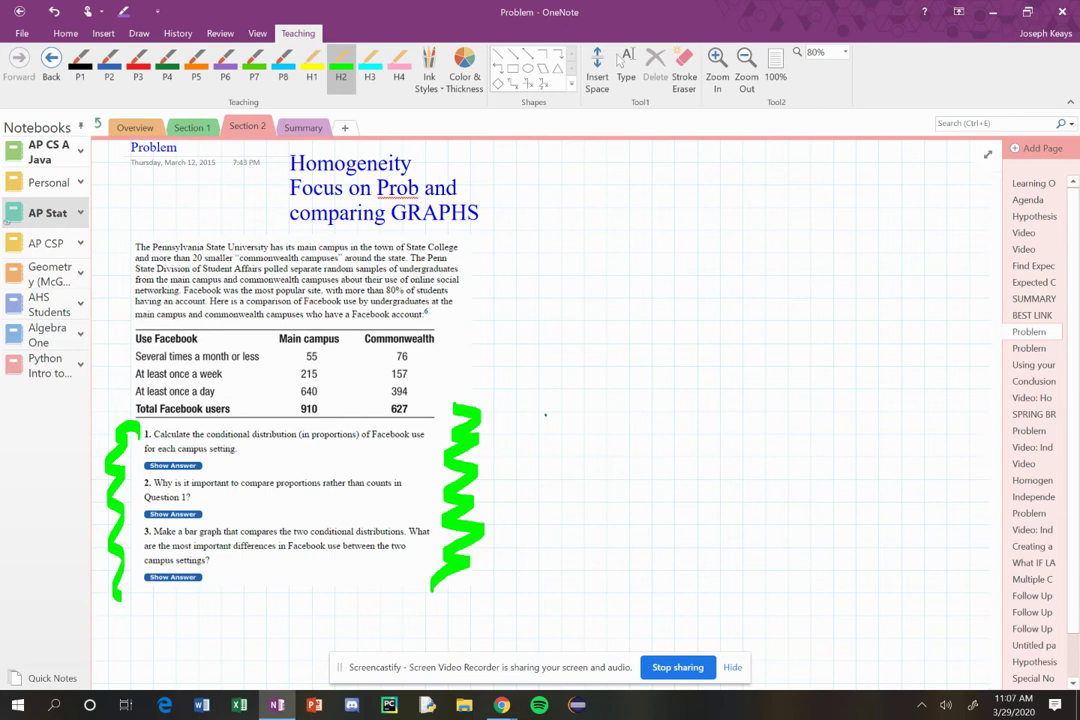
left_click_drag(490, 302, 470, 430)
left_click_drag(440, 338, 112, 338)
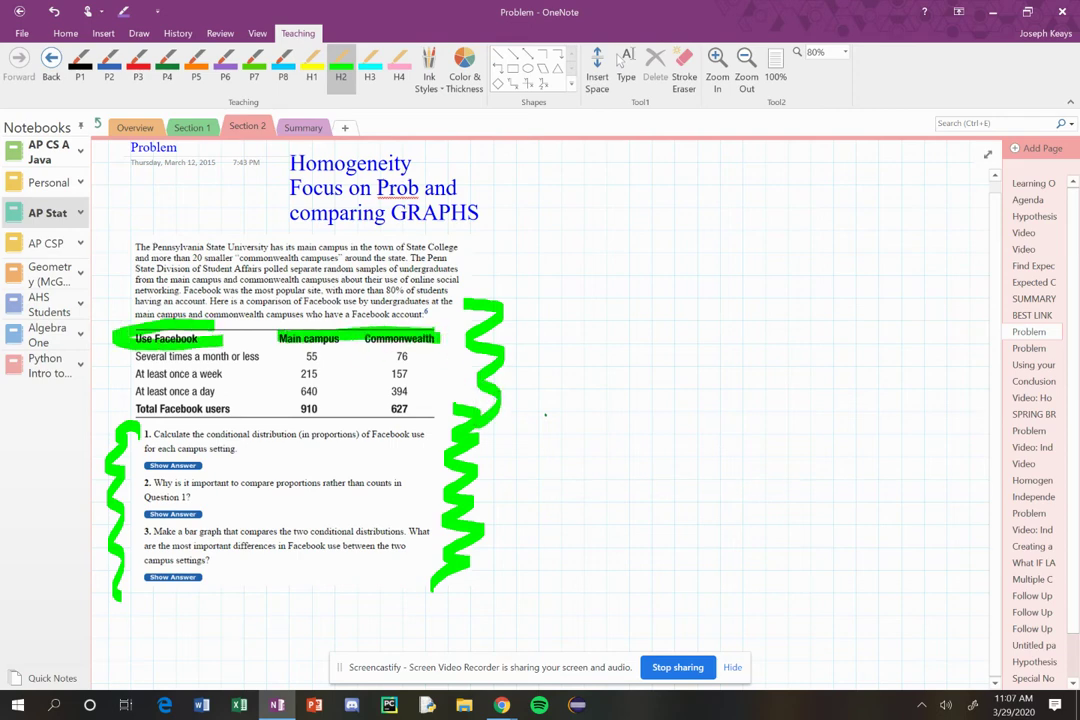
- Open the following Problem page and highlight in green the margin beside questions 1–6 and the Use Facebook table's header row
left_click(1029, 348)
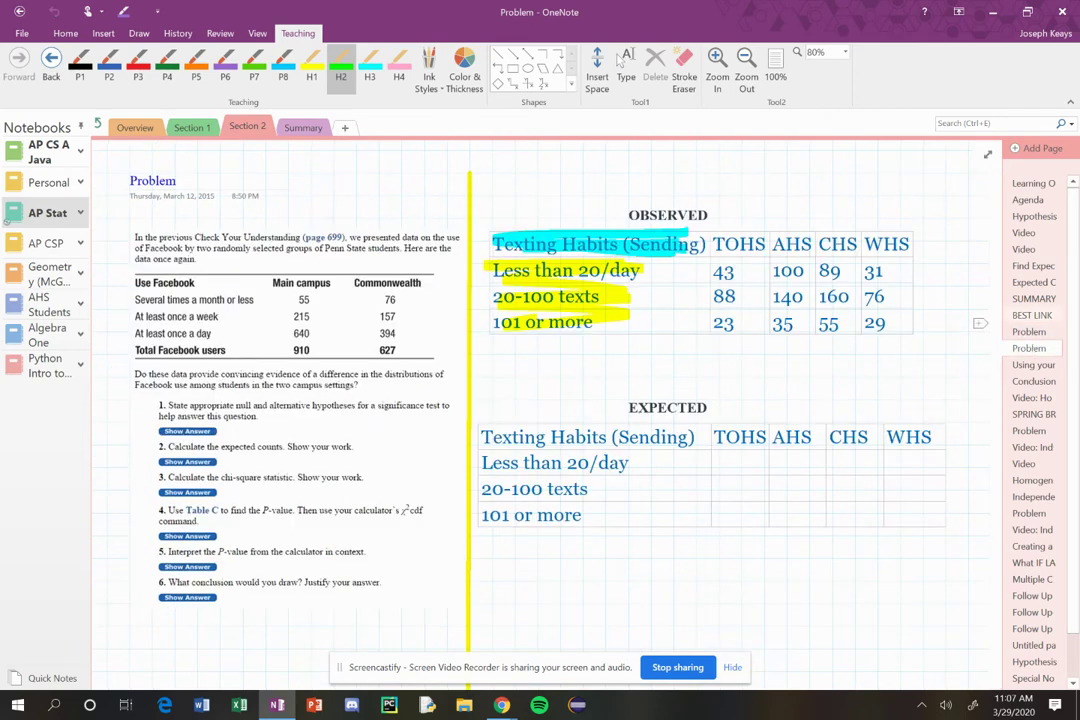
left_click_drag(130, 402, 125, 630)
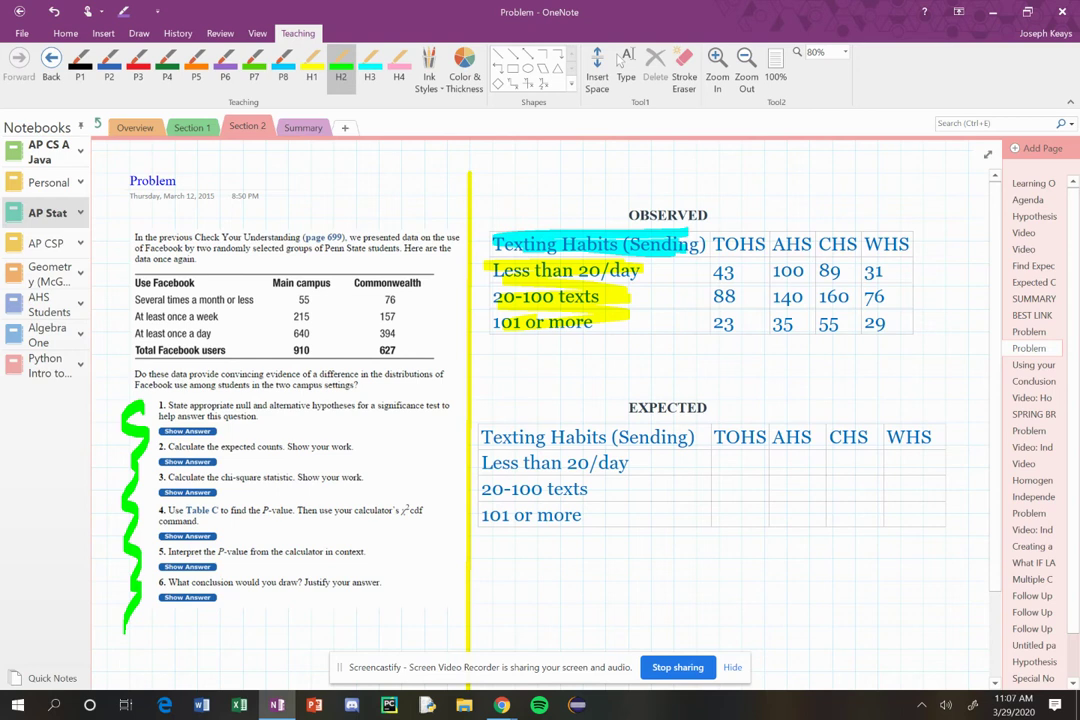
mouse_move(429, 281)
left_mouse_down()
mouse_move(129, 283)
mouse_move(428, 286)
left_mouse_up()
- Highlight the six Show Answer labels in yellow and draw a yellow cloud around the Observed and Expected texting tables
left_click(311, 70)
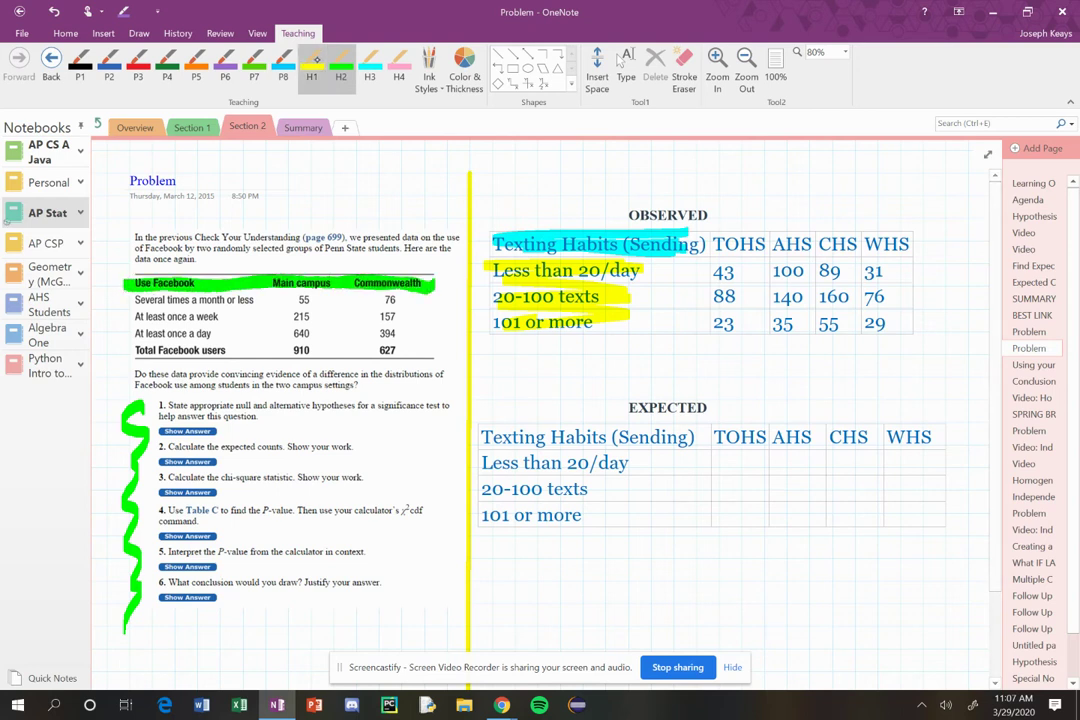
left_click_drag(226, 431, 152, 431)
mouse_move(221, 467)
left_mouse_down()
mouse_move(145, 474)
mouse_move(223, 474)
mouse_move(225, 537)
mouse_move(185, 567)
mouse_move(148, 567)
left_mouse_up()
left_click_drag(236, 598, 152, 598)
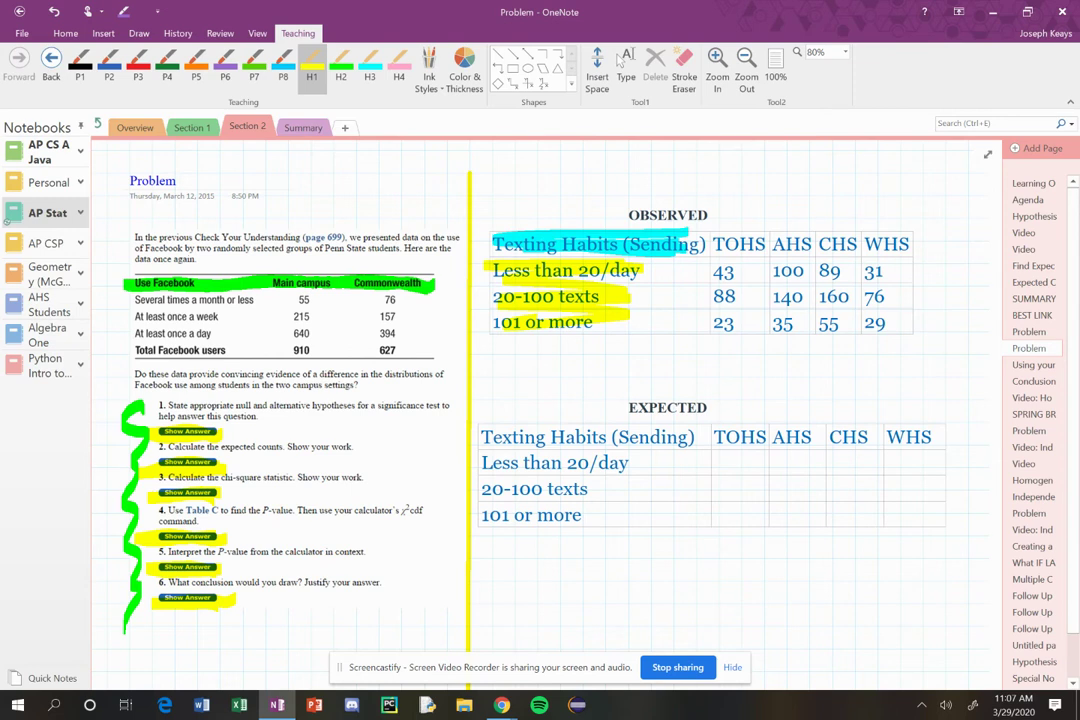
mouse_move(778, 200)
left_mouse_down()
mouse_move(735, 165)
mouse_move(592, 166)
mouse_move(484, 212)
mouse_move(462, 400)
mouse_move(460, 565)
mouse_move(700, 600)
mouse_move(930, 553)
mouse_move(780, 195)
left_mouse_up()
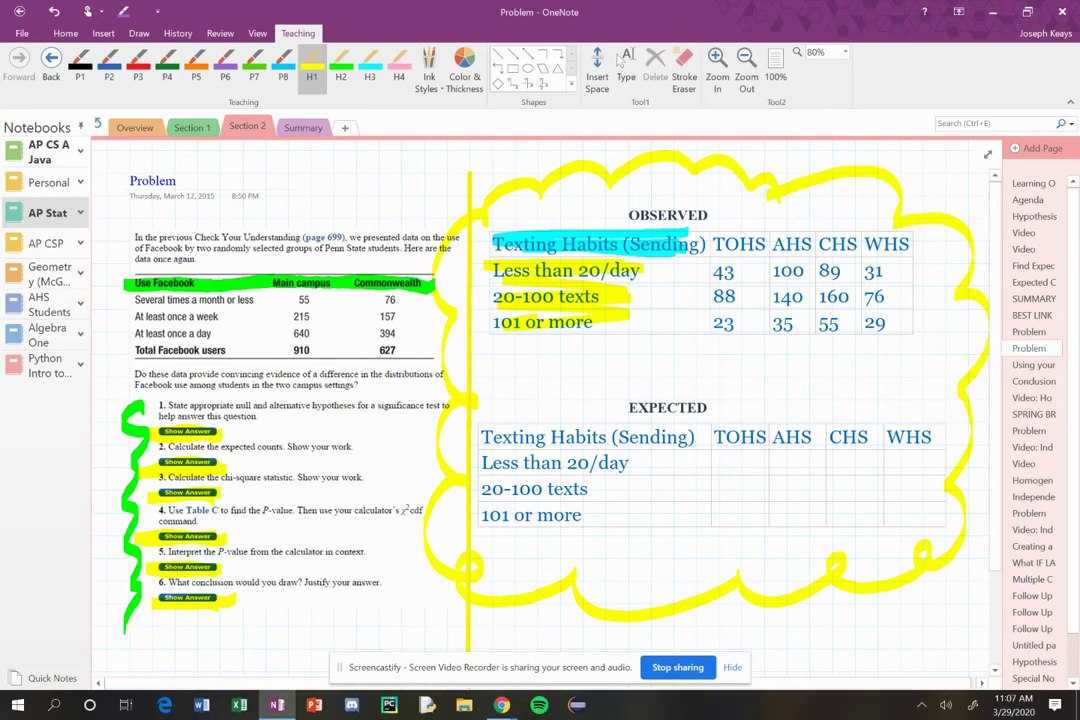
- Highlight the Observed table's school headings in green and draw a green box around the Expected table's school columns
left_click(340, 70)
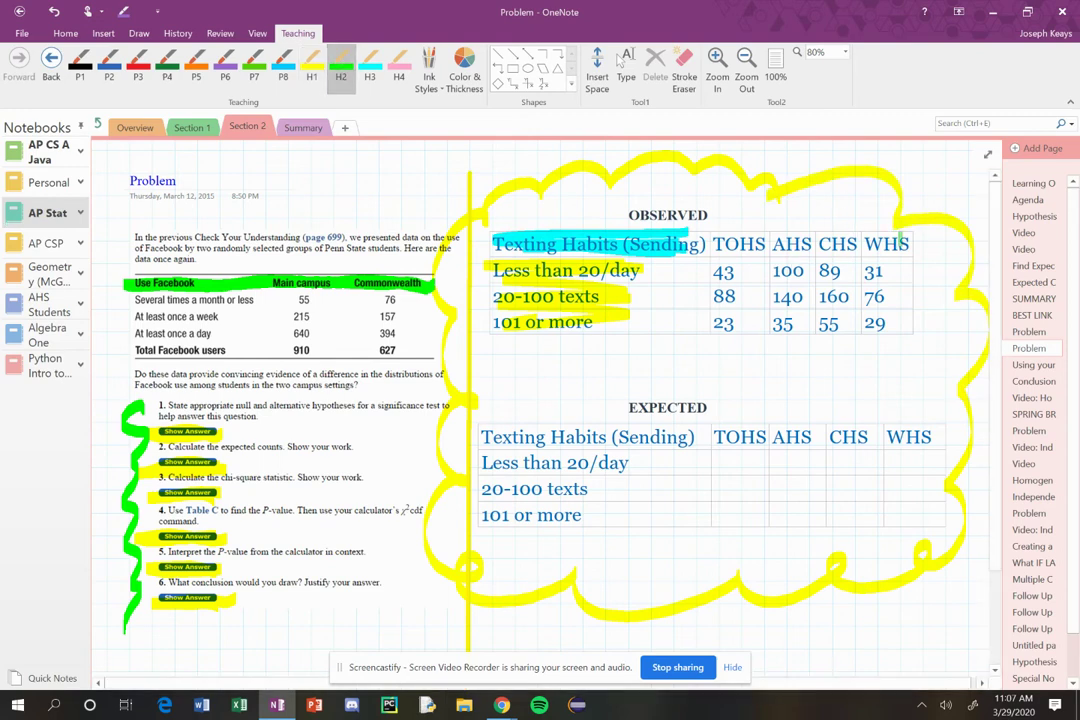
left_click_drag(705, 244, 940, 255)
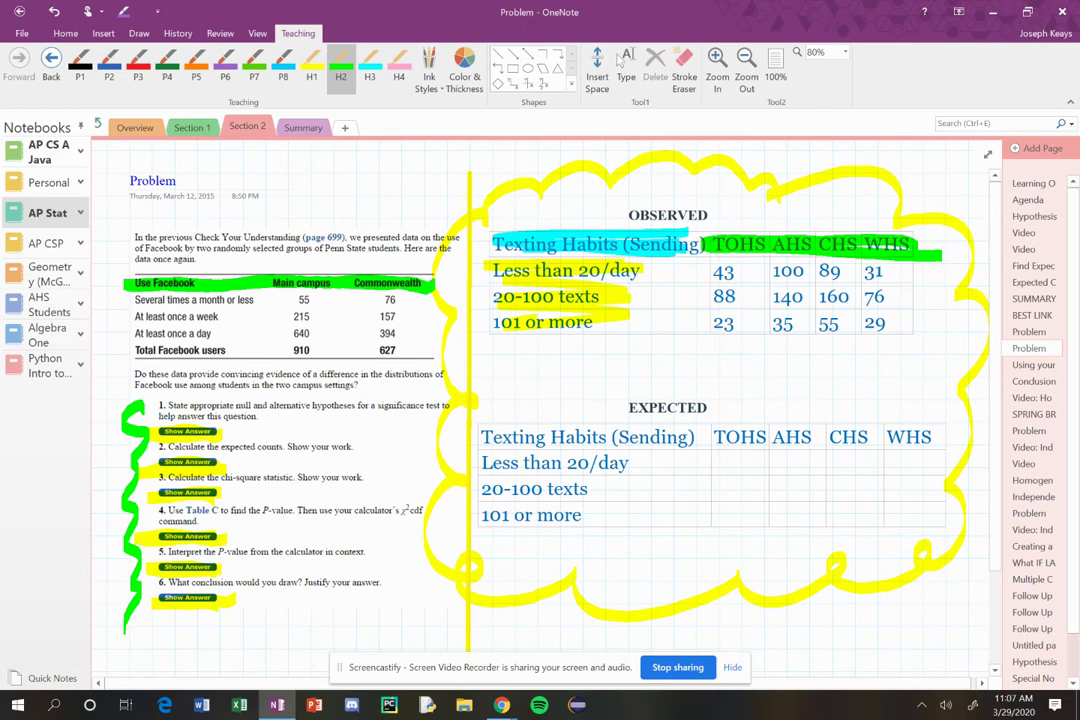
mouse_move(705, 398)
left_mouse_down()
mouse_move(705, 558)
mouse_move(980, 565)
mouse_move(705, 396)
left_mouse_up()
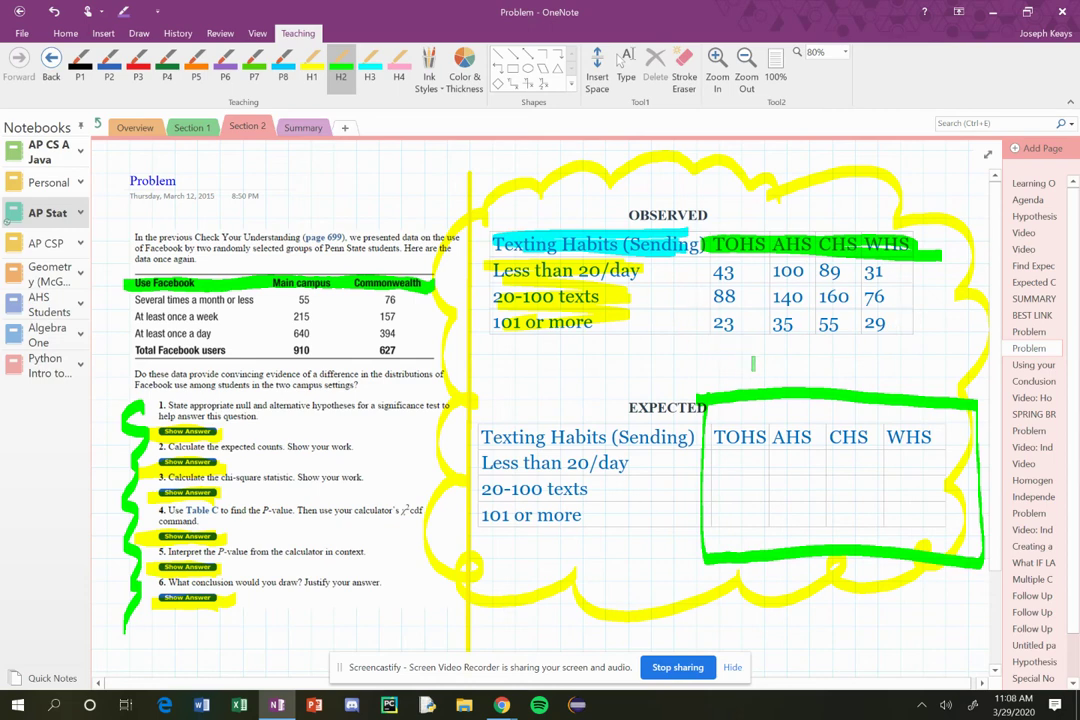
- Open the Using your Calculator page, underline the exam tip's advice on writing out chi-square terms in green, and circle the "…"
left_click(1033, 364)
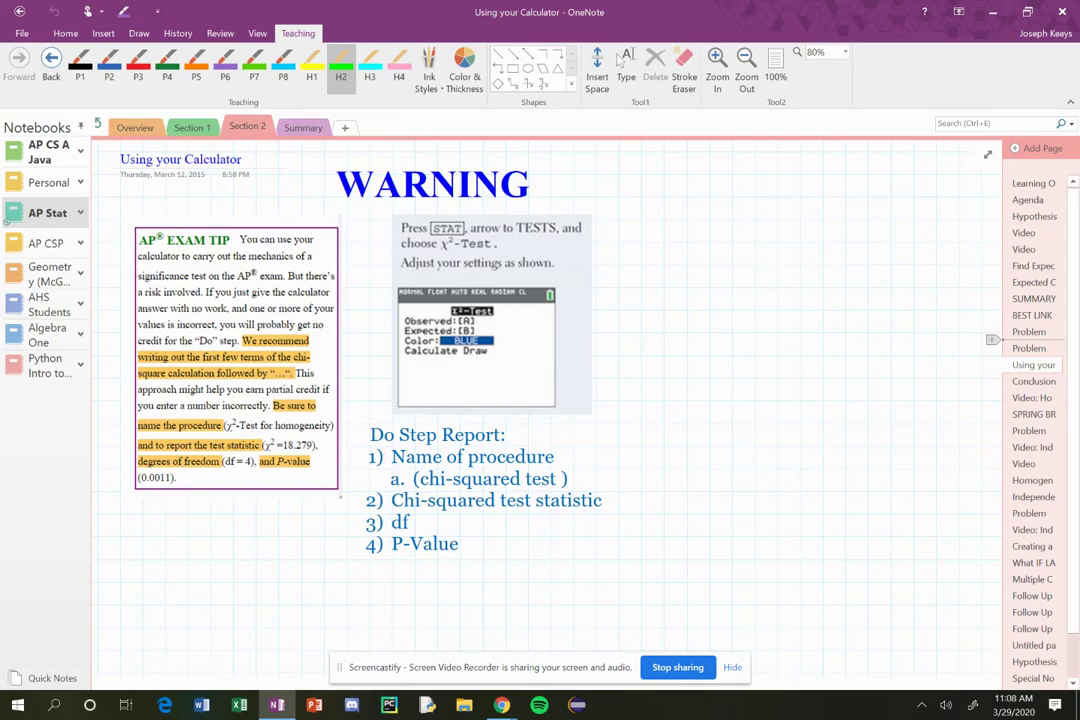
left_click(622, 62)
scroll(216, 356, "up", 5)
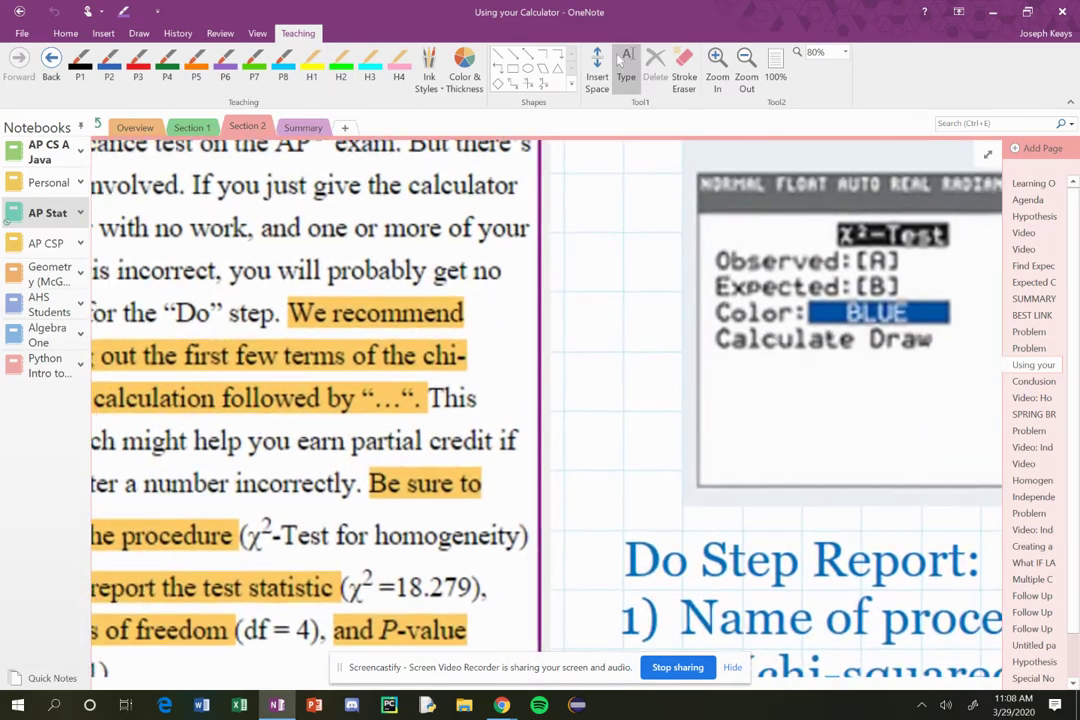
scroll(540, 336, "down", 1)
scroll(540, 336, "left", 2)
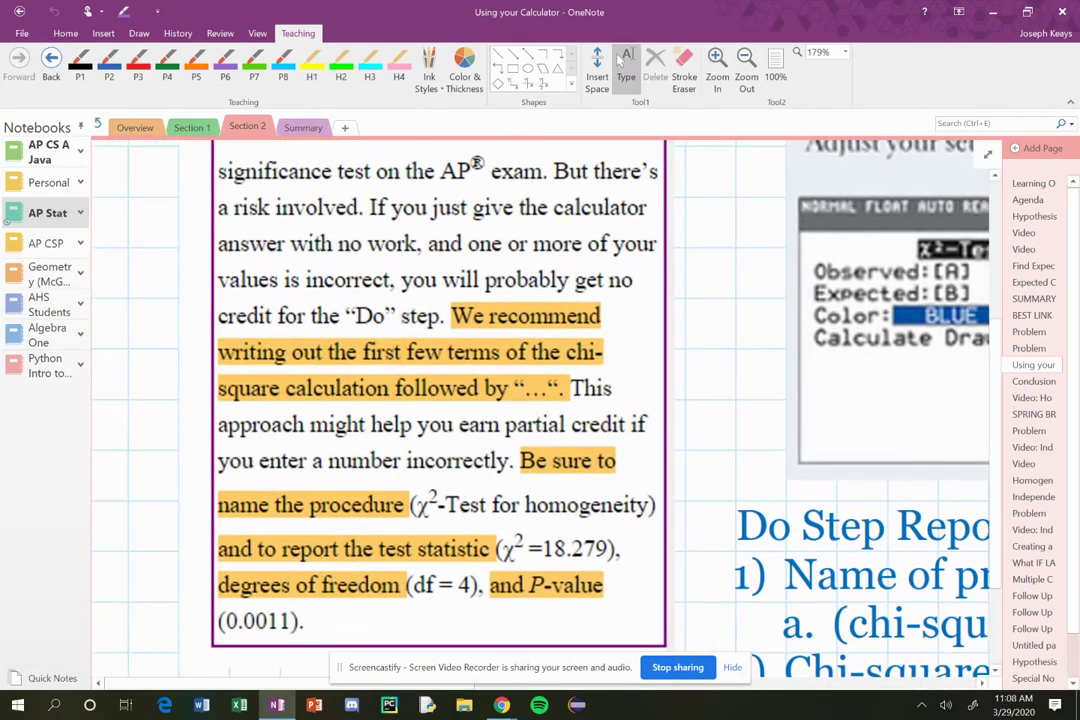
left_click(254, 66)
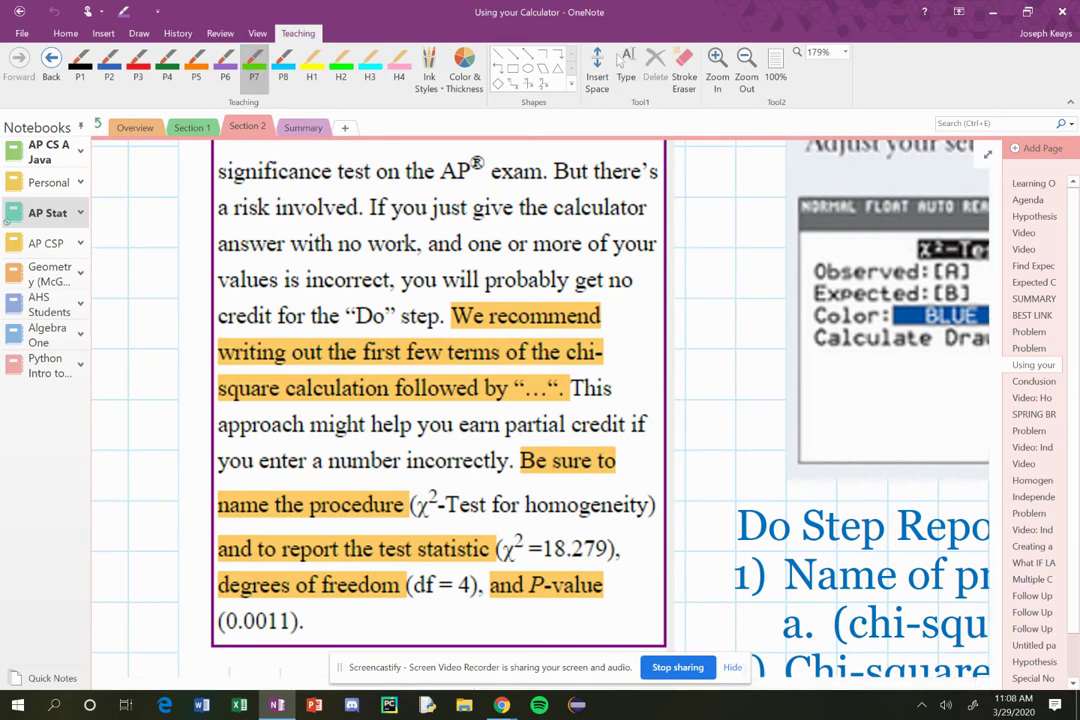
left_click_drag(201, 365, 603, 370)
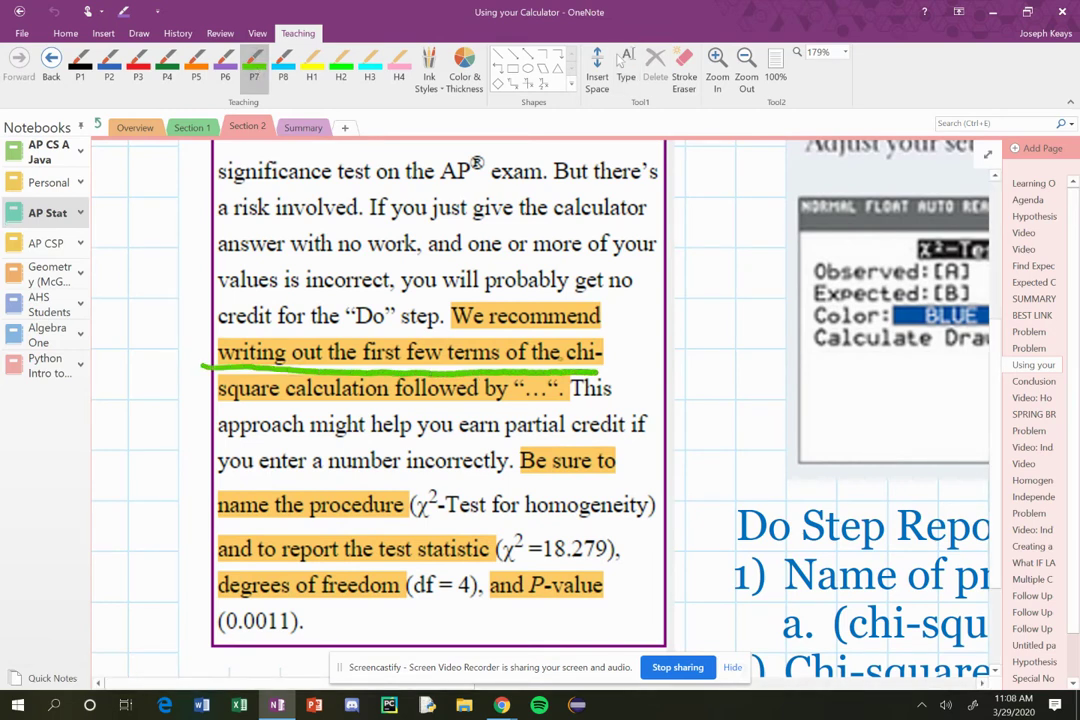
mouse_move(208, 398)
left_mouse_down()
mouse_move(478, 402)
mouse_move(580, 385)
mouse_move(488, 378)
left_mouse_up()
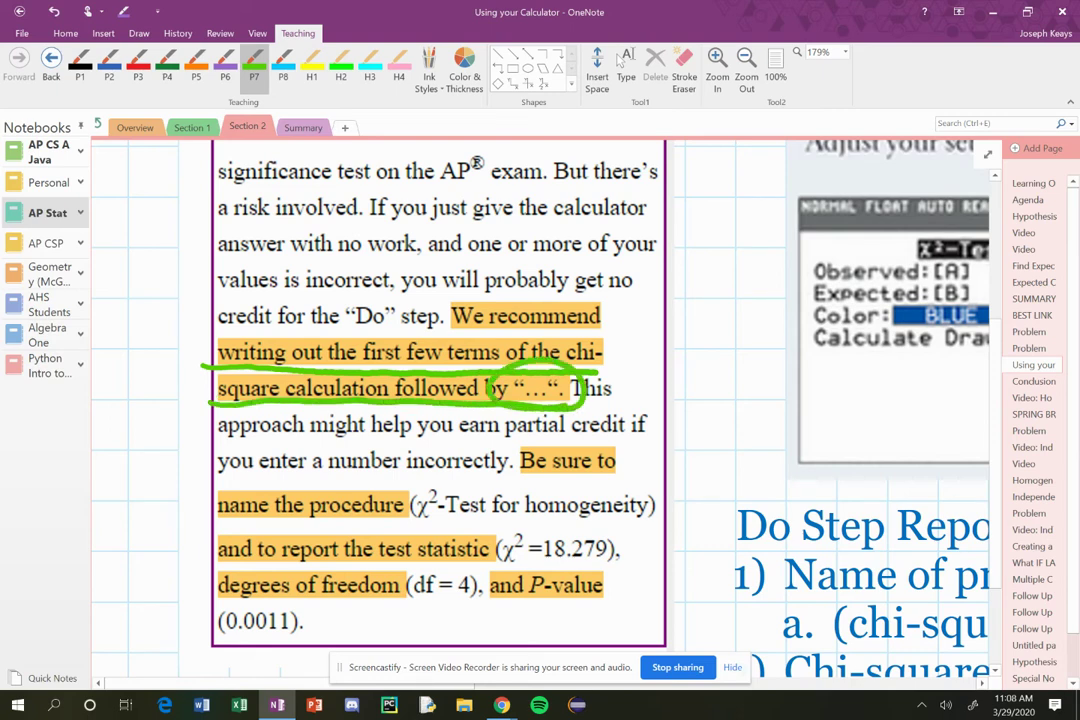
- Draw a green check mark on the calculator's χ²-Test settings screen
left_click(626, 70)
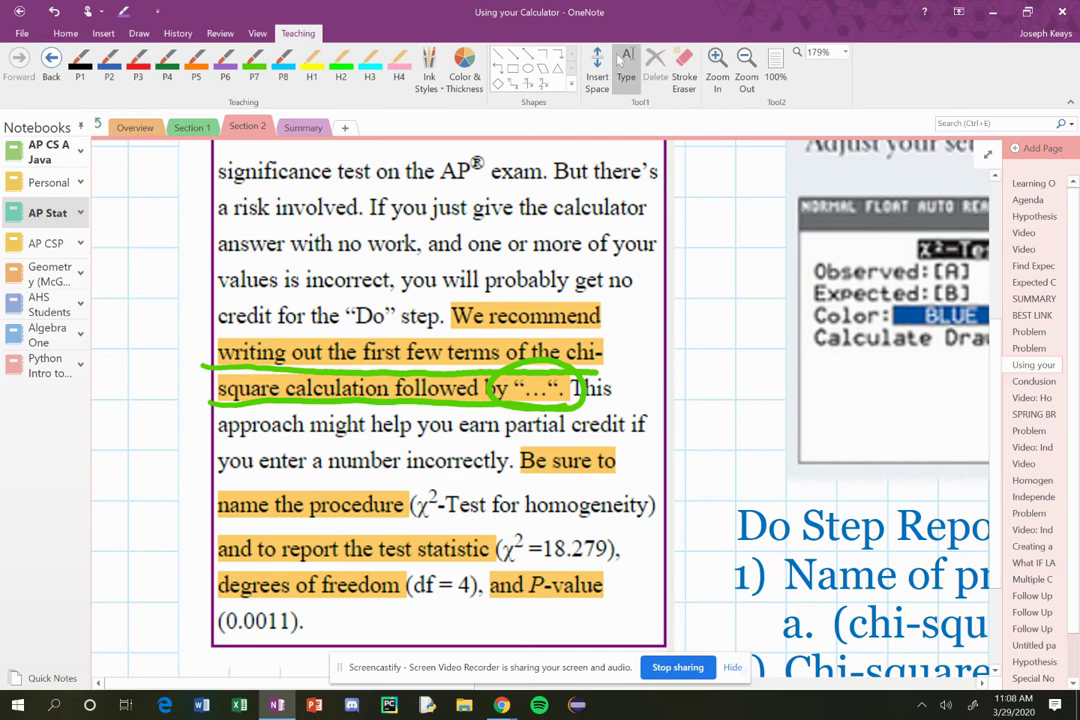
scroll(618, 60, "down", 5)
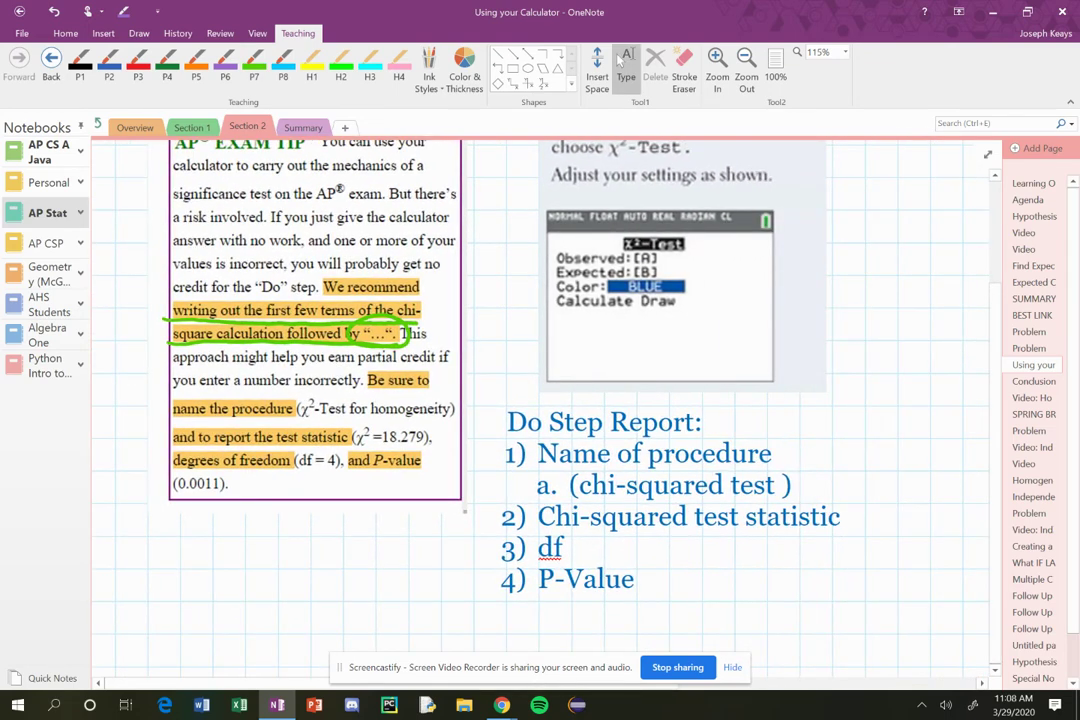
left_click_drag(680, 266, 745, 238)
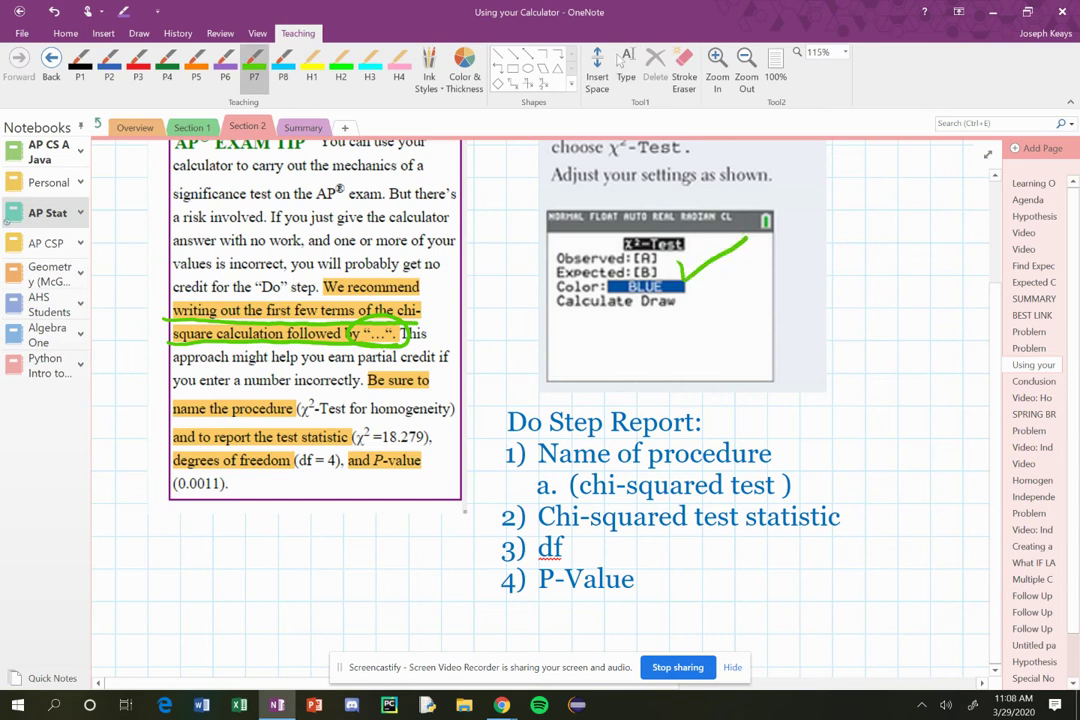
- Handwrite the first chi-square term, (O − E)² over E, in green below the exam tip
mouse_move(220, 543)
left_mouse_down()
mouse_move(205, 572)
mouse_move(220, 543)
mouse_move(246, 555)
left_mouse_up()
mouse_move(262, 540)
left_mouse_down()
mouse_move(262, 566)
mouse_move(279, 535)
left_mouse_up()
mouse_move(263, 550)
left_mouse_down()
mouse_move(276, 548)
mouse_move(282, 566)
left_mouse_up()
left_click_drag(285, 520, 299, 536)
left_click_drag(184, 580, 292, 571)
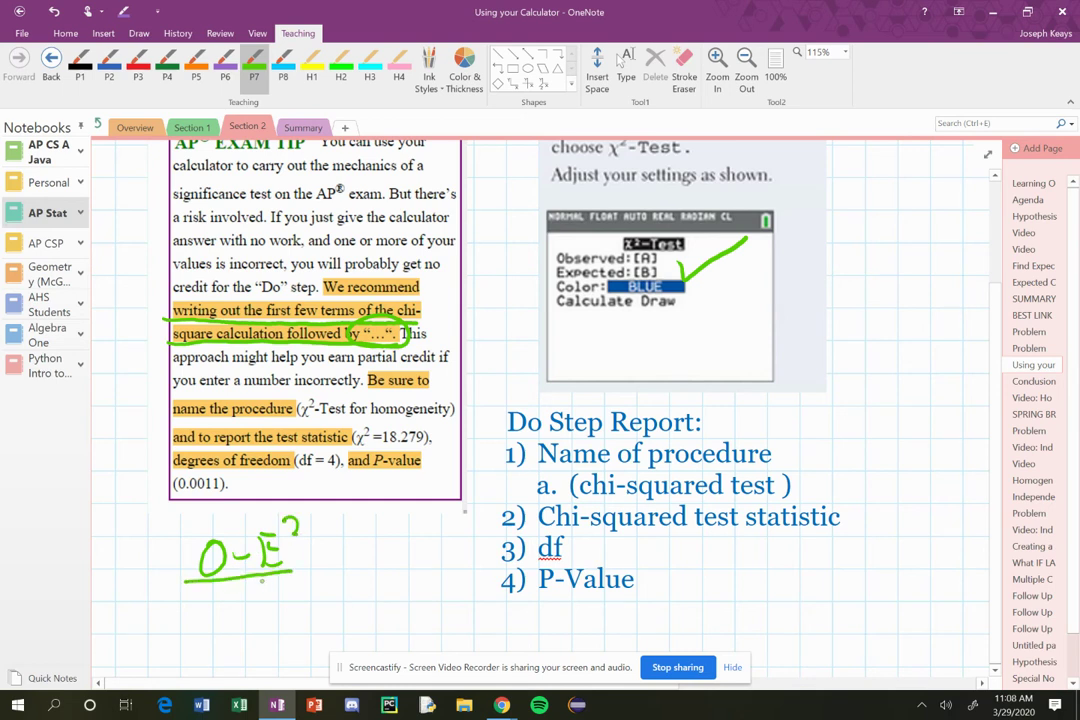
left_click_drag(197, 526, 184, 579)
left_click_drag(286, 522, 289, 566)
mouse_move(223, 590)
left_mouse_down()
mouse_move(221, 615)
mouse_move(240, 590)
left_mouse_up()
left_click_drag(223, 603, 243, 615)
- Add a plus sign and a second handwritten (O − E)² over E term to the green formula
left_click_drag(312, 553, 312, 575)
mouse_move(302, 565)
left_mouse_down()
mouse_move(349, 565)
mouse_move(366, 534)
mouse_move(406, 553)
left_mouse_up()
mouse_move(407, 519)
left_mouse_down()
mouse_move(424, 517)
mouse_move(420, 534)
left_mouse_up()
left_click_drag(407, 553, 422, 552)
mouse_move(426, 517)
left_mouse_down()
mouse_move(431, 562)
mouse_move(445, 524)
left_mouse_up()
left_click_drag(347, 571, 437, 564)
left_click_drag(384, 580, 382, 605)
mouse_move(384, 577)
left_mouse_down()
mouse_move(404, 571)
mouse_move(401, 587)
left_mouse_up()
left_click_drag(382, 606, 409, 602)
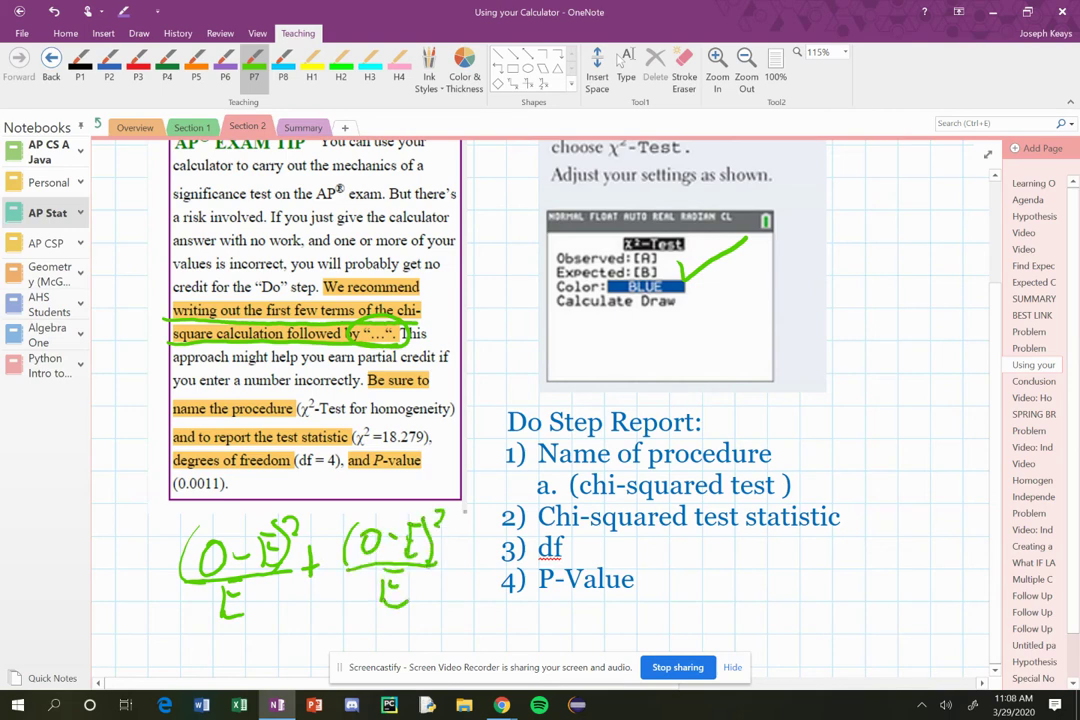
- Complete the handwritten formula with "+ …" after the second term and "χ² =" in front of the first
mouse_move(447, 545)
left_mouse_down()
mouse_move(447, 575)
mouse_move(457, 561)
left_mouse_up()
left_click(465, 568)
left_click(476, 568)
left_click(486, 568)
mouse_move(112, 567)
left_mouse_down()
mouse_move(138, 599)
mouse_move(114, 601)
left_mouse_up()
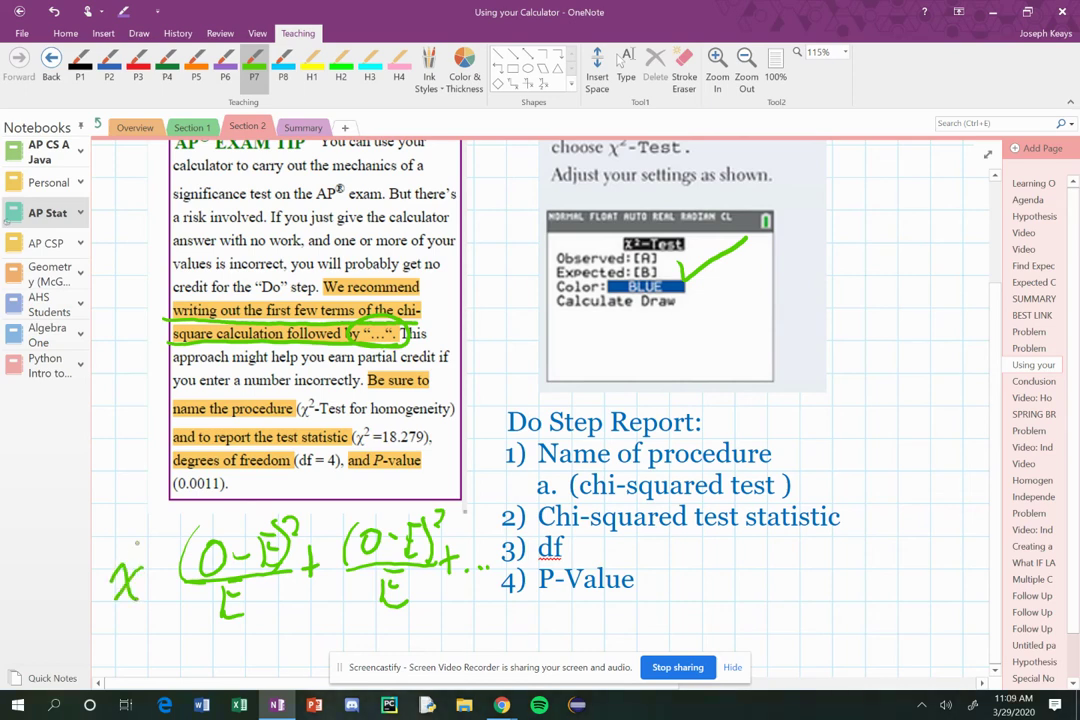
left_click_drag(142, 539, 172, 566)
left_click_drag(161, 578, 173, 577)
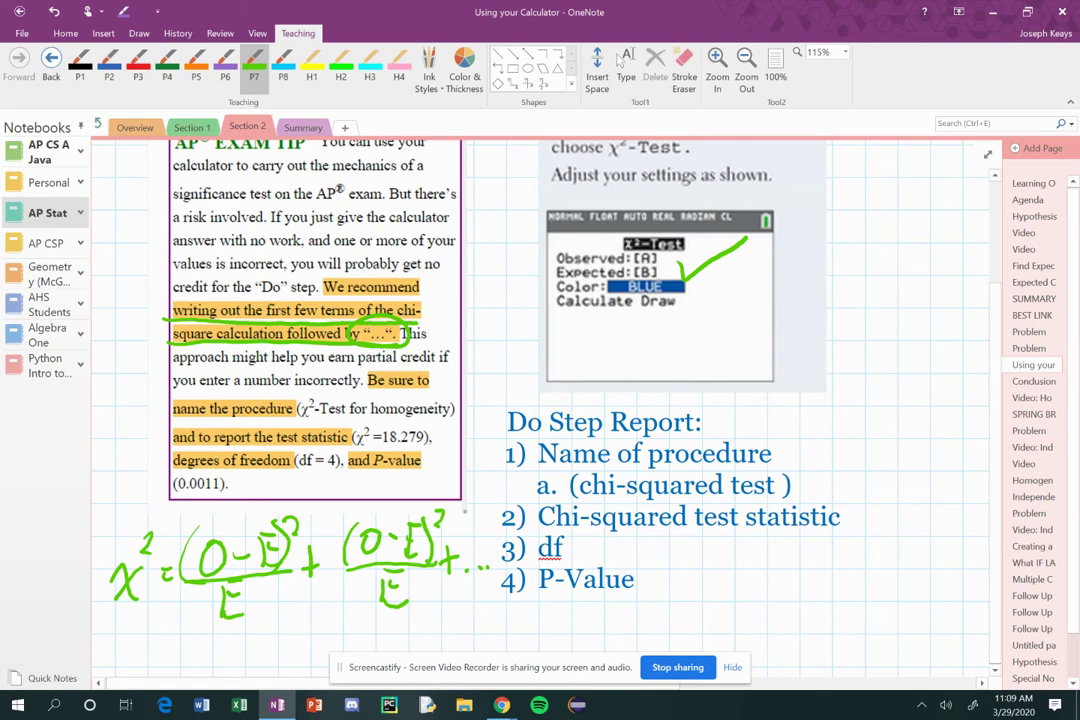
- Circle "Chi-squared test statistic" in green, highlight it in light blue, and draw a light blue check mark above its end
mouse_move(845, 502)
left_mouse_down()
mouse_move(535, 505)
mouse_move(600, 533)
mouse_move(870, 510)
left_mouse_up()
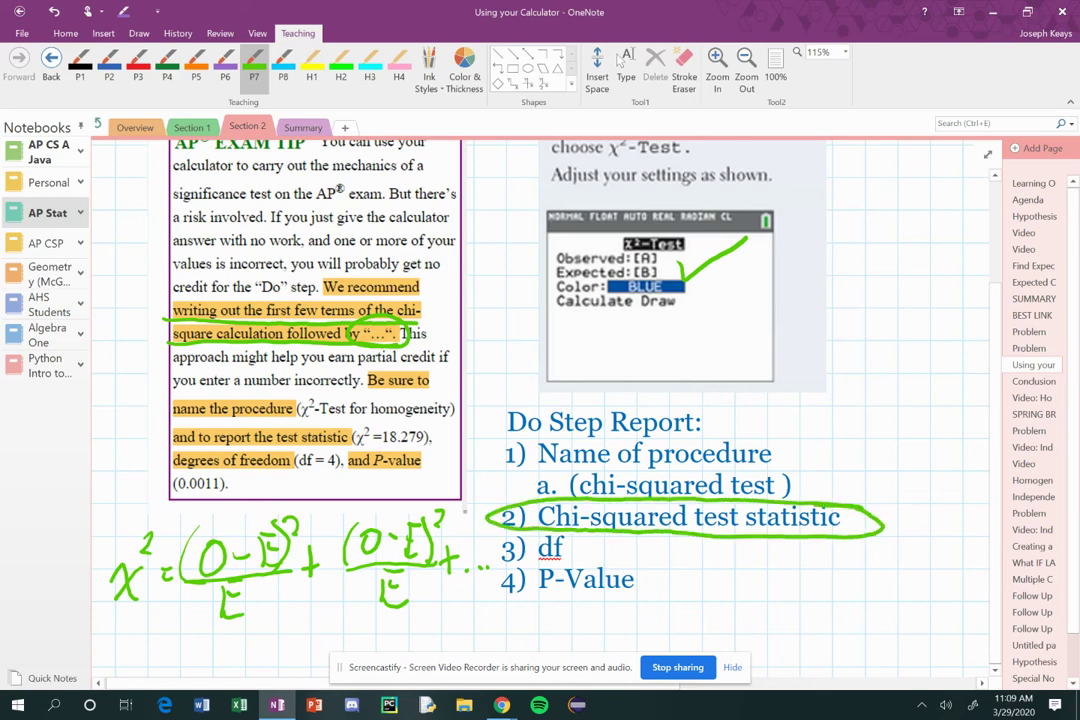
left_click(370, 70)
left_click_drag(500, 517, 855, 517)
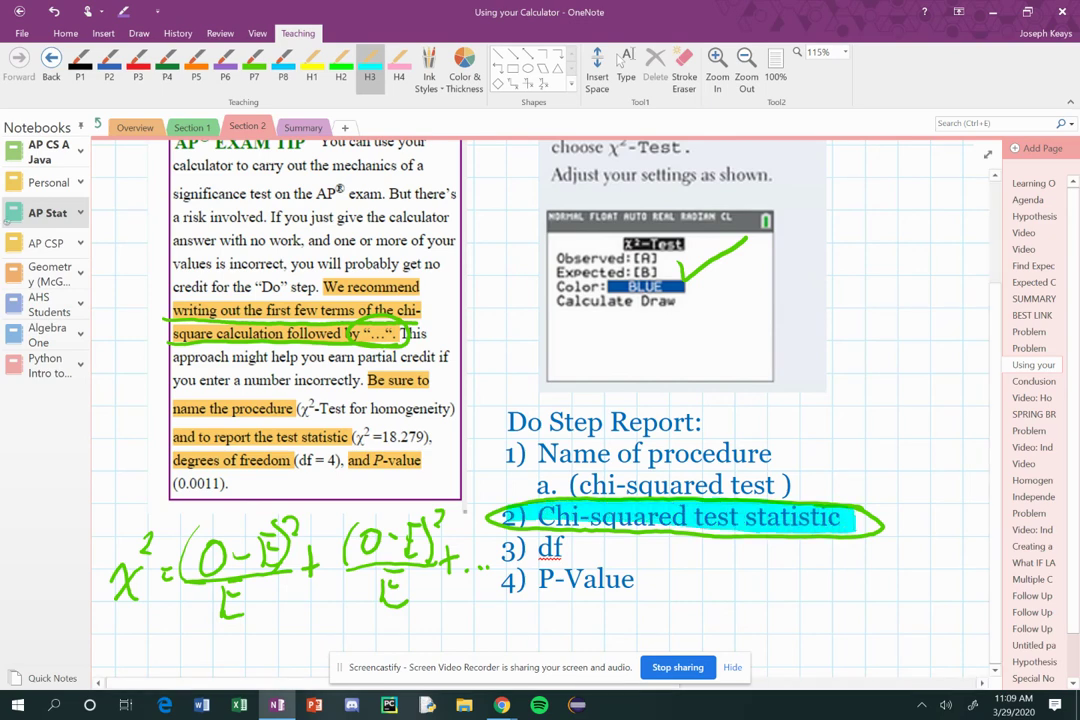
left_click_drag(853, 459, 913, 379)
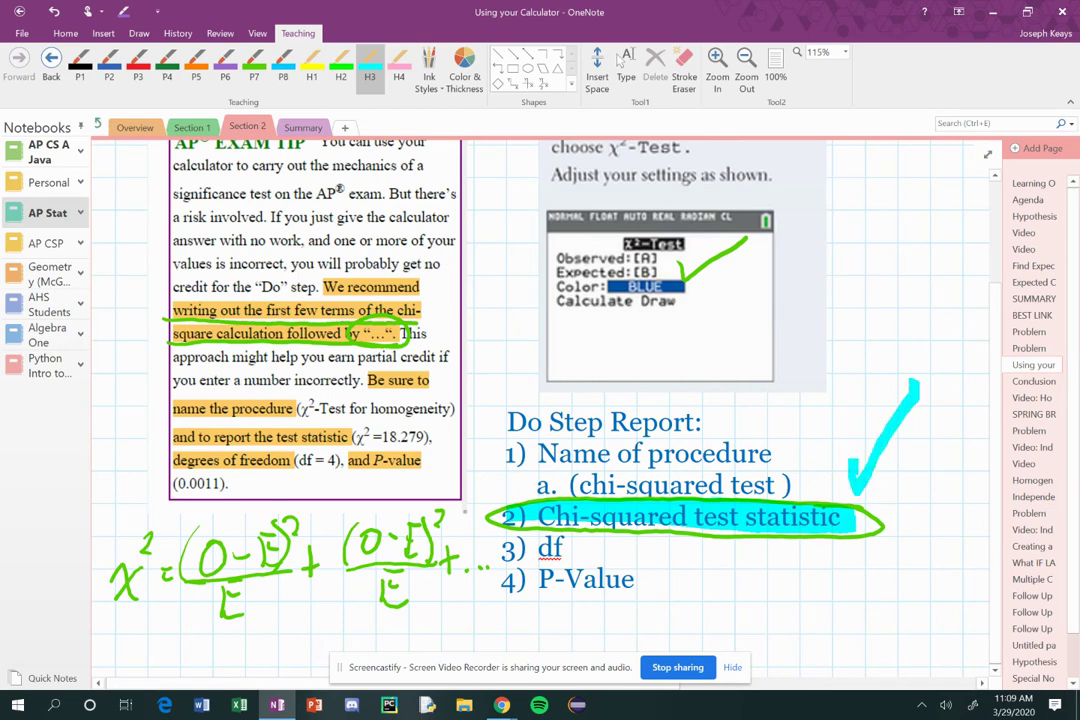
- Highlight the handwritten χ² in light blue and circle both (O − E)² over E terms with the same highlighter
mouse_move(140, 535)
left_mouse_down()
mouse_move(112, 590)
mouse_move(150, 600)
left_mouse_up()
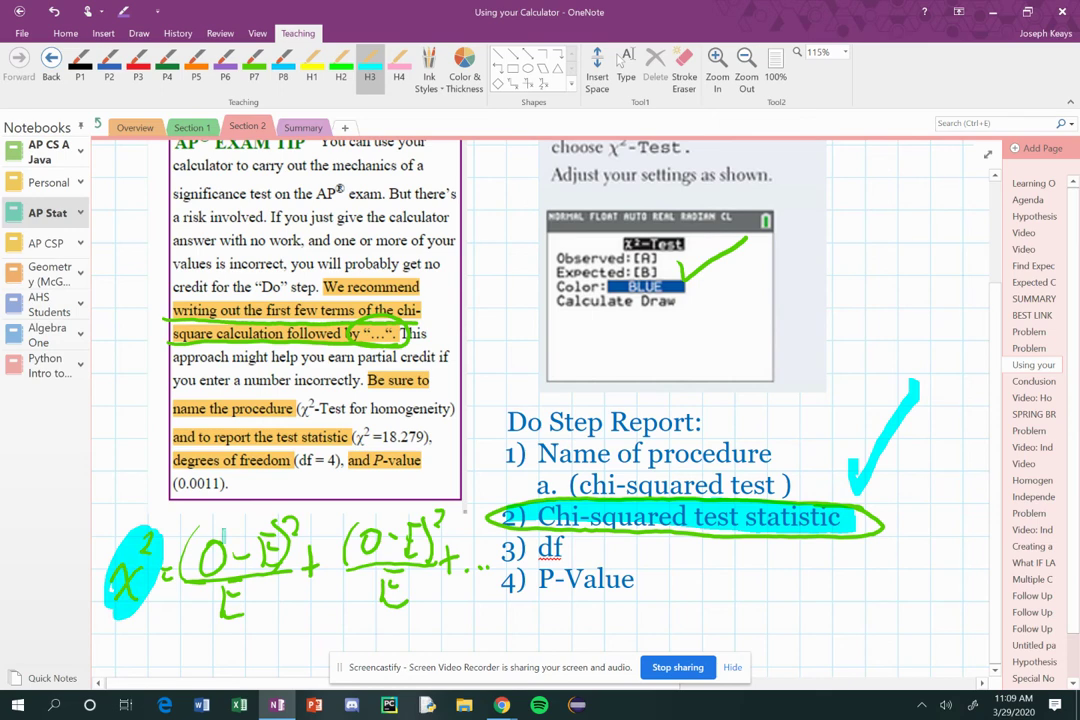
mouse_move(225, 505)
left_mouse_down()
mouse_move(165, 590)
mouse_move(250, 500)
left_mouse_up()
mouse_move(395, 495)
left_mouse_down()
mouse_move(440, 600)
mouse_move(455, 505)
left_mouse_up()
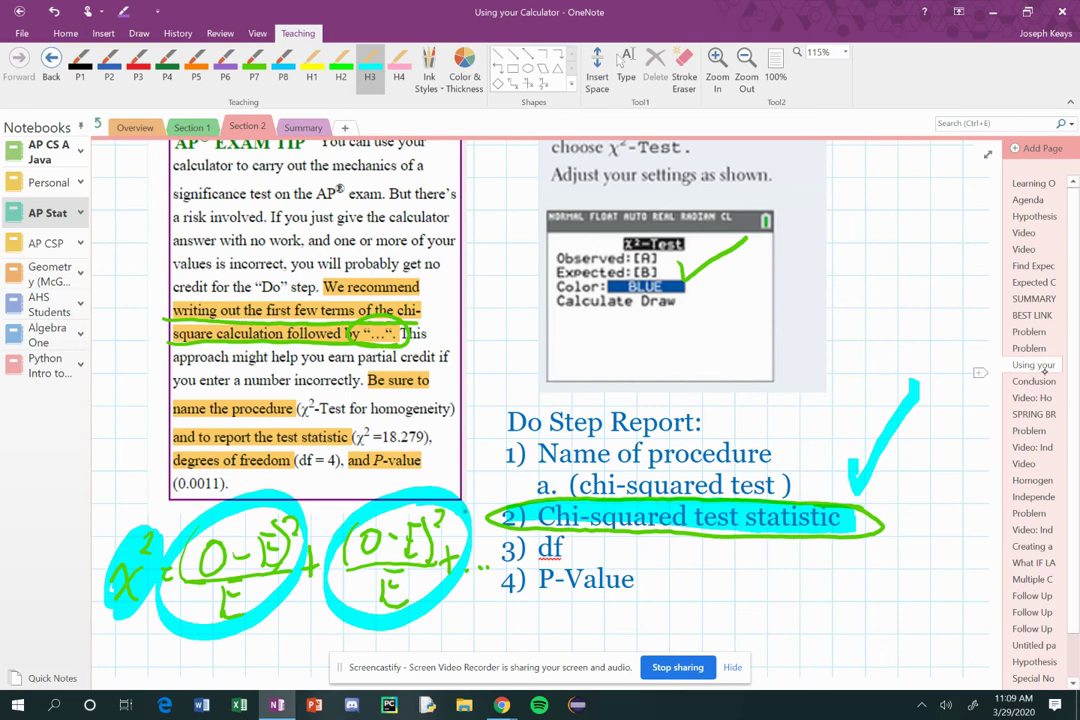
- Open the "Conclusion vs. Interpreting P-value" page and circle the "P-value and conclusion Music" item with its attached file in light blue
left_click(1048, 380)
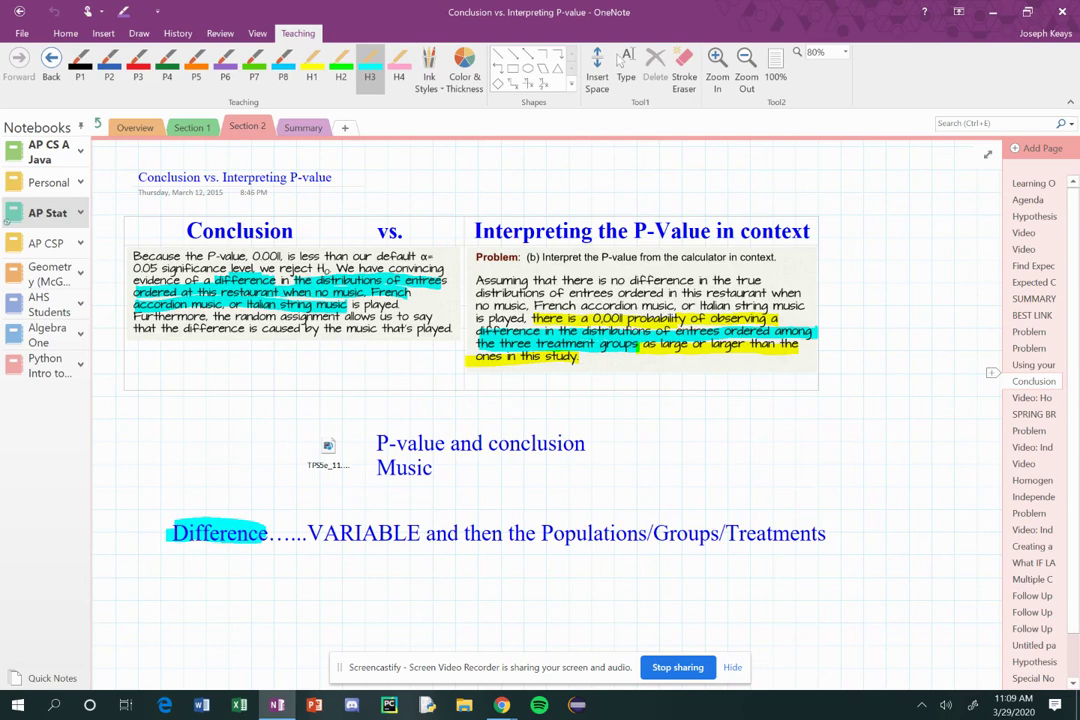
mouse_move(360, 500)
left_mouse_down()
mouse_move(290, 497)
mouse_move(640, 470)
mouse_move(450, 495)
left_mouse_up()
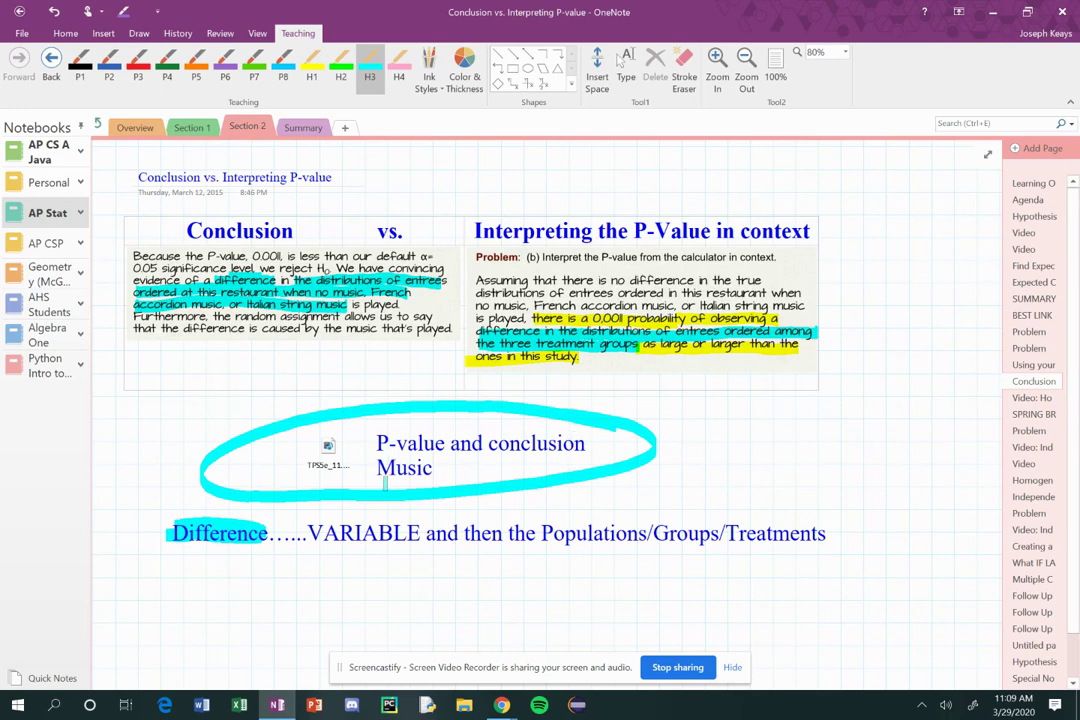
- Circle the "Conclusion" and "Interpreting the P-Value in context" headings in light blue and draw an upward arrow beneath the conclusion paragraph
left_click_drag(150, 226, 308, 232)
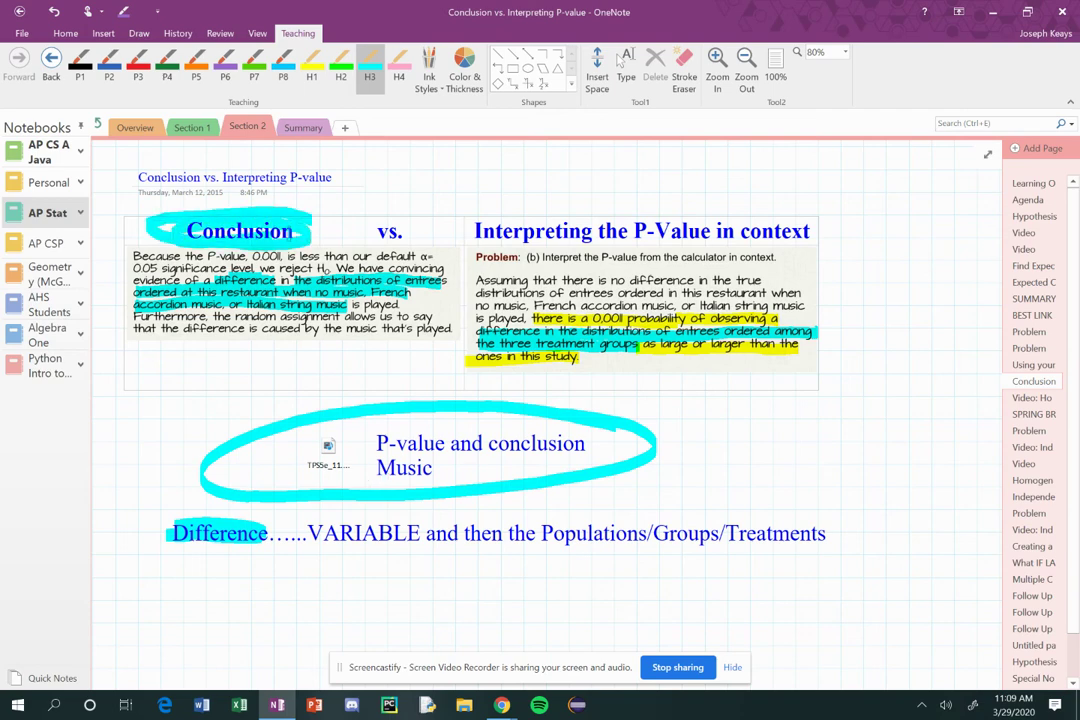
mouse_move(820, 216)
left_mouse_down()
mouse_move(470, 240)
mouse_move(800, 250)
mouse_move(846, 238)
left_mouse_up()
mouse_move(230, 382)
left_mouse_down()
mouse_move(250, 350)
mouse_move(269, 380)
mouse_move(249, 457)
mouse_move(254, 370)
left_mouse_up()
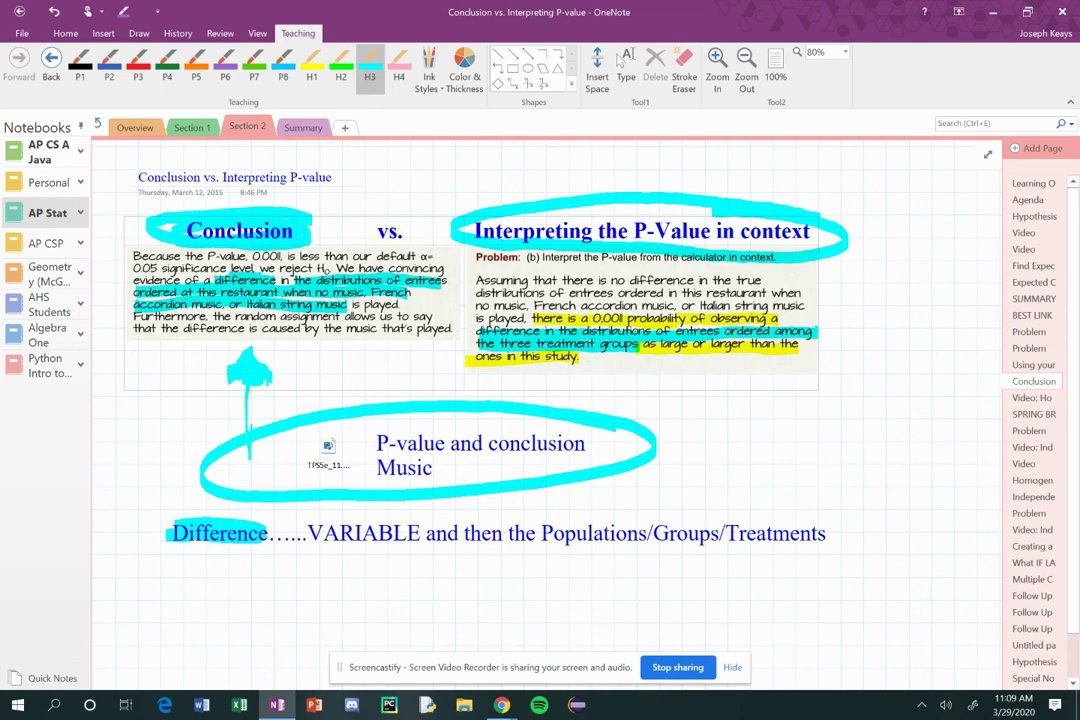
- Highlight the "Interpreting the P-Value in context" heading in yellow and draw a yellow upward arrow beneath the P-value interpretation paragraph
left_click(311, 70)
mouse_move(806, 231)
left_mouse_down()
mouse_move(590, 231)
mouse_move(834, 234)
left_mouse_up()
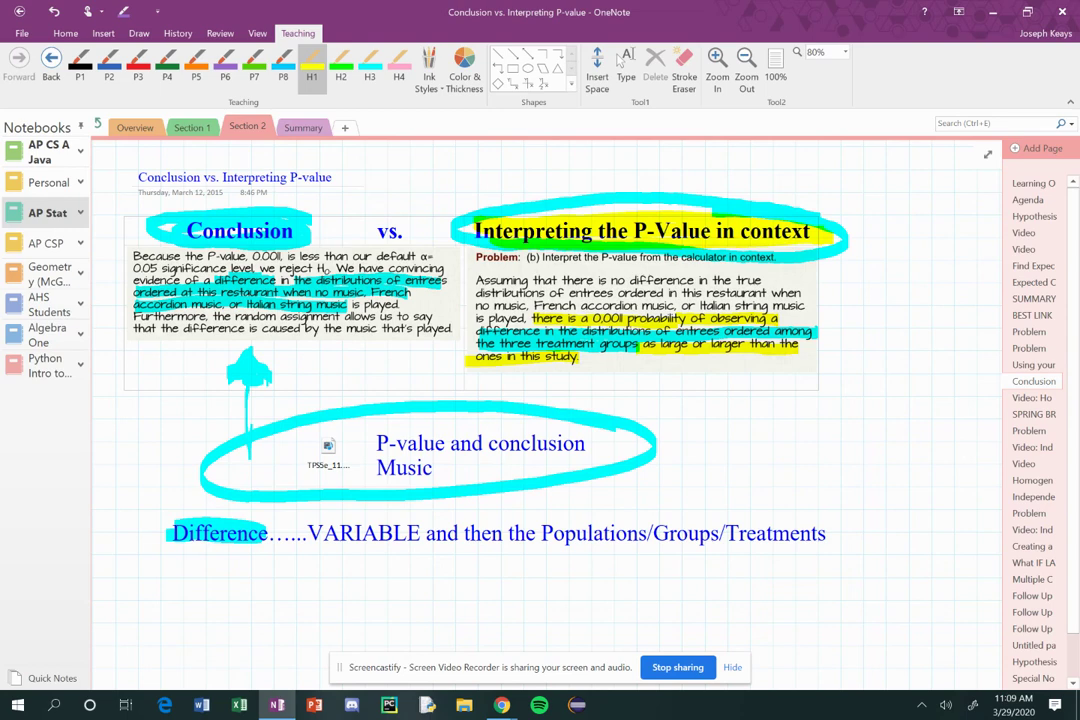
mouse_move(691, 408)
left_mouse_down()
mouse_move(714, 387)
mouse_move(744, 421)
mouse_move(720, 514)
left_mouse_up()
left_click_drag(739, 414, 697, 398)
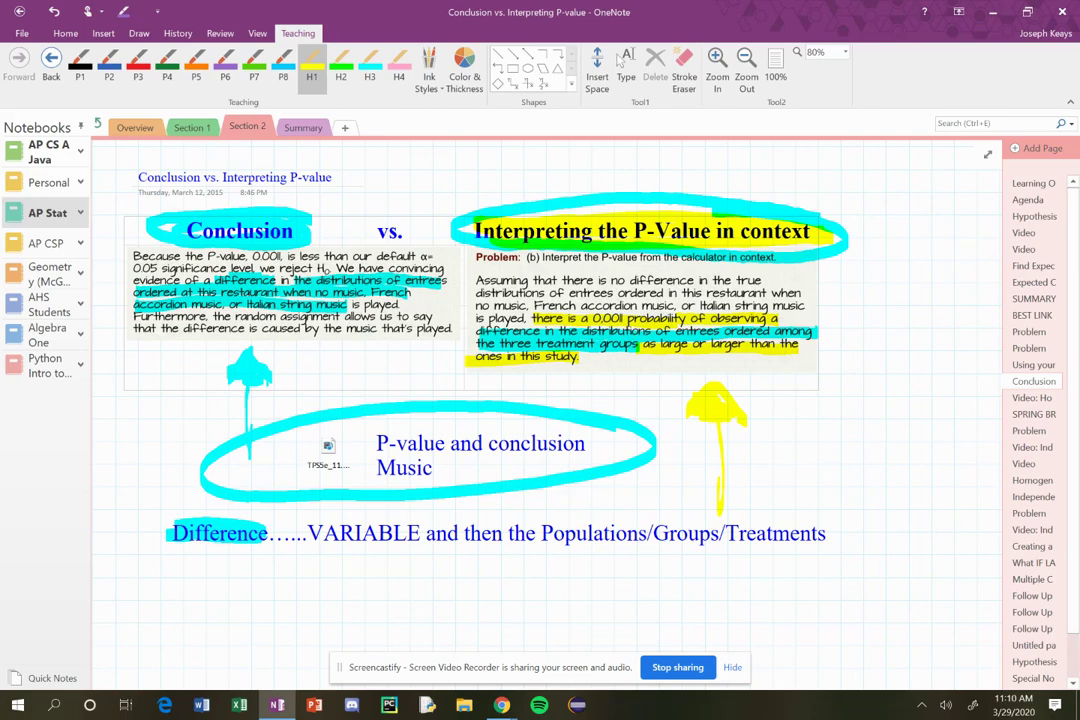
- Examine the highlighted P-value interpretation up close and open the "Video: Homogeneity" page
left_click(624, 62)
scroll(669, 329, "up", 5)
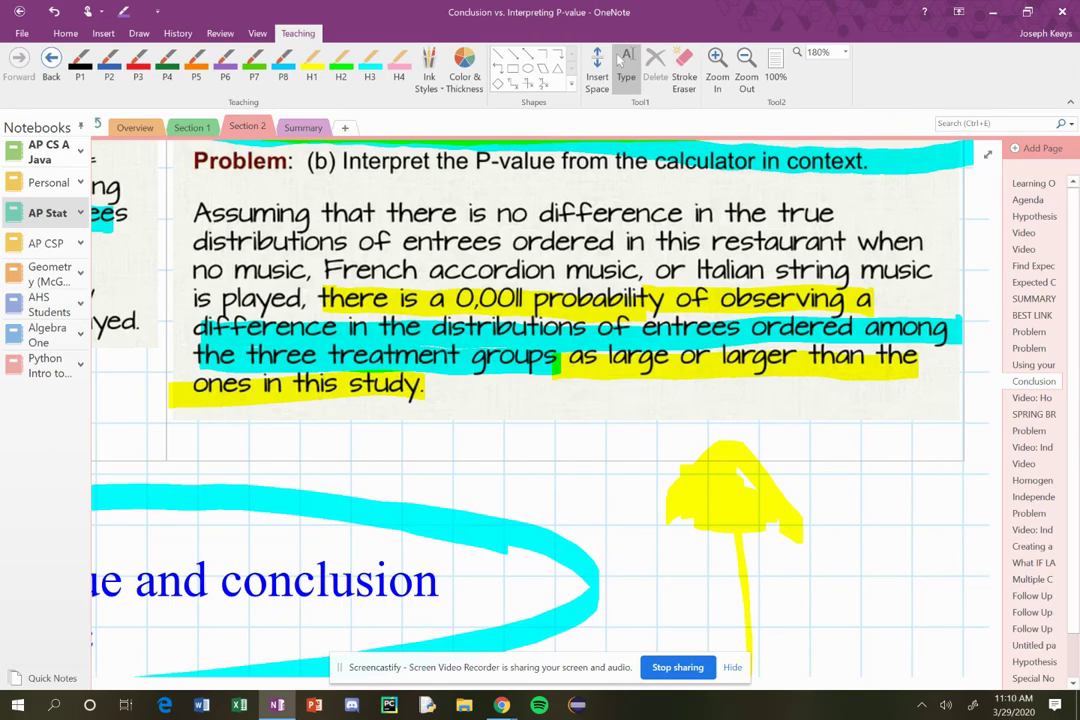
scroll(669, 345, "down", 5)
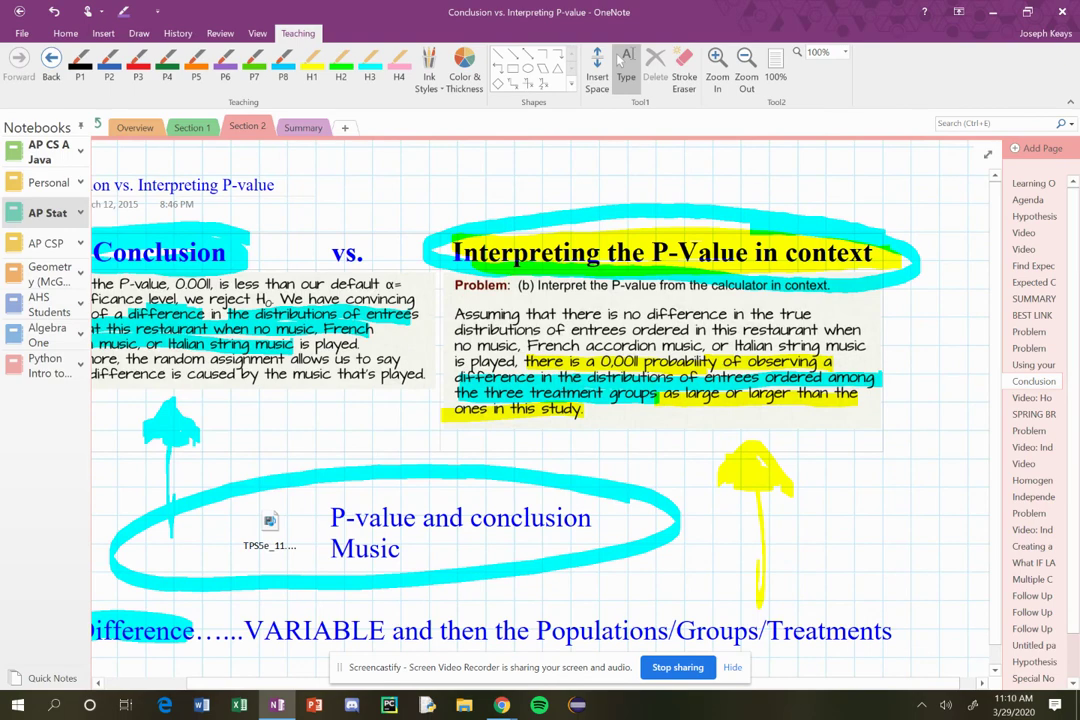
scroll(540, 400, "down", 3)
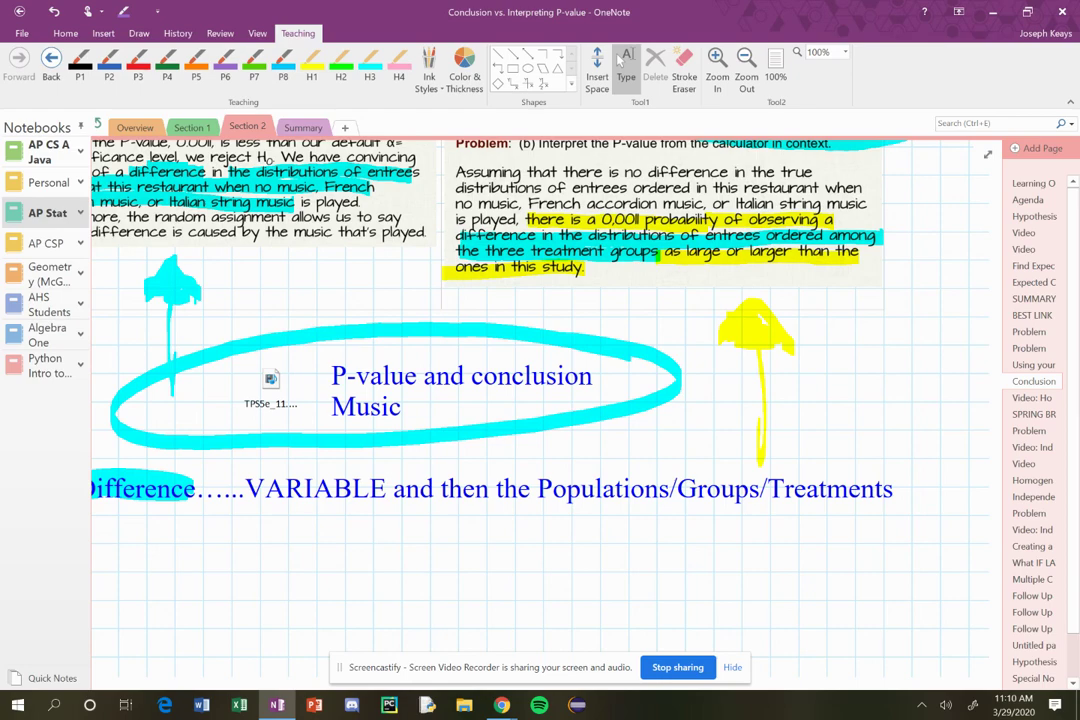
scroll(640, 430, "down", 2)
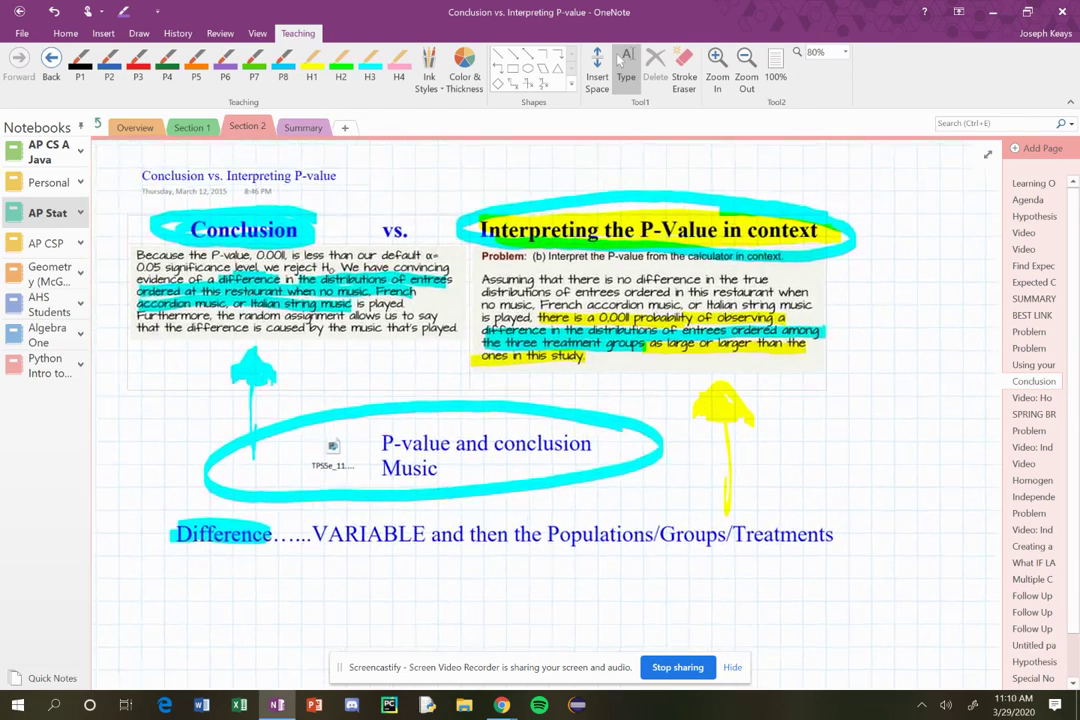
left_click(1033, 397)
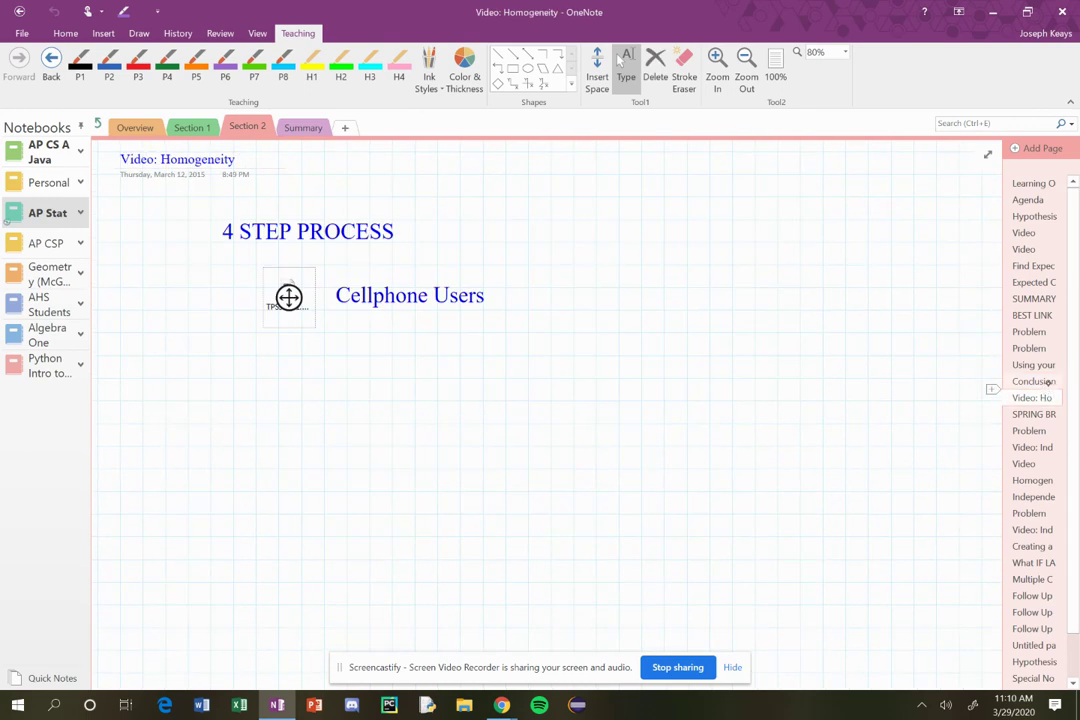